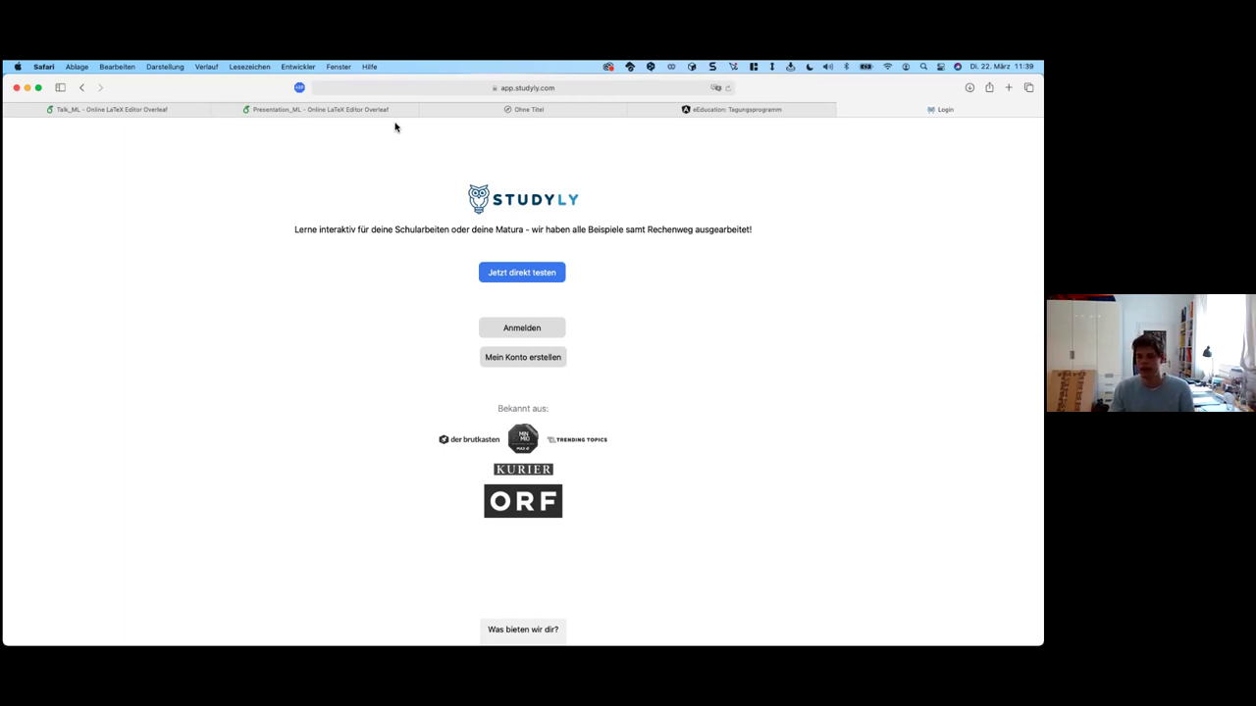
Step: Start a new Studyly account as Lehrperson, re-choosing the role once and skipping social login
left_click(432, 87)
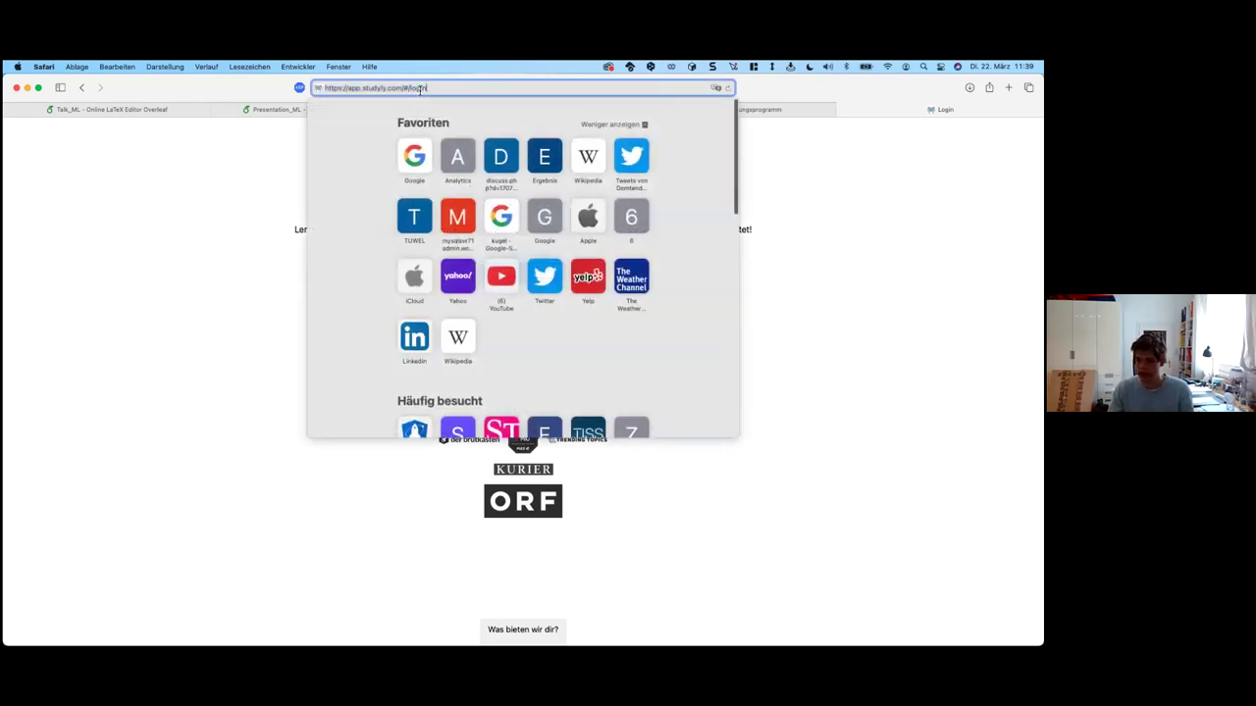
left_click(241, 216)
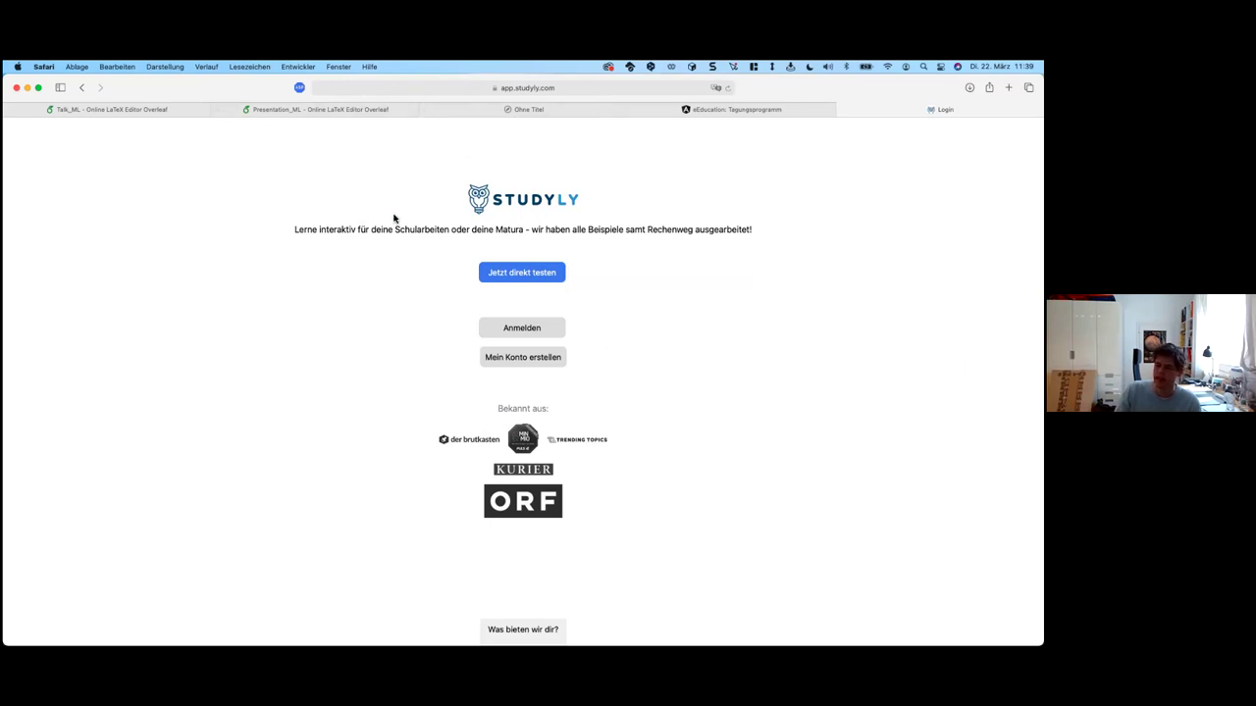
left_click(530, 362)
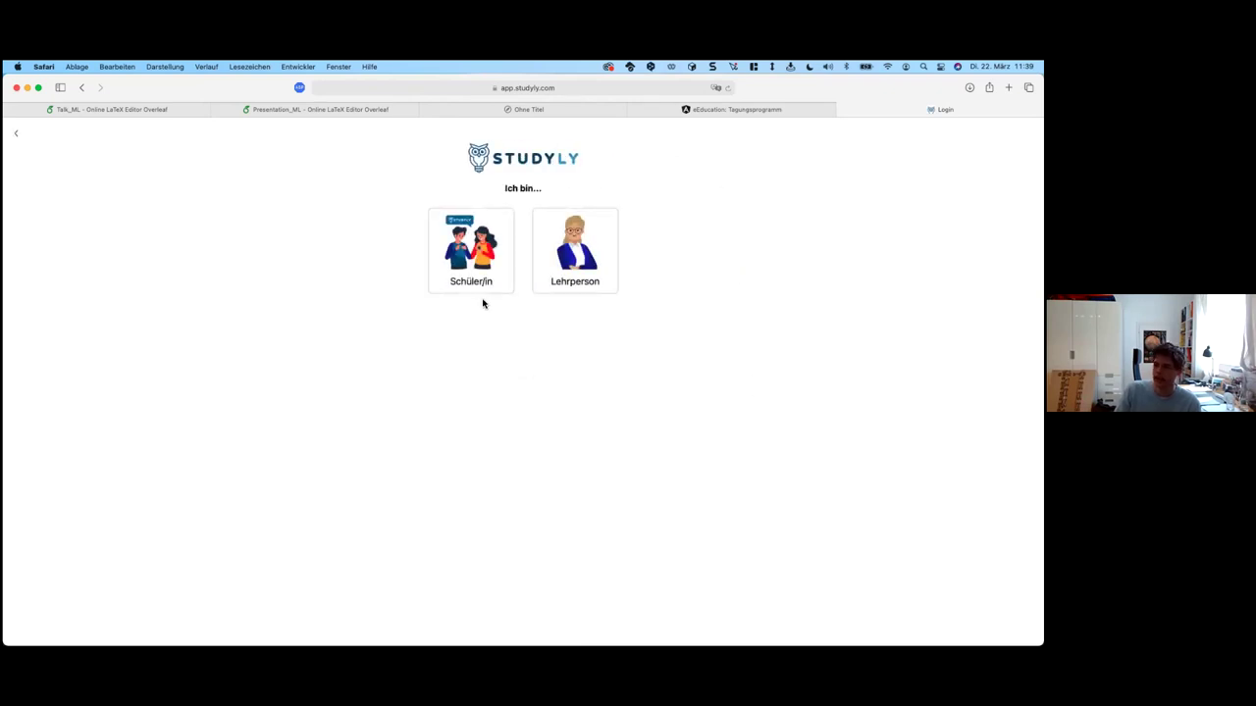
left_click(583, 270)
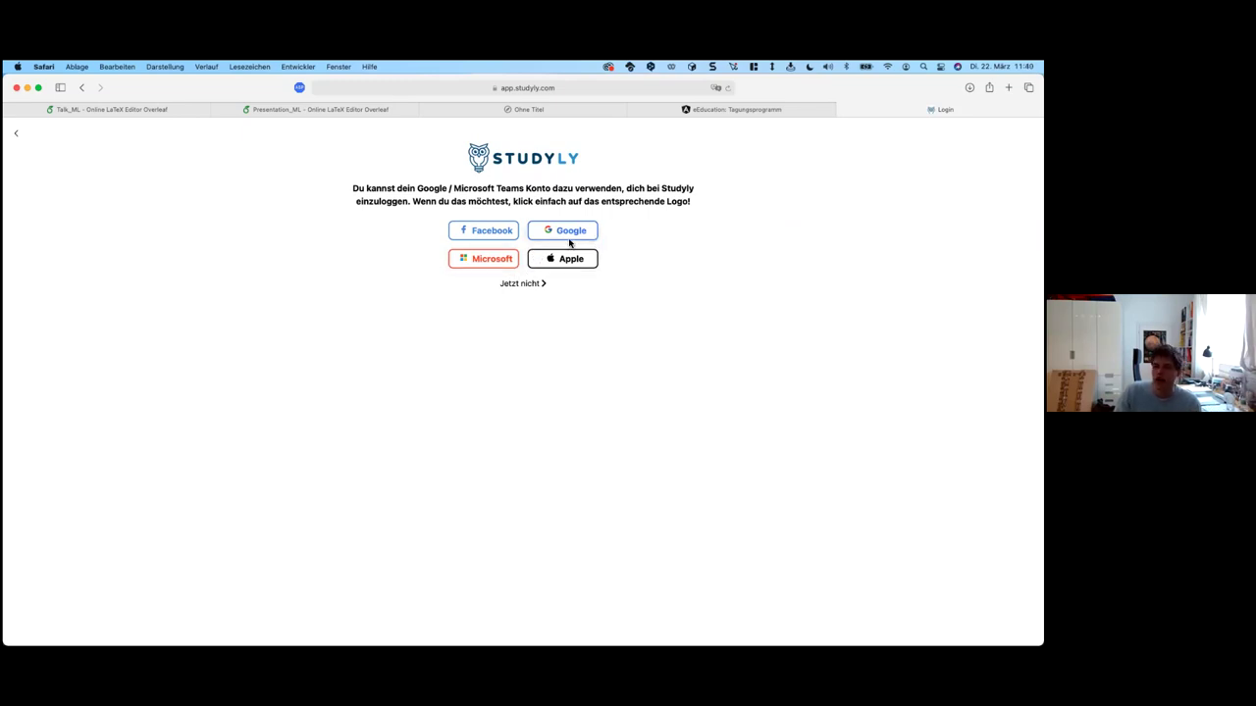
left_click(16, 138)
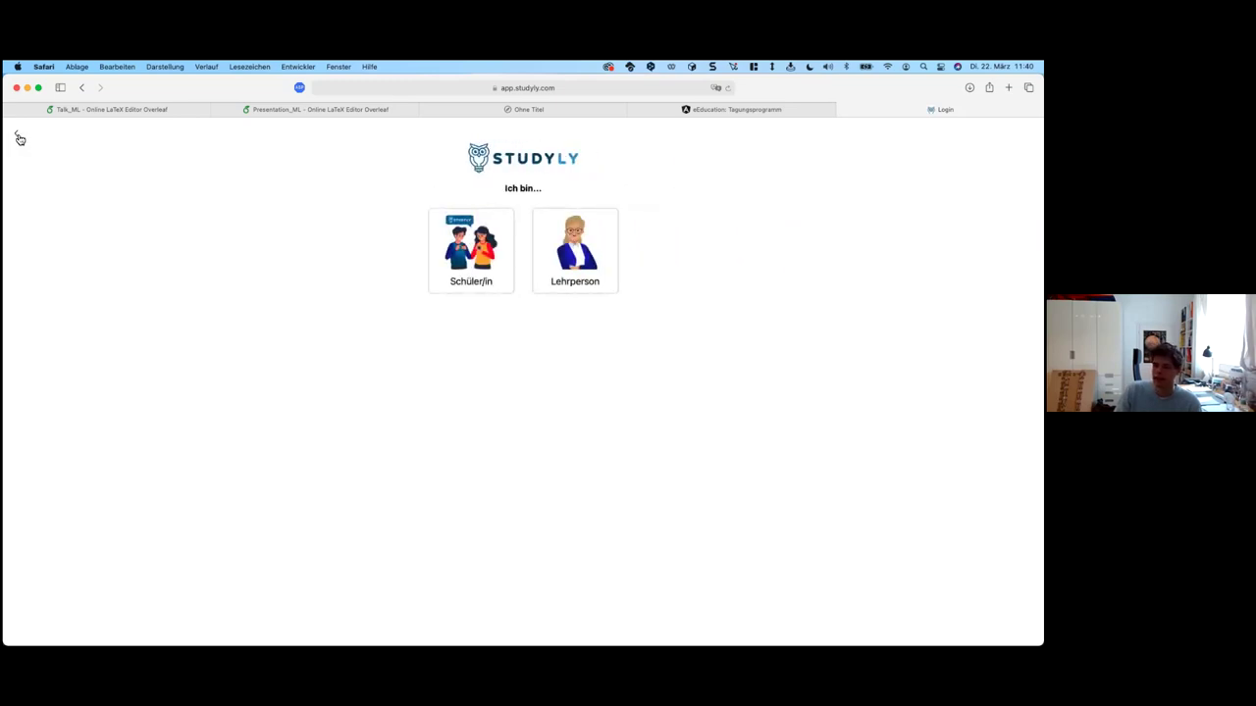
left_click(578, 245)
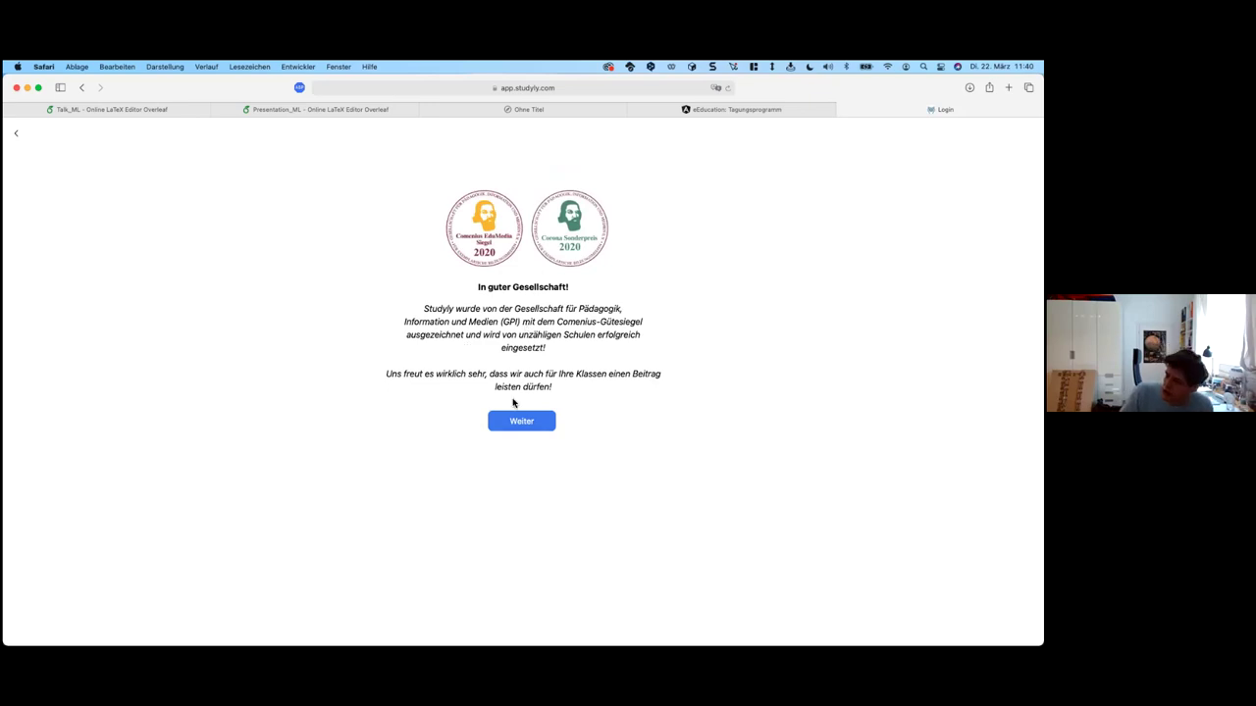
Step: Continue past the awards page and enter a username and account password
left_click(514, 420)
type("nfgngfnngffg")
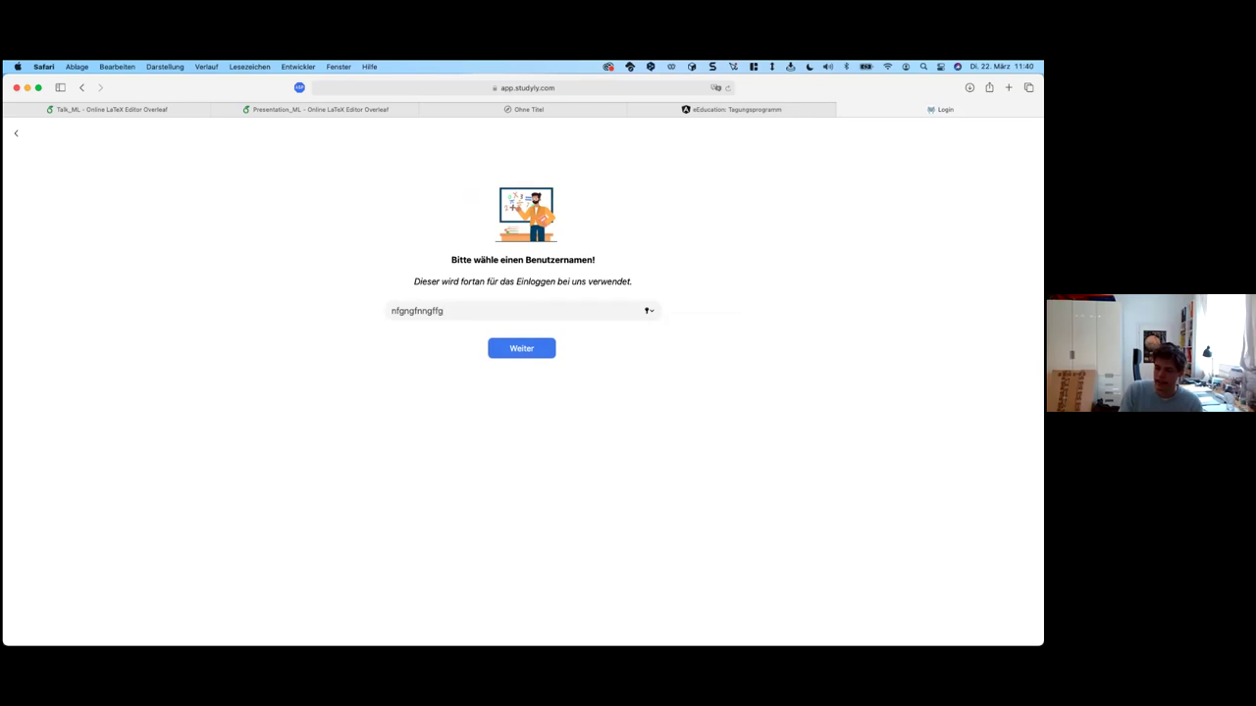
key("Return")
type("•••••••••••••••••")
key("Return")
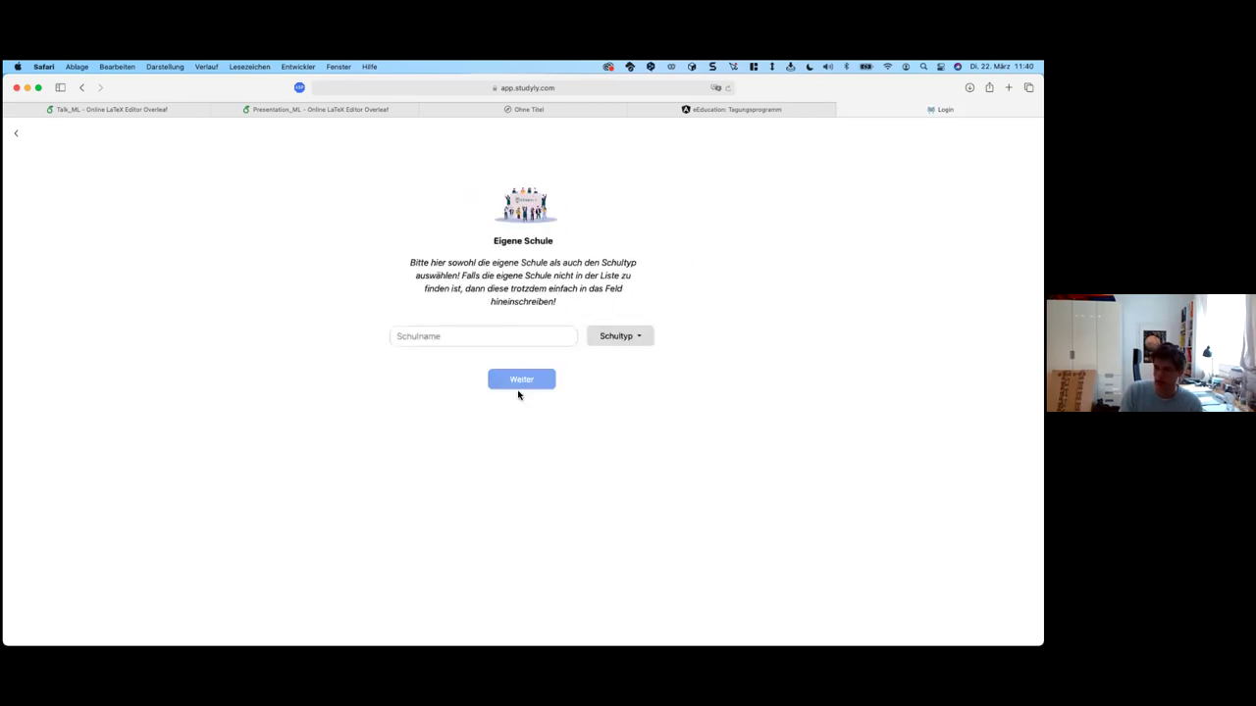
Step: Enter school 'testschule' with school type AHS Oberstufe
left_click(517, 340)
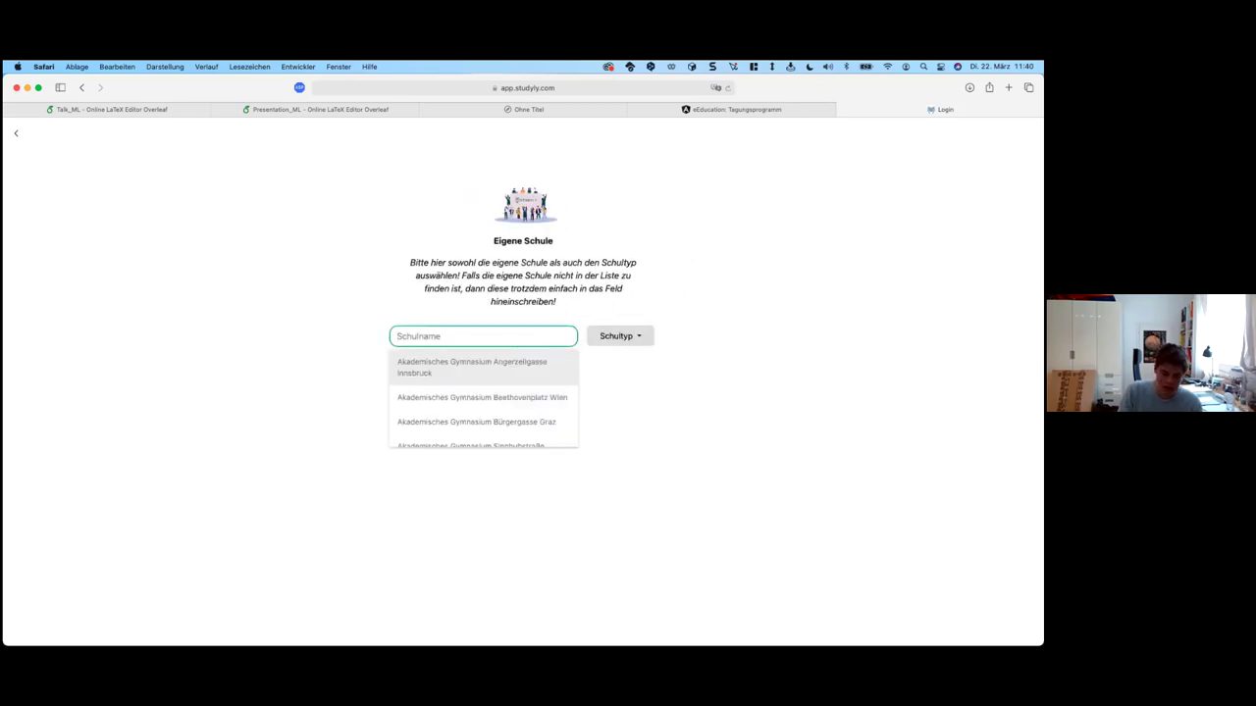
type("testschule")
left_click(628, 336)
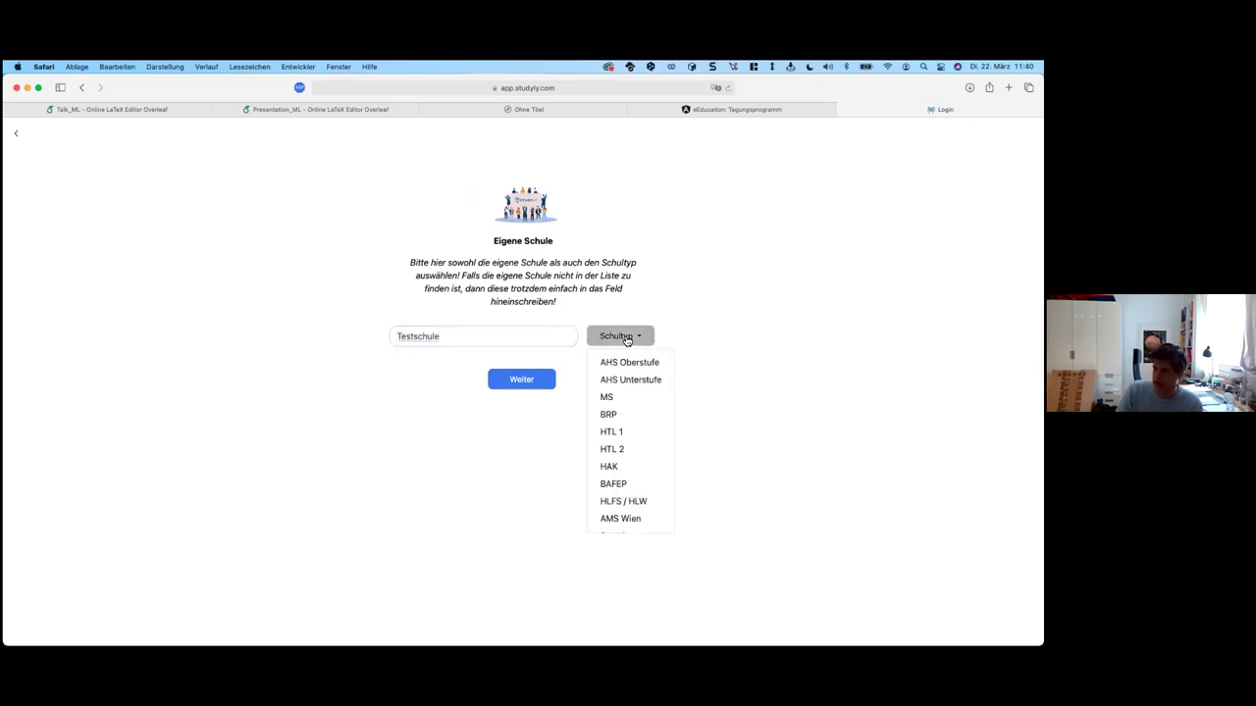
left_click(636, 362)
left_click(533, 389)
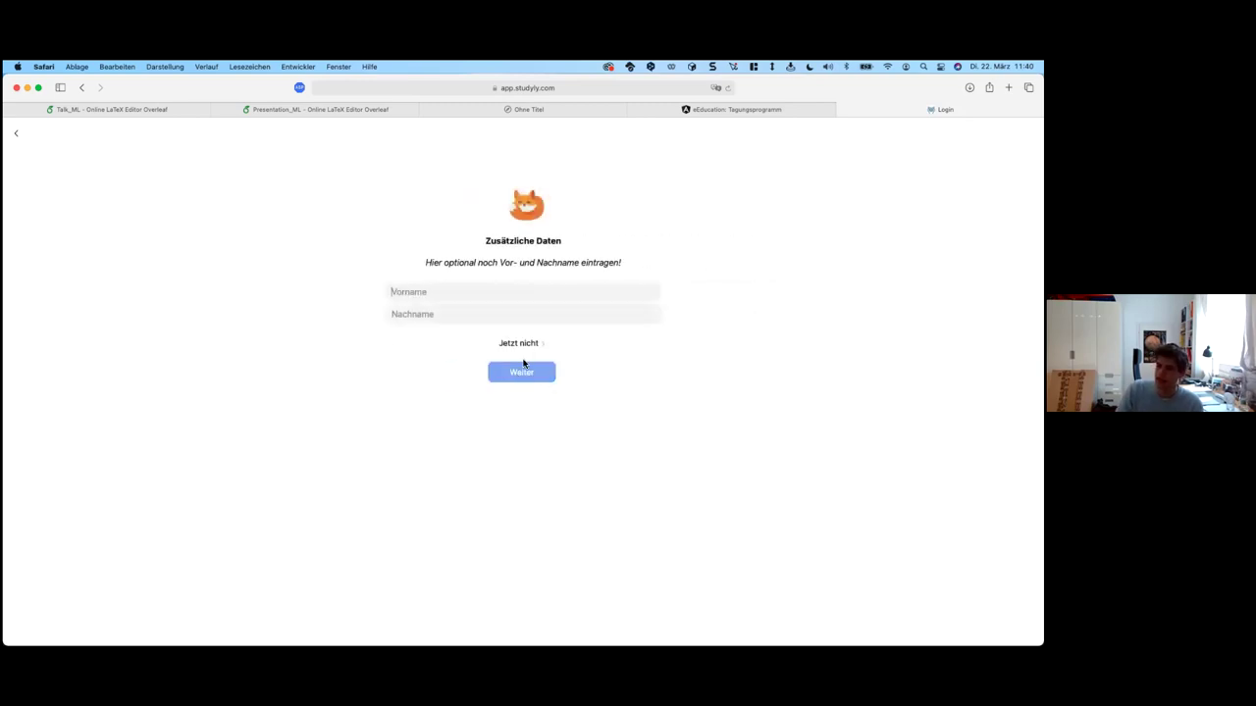
Step: Skip names, enter an e-mail address, skip phone, accept terms and privacy, and register
left_click(533, 340)
type("ggnghhg")
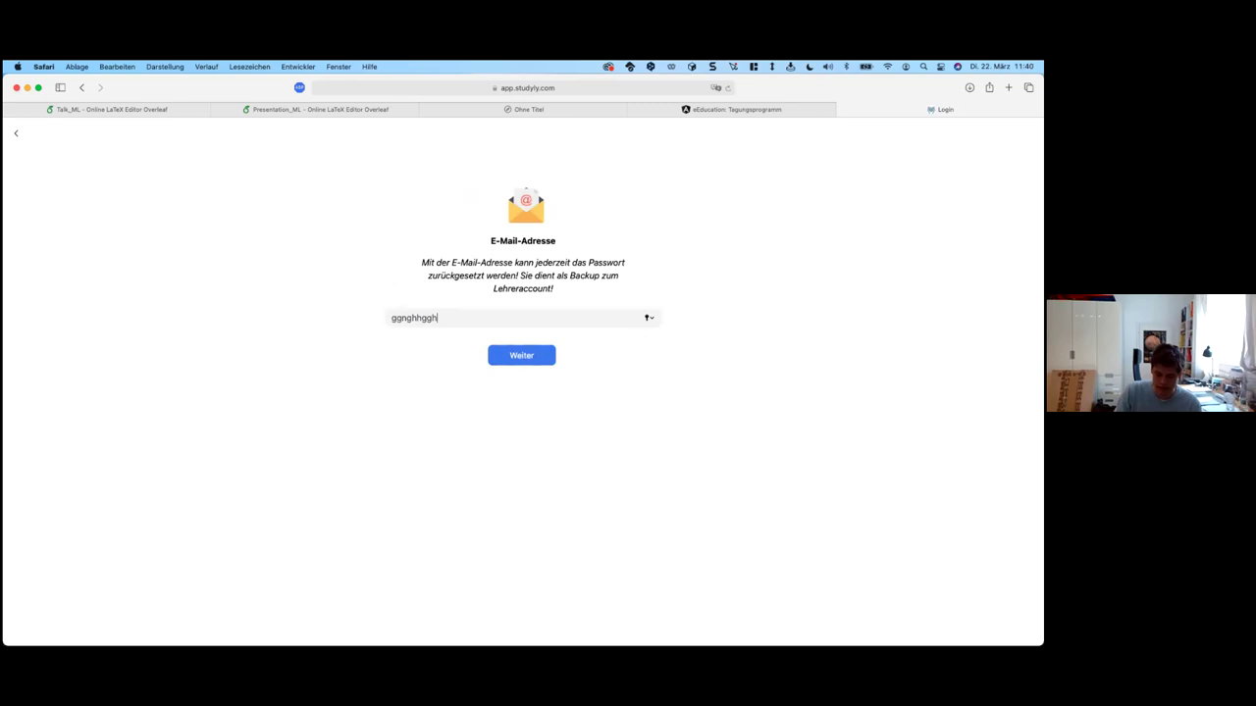
key("Return")
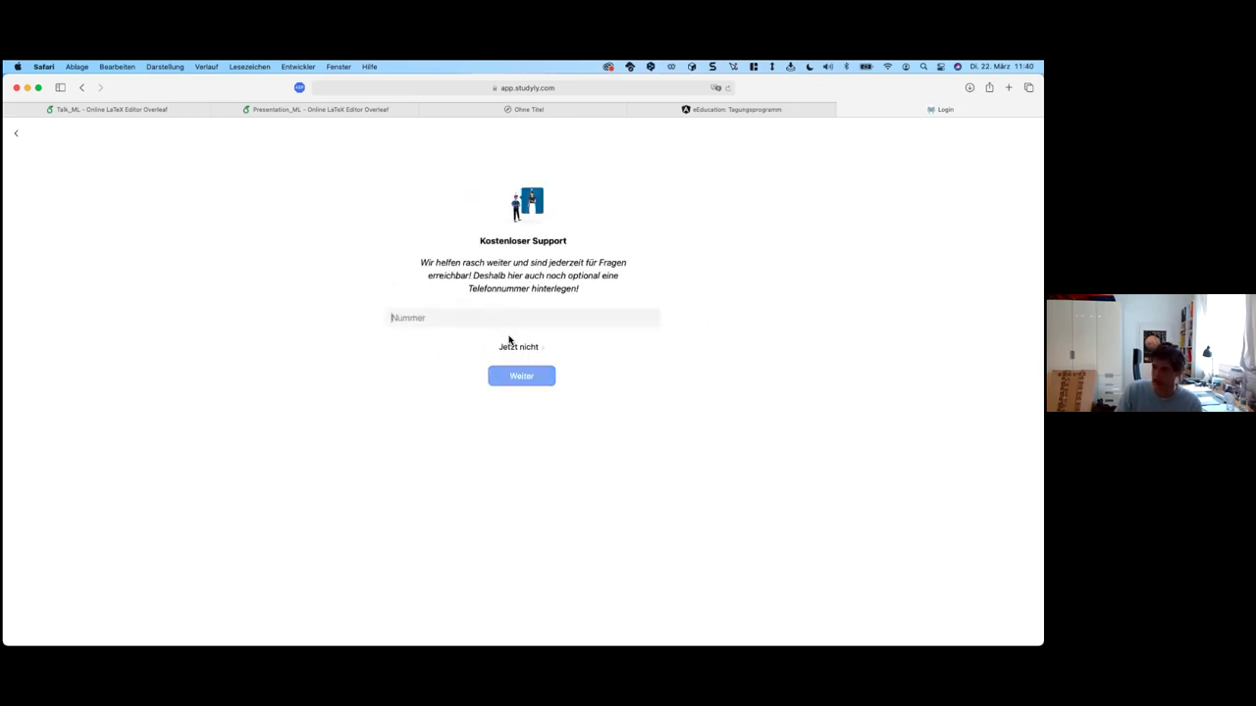
left_click(512, 345)
left_click(463, 307)
left_click(469, 345)
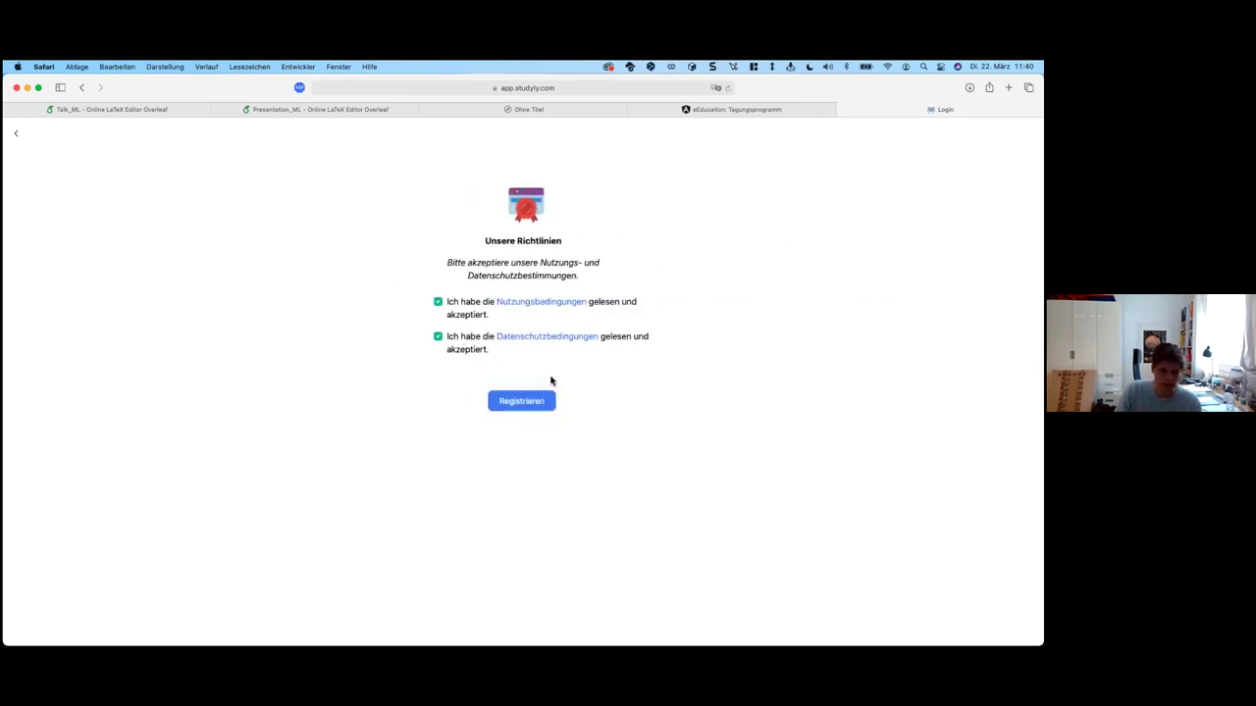
left_click(527, 400)
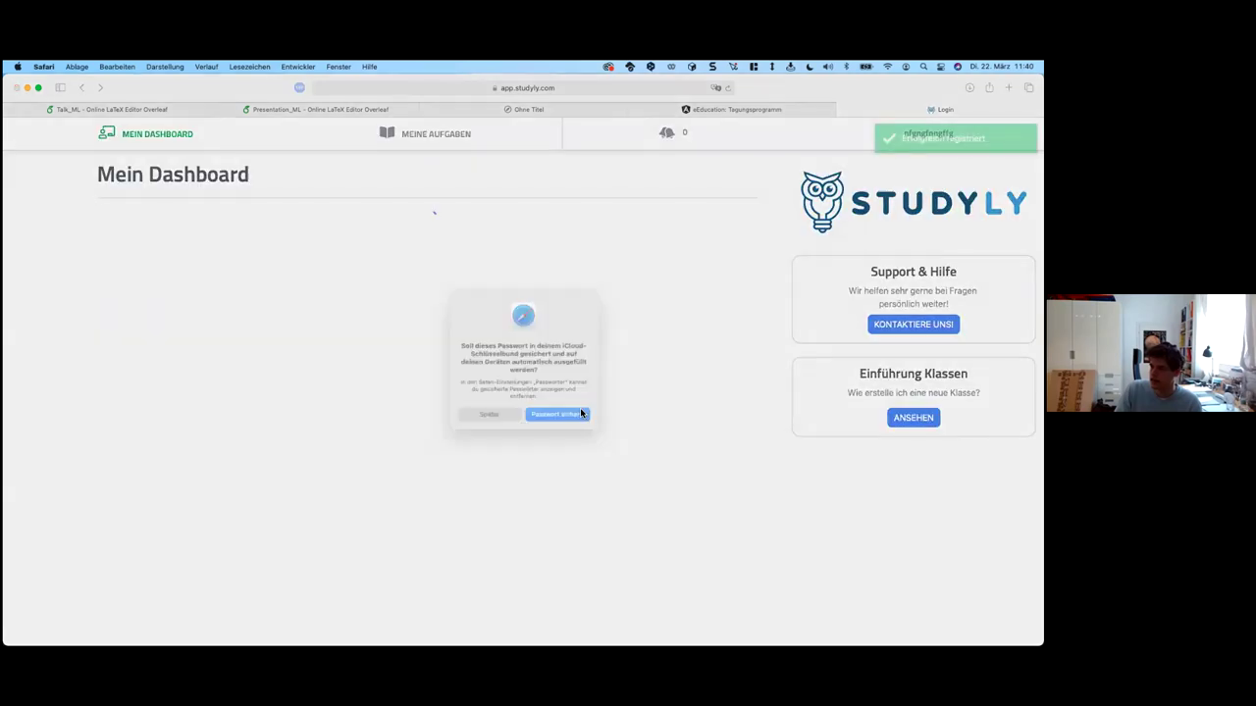
Step: Decline saving the password, close the welcome intro, and choose Klasse erstellen from the profile menu
left_click(485, 416)
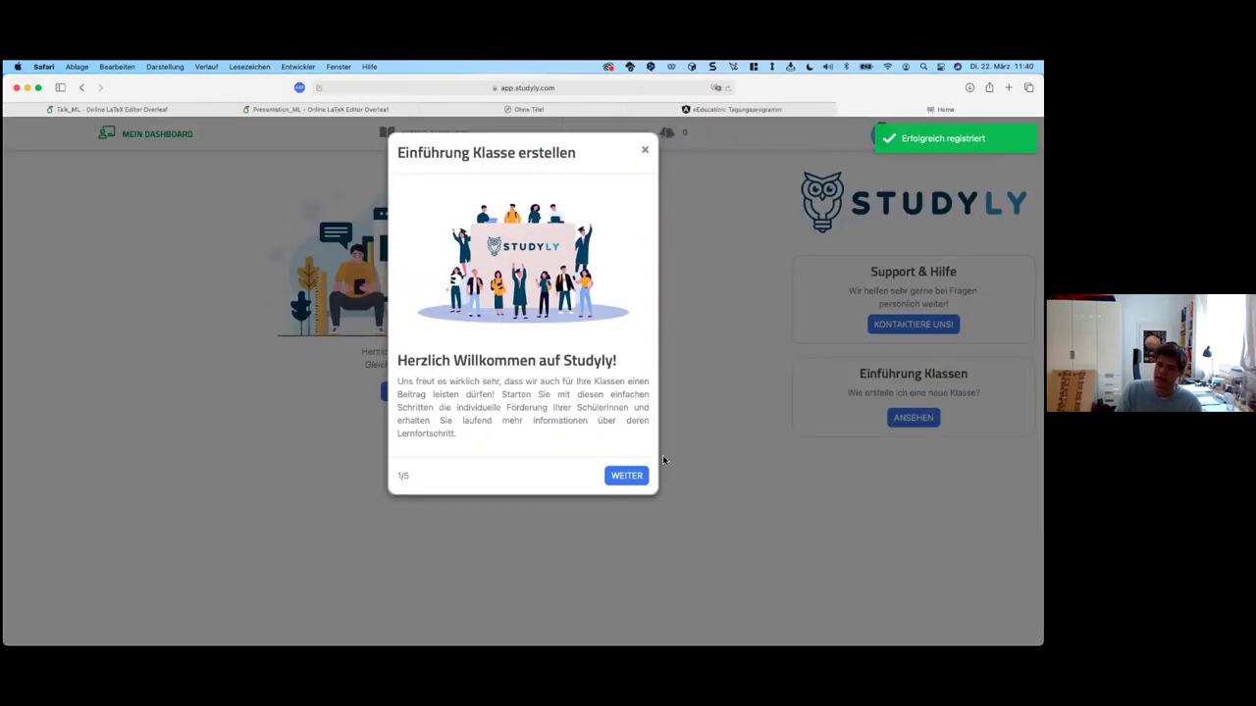
left_click(726, 400)
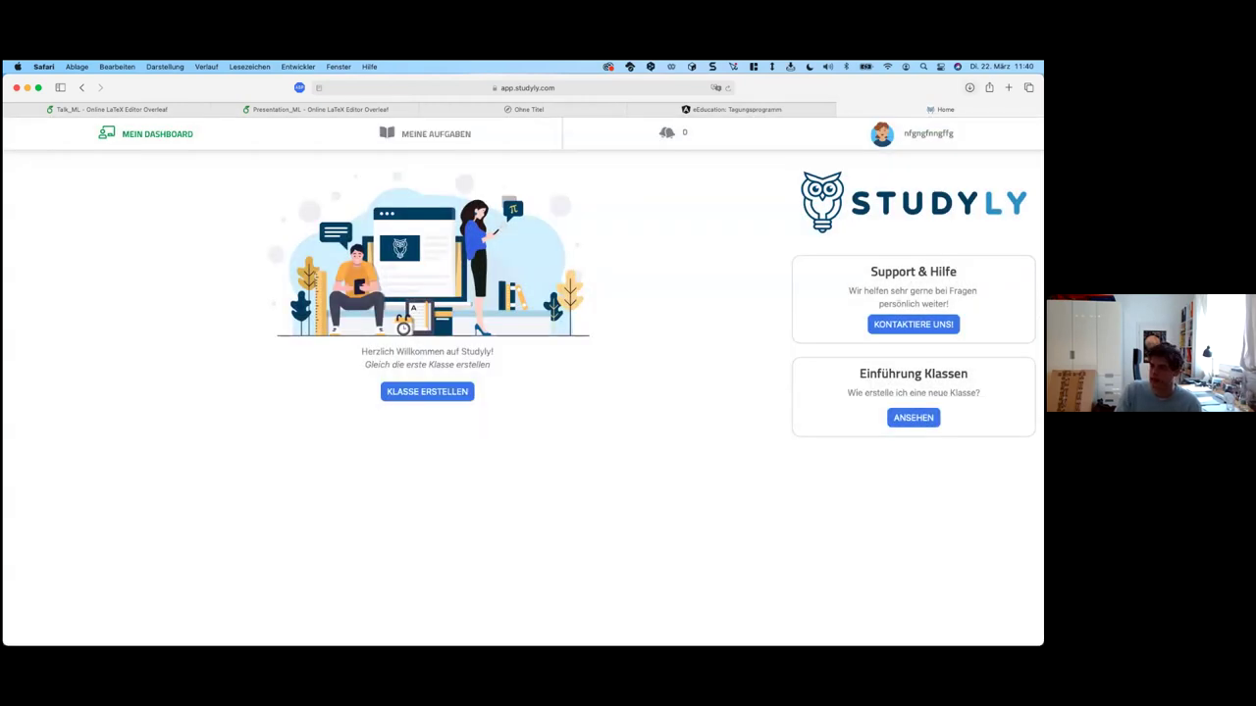
left_click(913, 134)
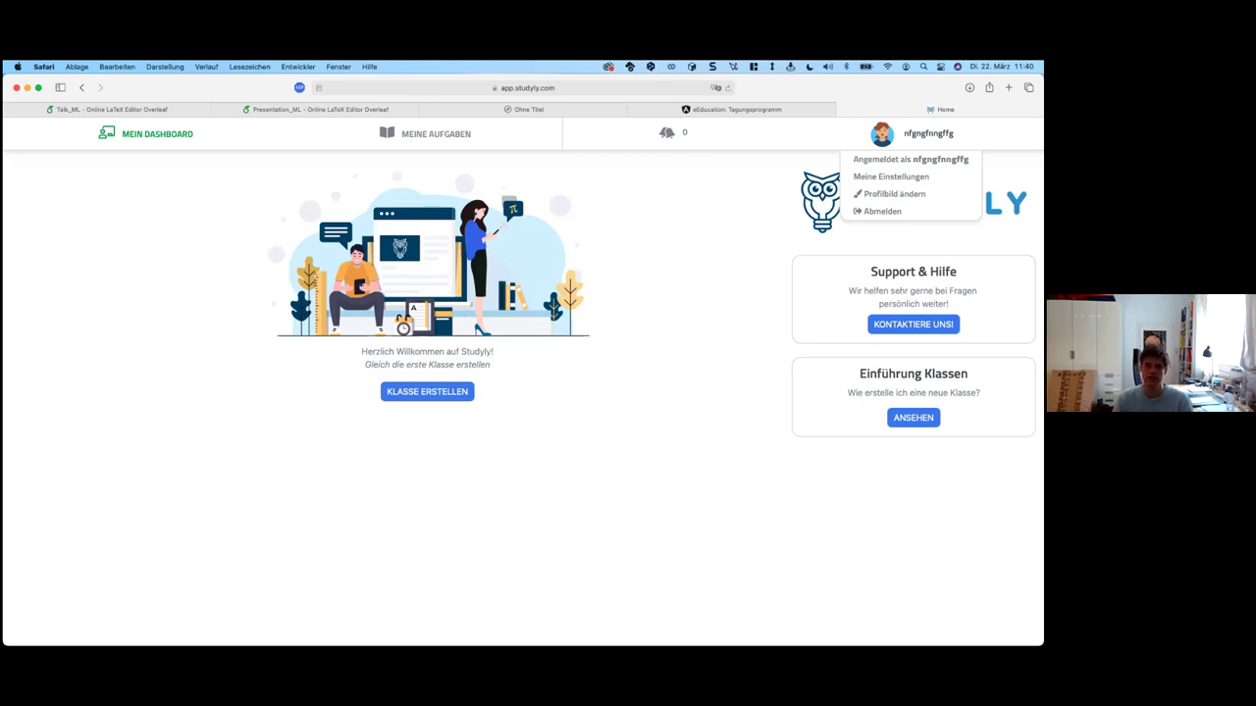
left_click(427, 391)
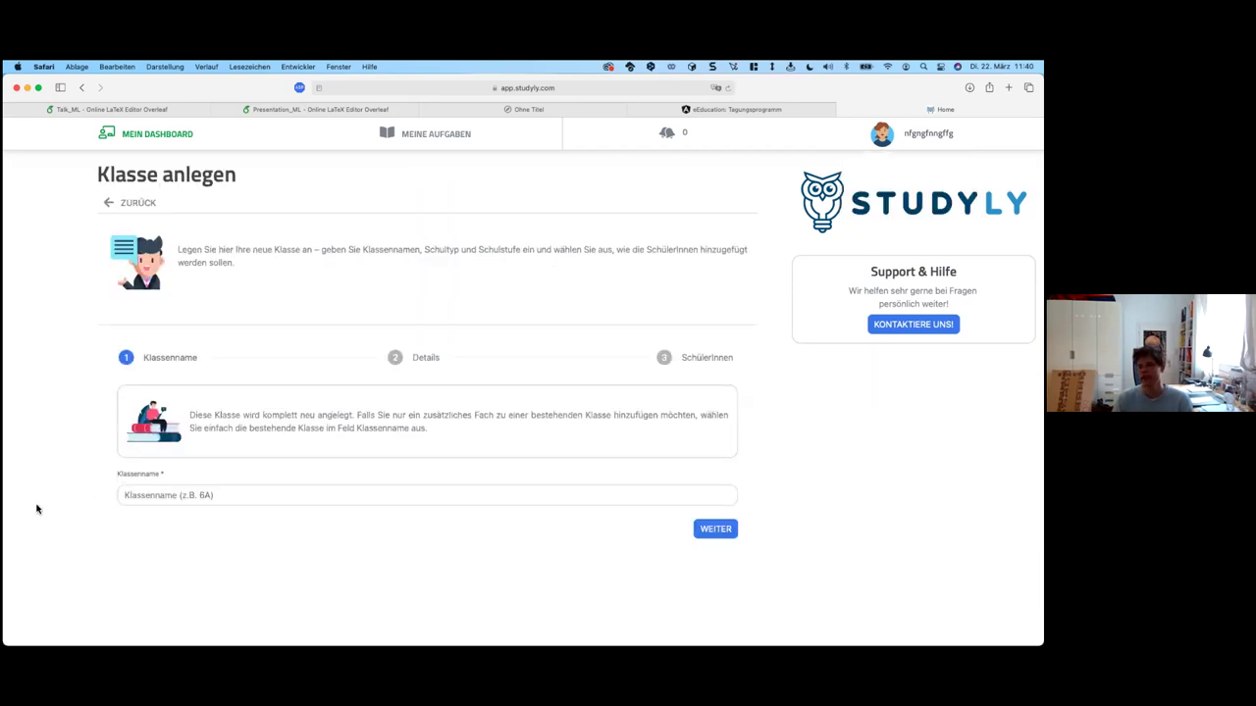
Step: Name the new class 2B, correcting an initial '7' entry
left_click(221, 498)
type("7B")
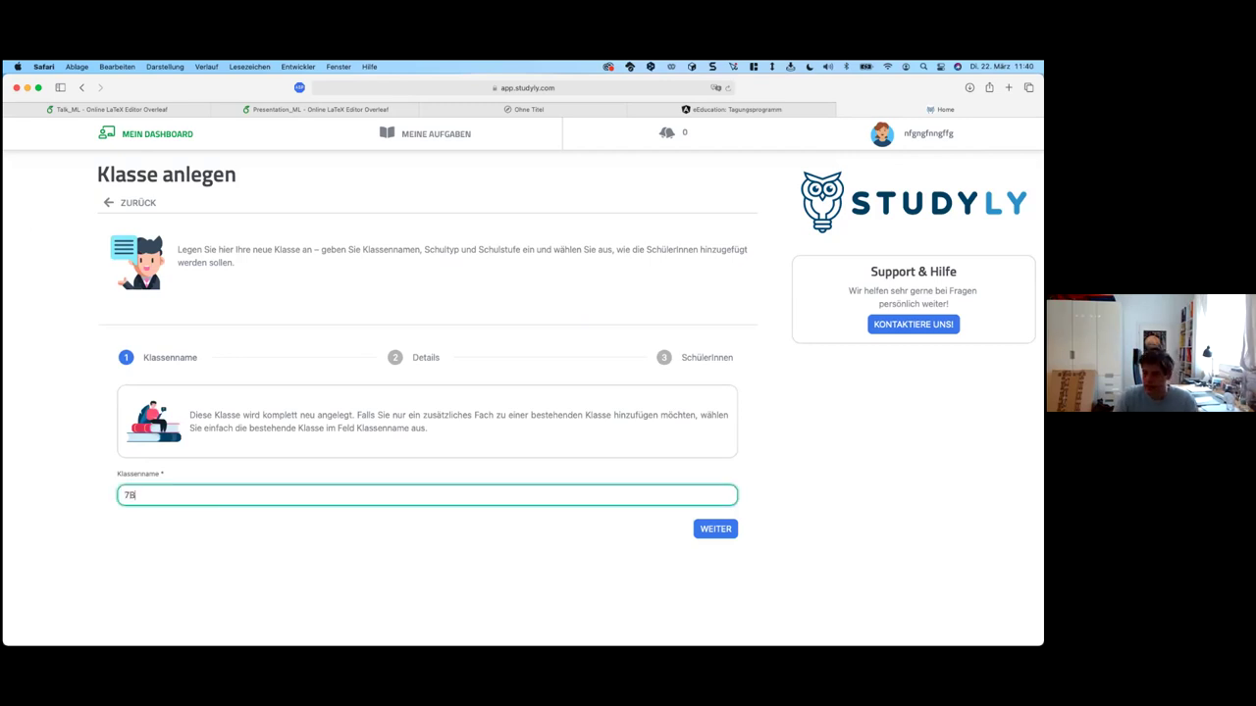
key("Return")
left_click(138, 357)
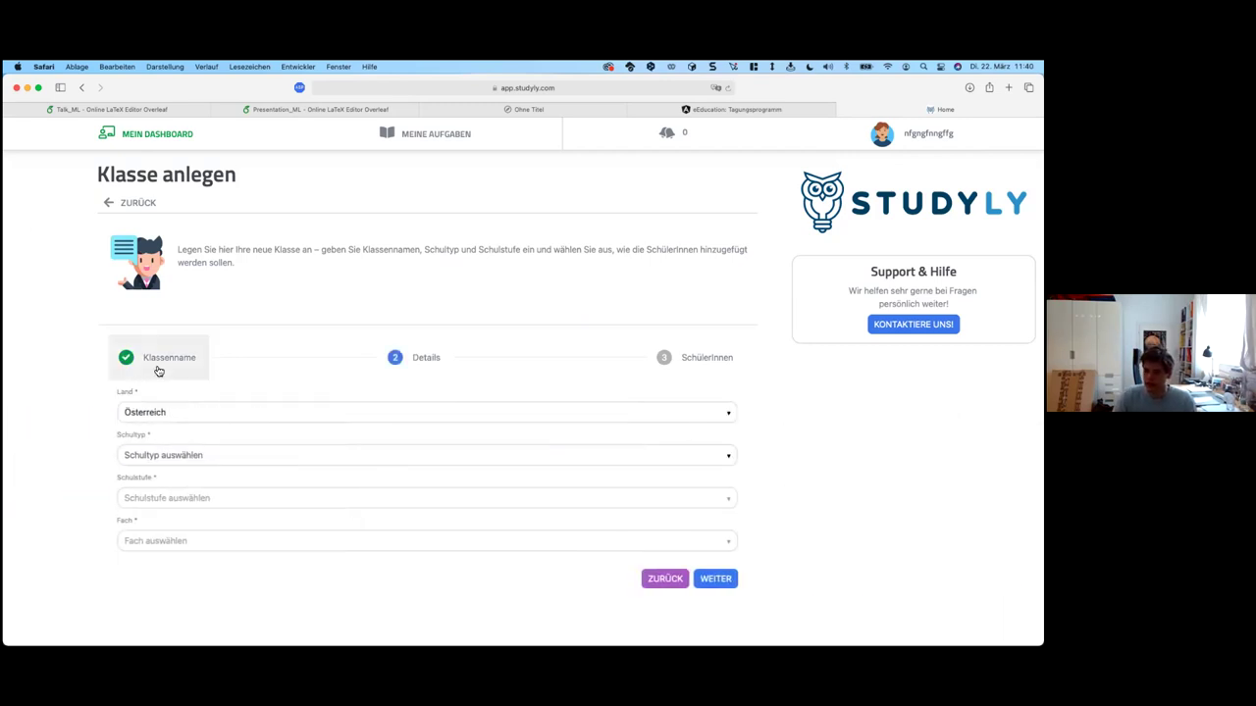
left_click(129, 496)
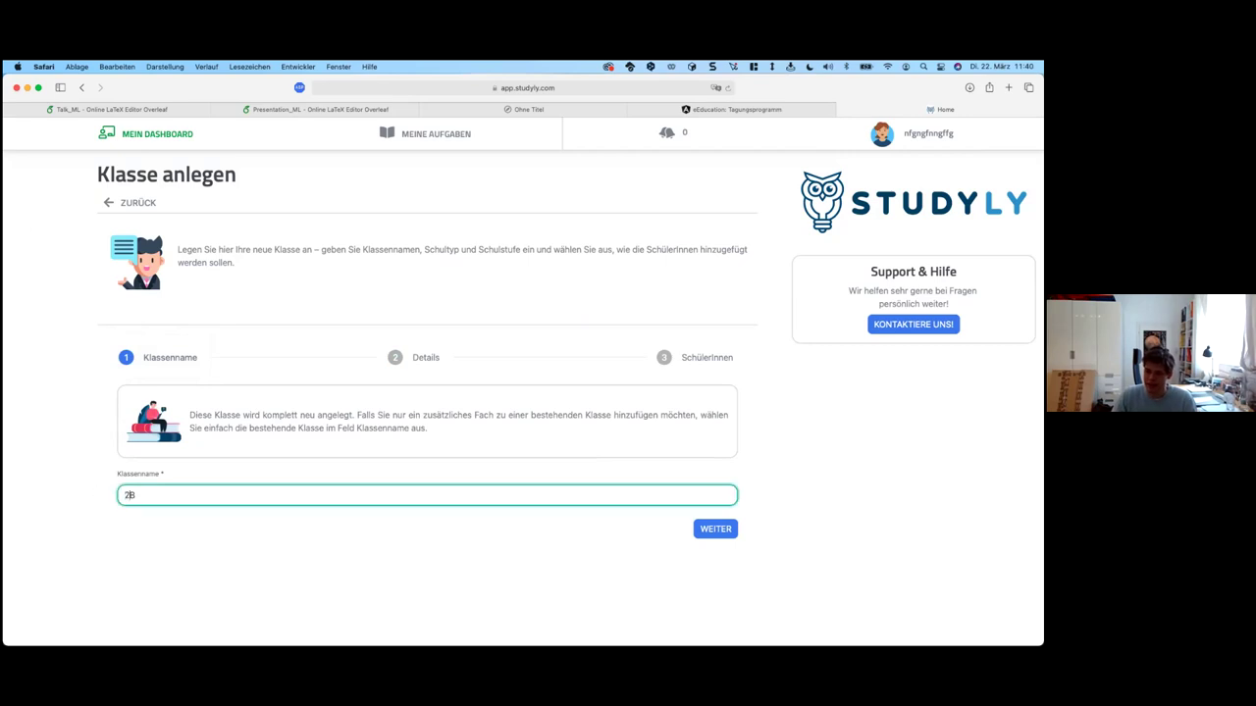
key("Return")
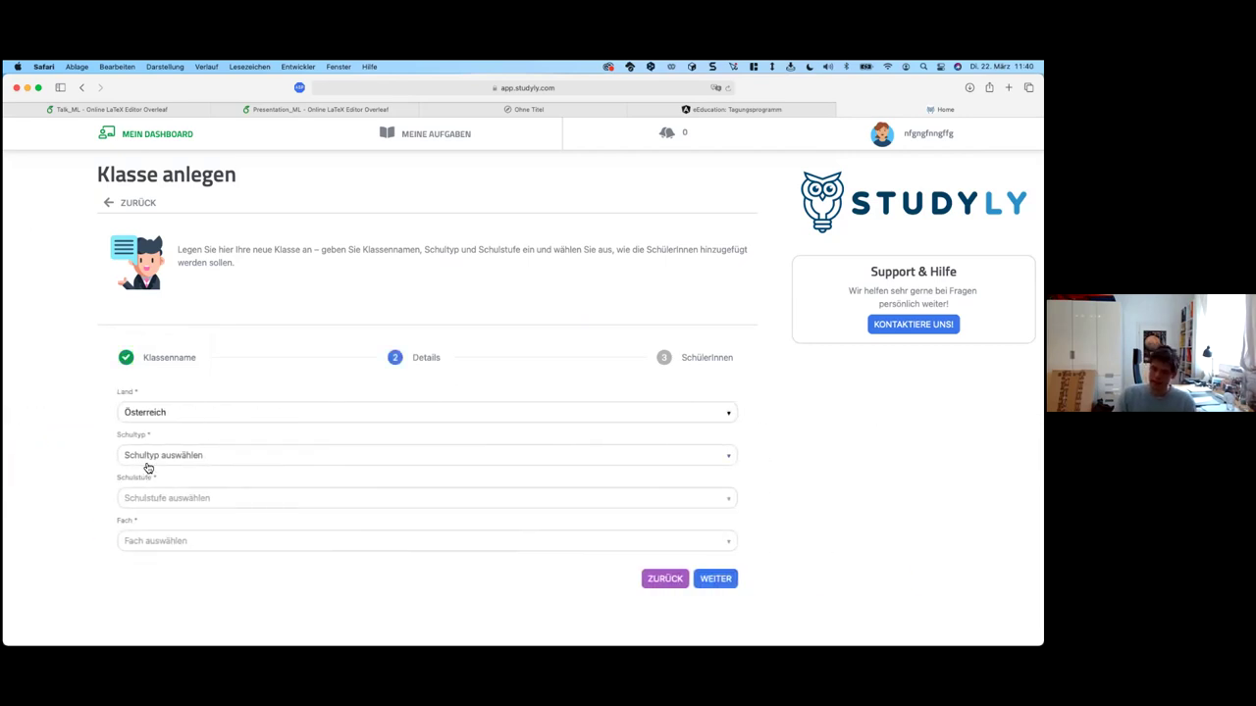
Step: Set school type MS and grade 2. Klasse (6. Schulstufe)
left_click(146, 462)
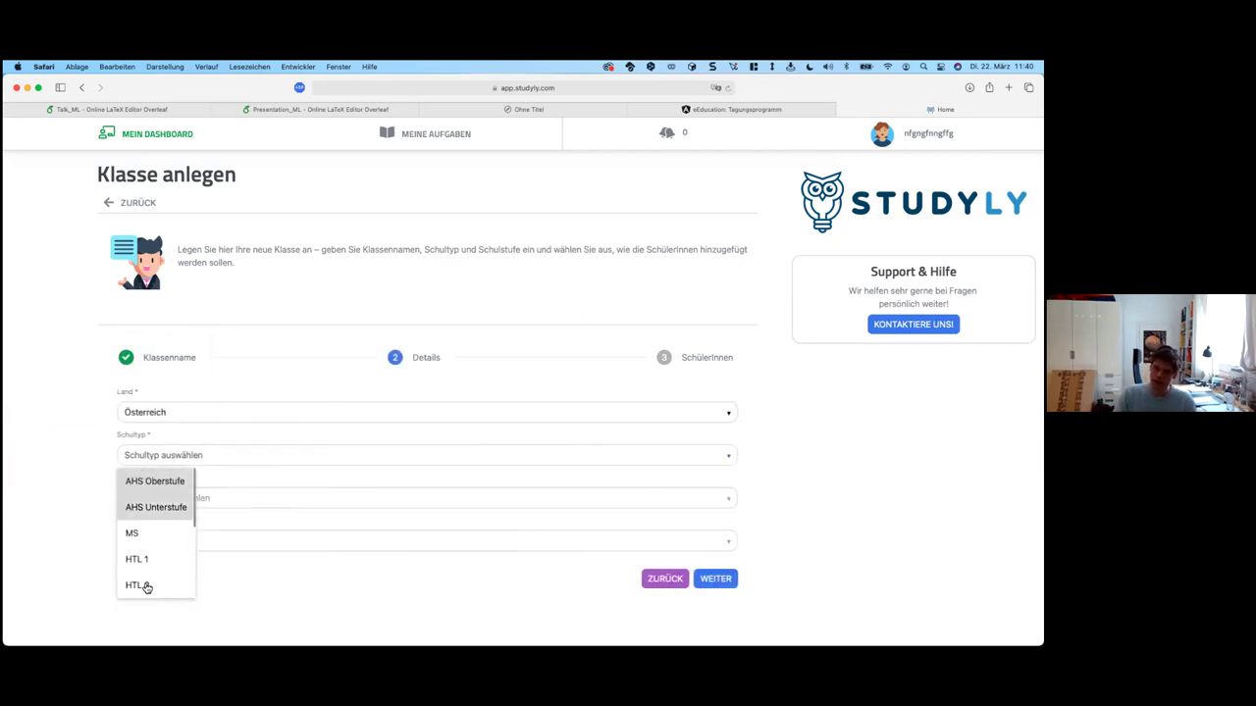
left_click(164, 532)
left_click(202, 460)
left_click(281, 508)
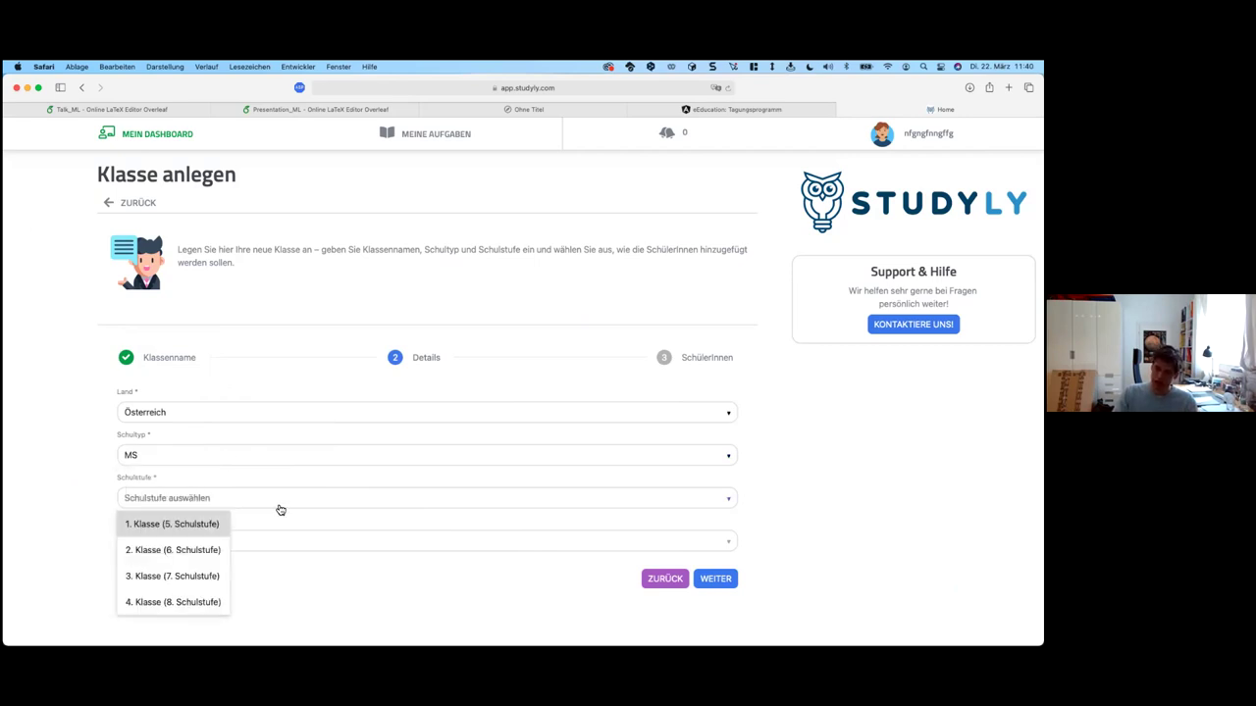
left_click(150, 562)
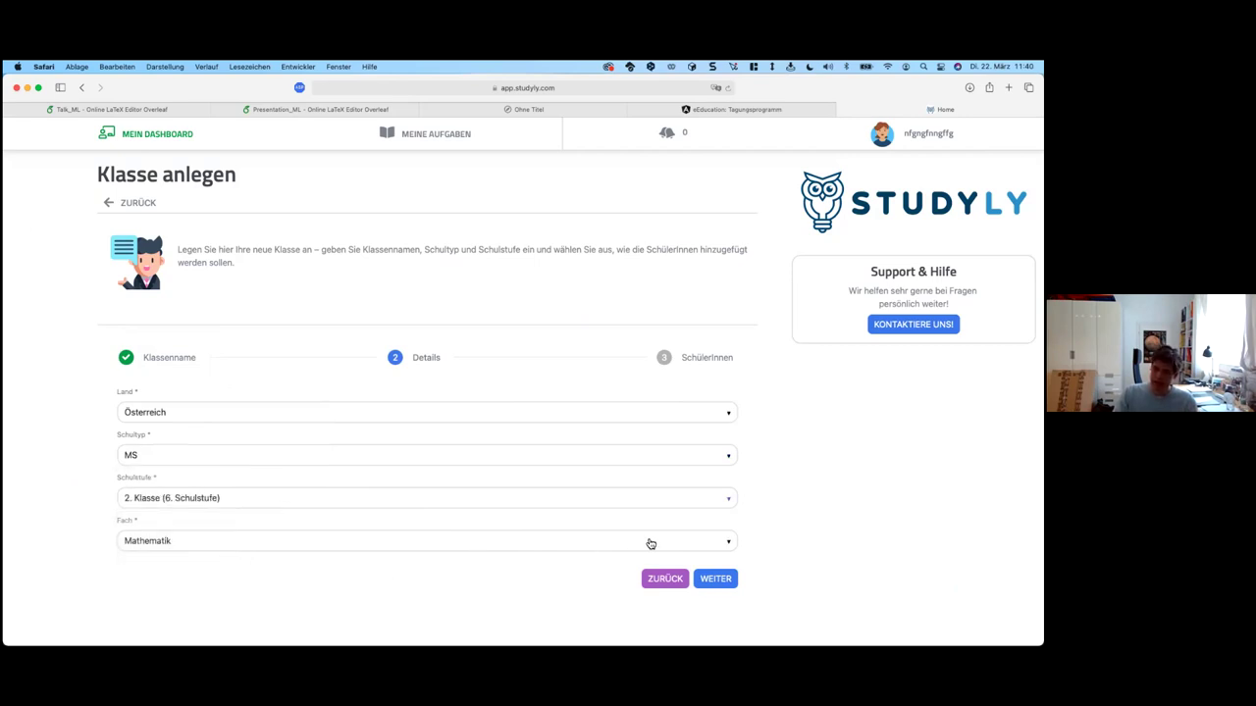
Step: Enter 29 self-registering students and create class 2B
left_click(714, 579)
left_click(132, 550)
type("29")
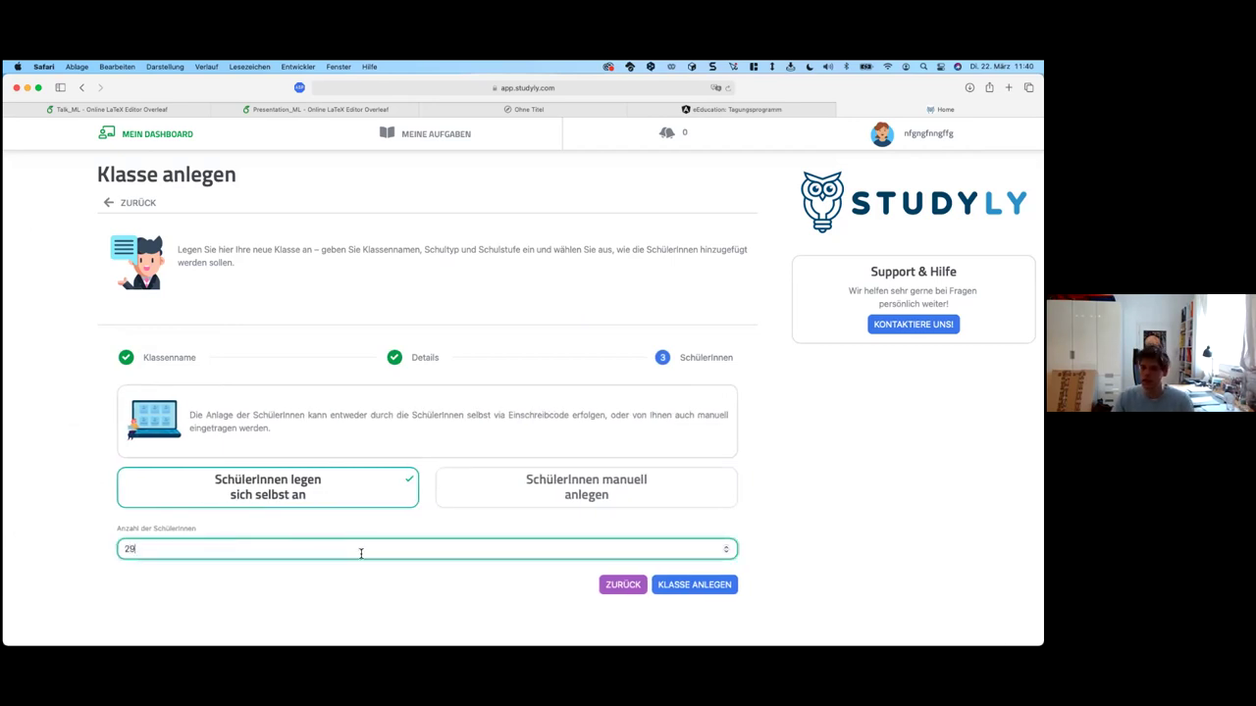
left_click(684, 585)
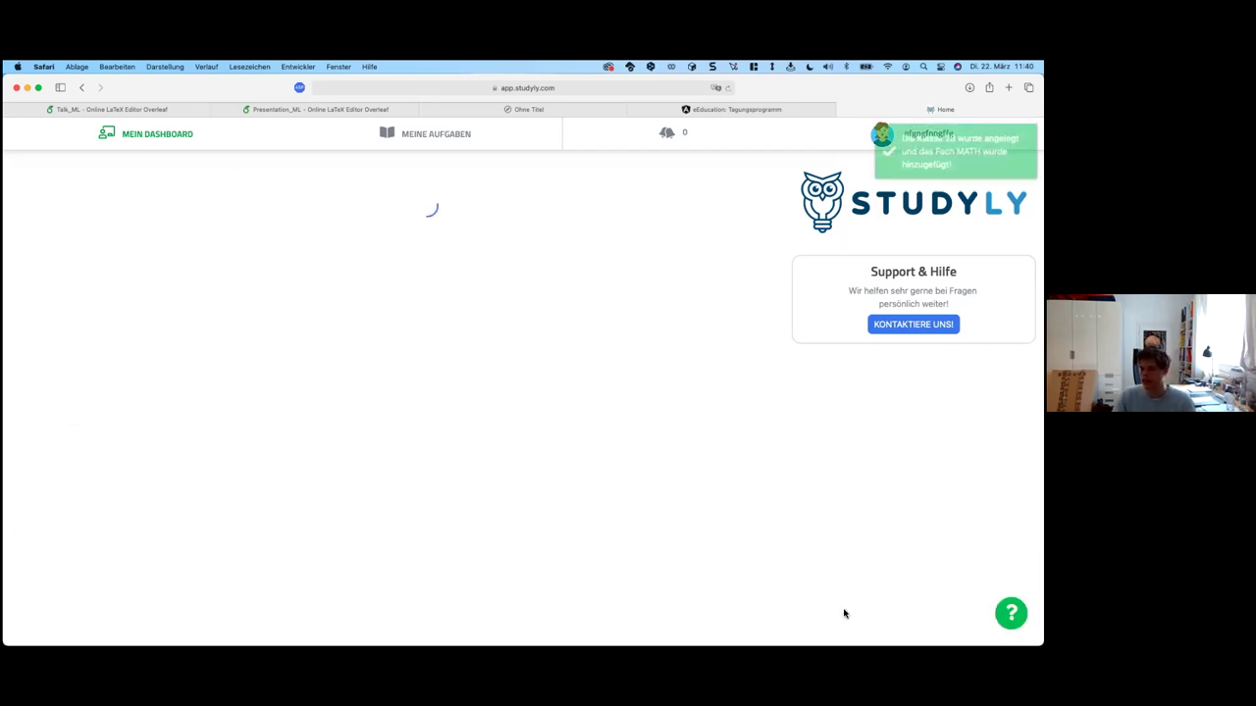
Step: Show class 2B's enrolment code and copy the student registration link
left_click(661, 397)
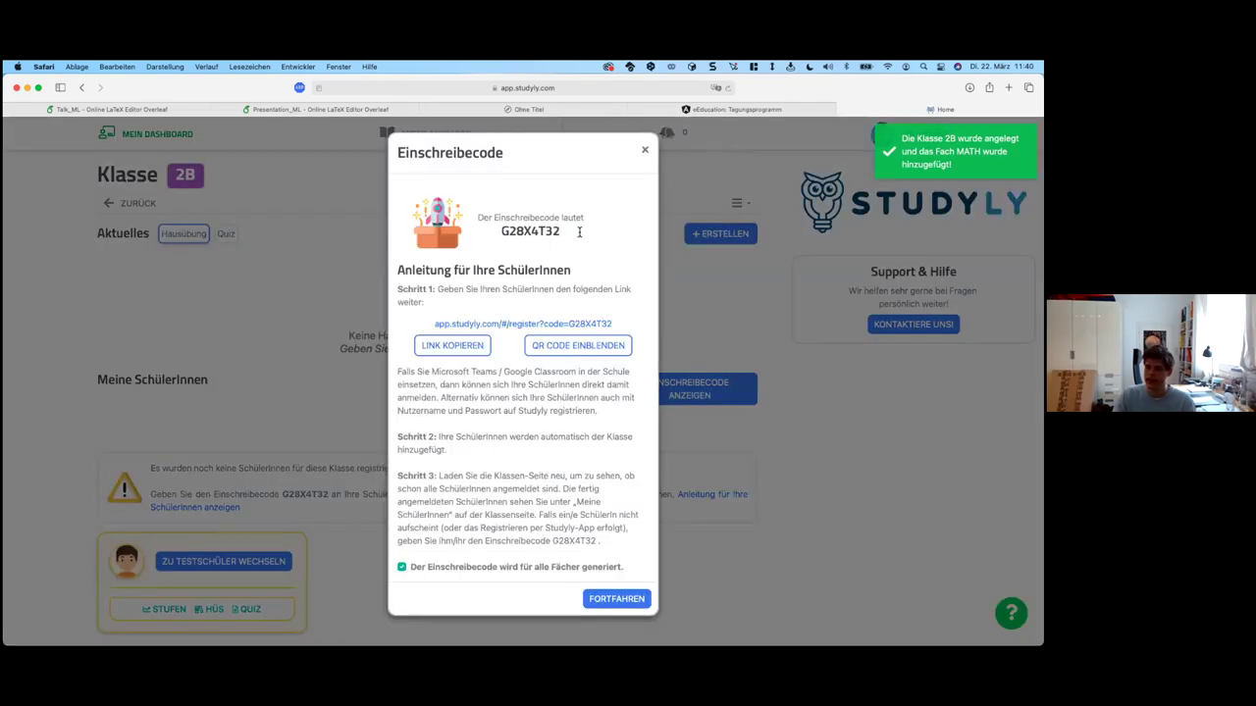
double_click(579, 232)
left_click(459, 314)
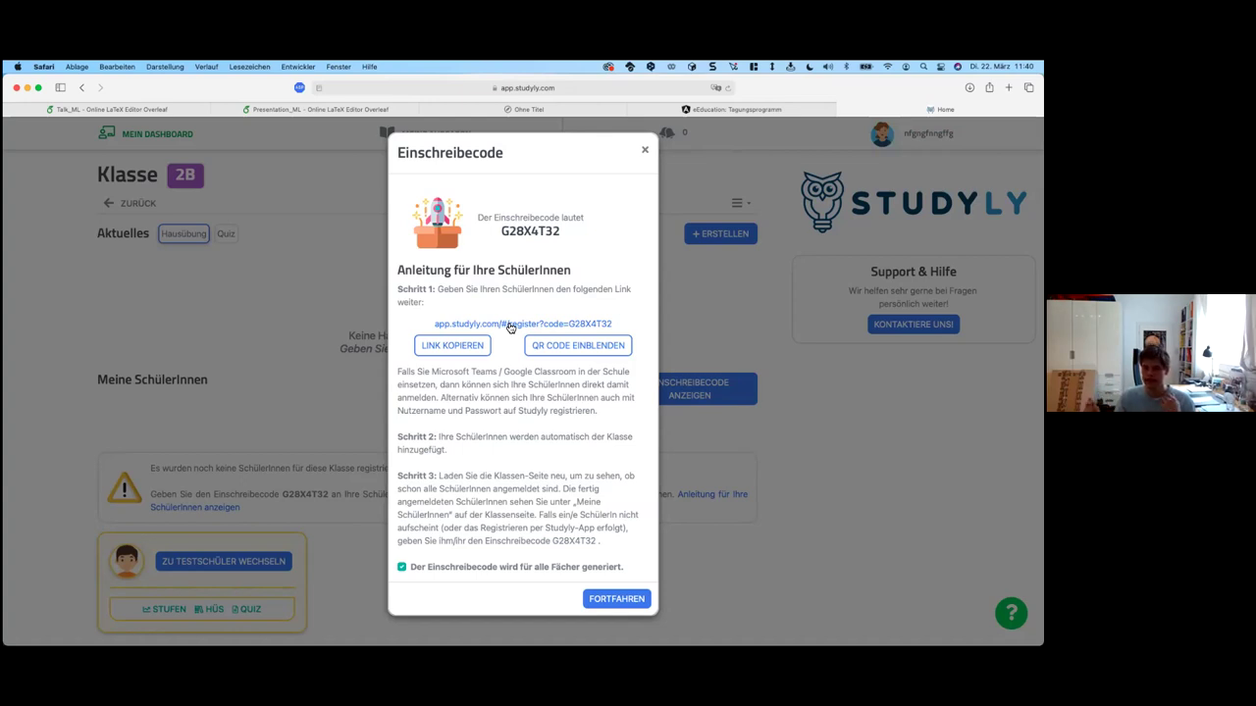
left_click(461, 346)
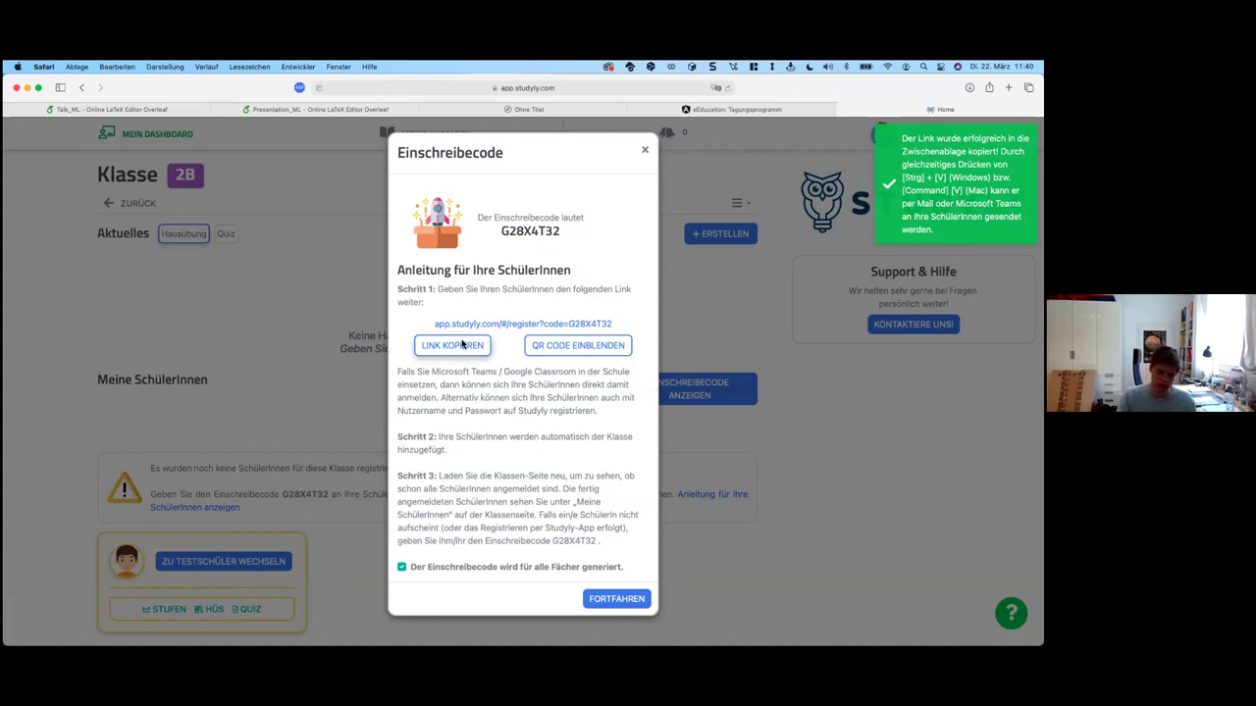
Step: Paste the copied link into system search to verify it, then reveal the QR code
key("super+space")
key("super+v")
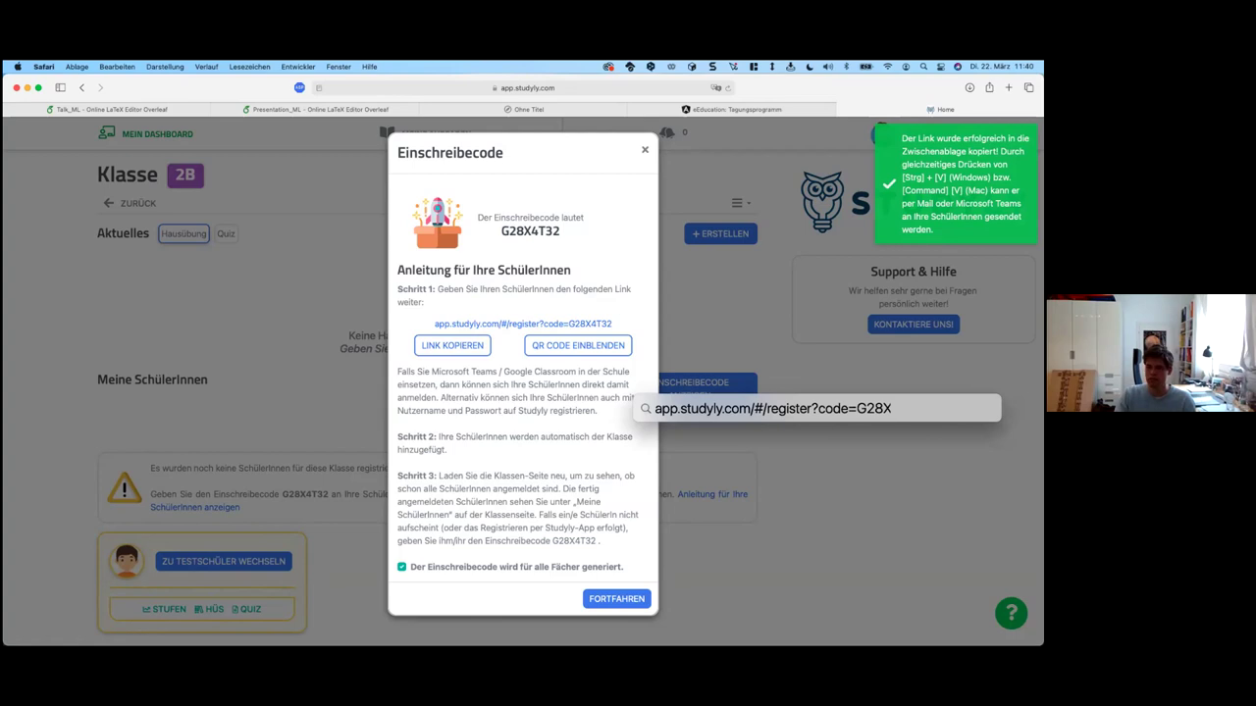
key("Escape")
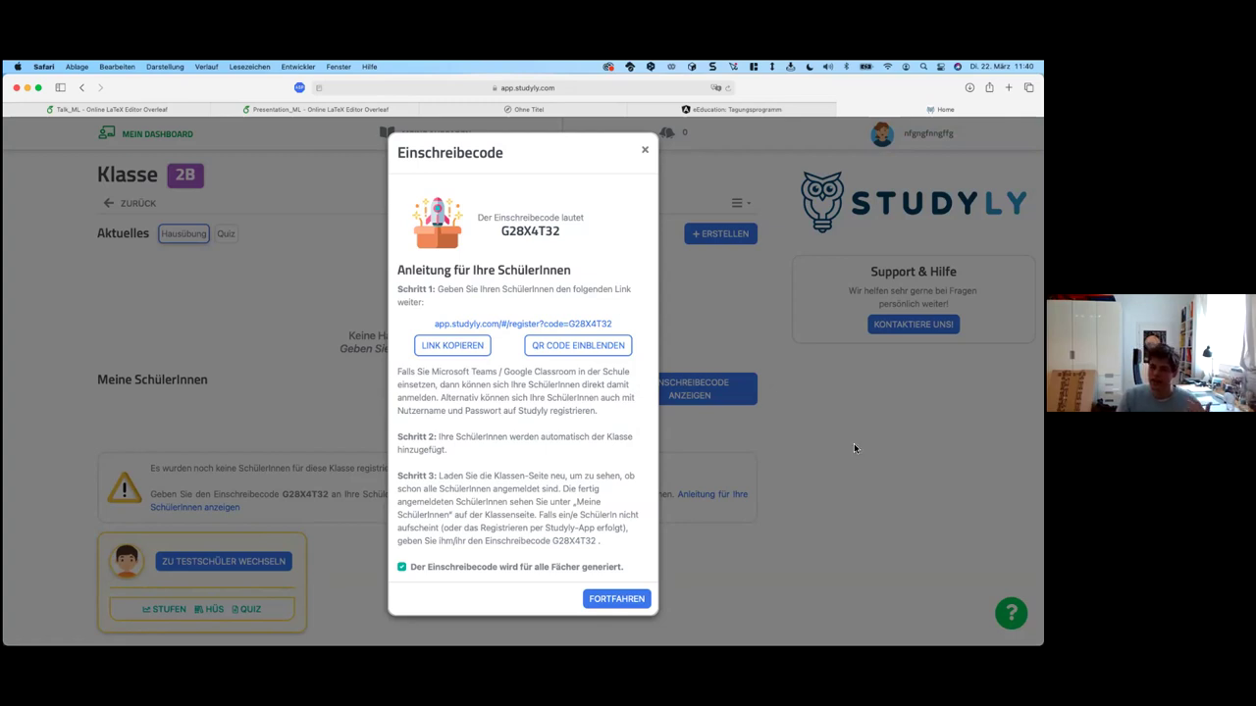
left_click(606, 350)
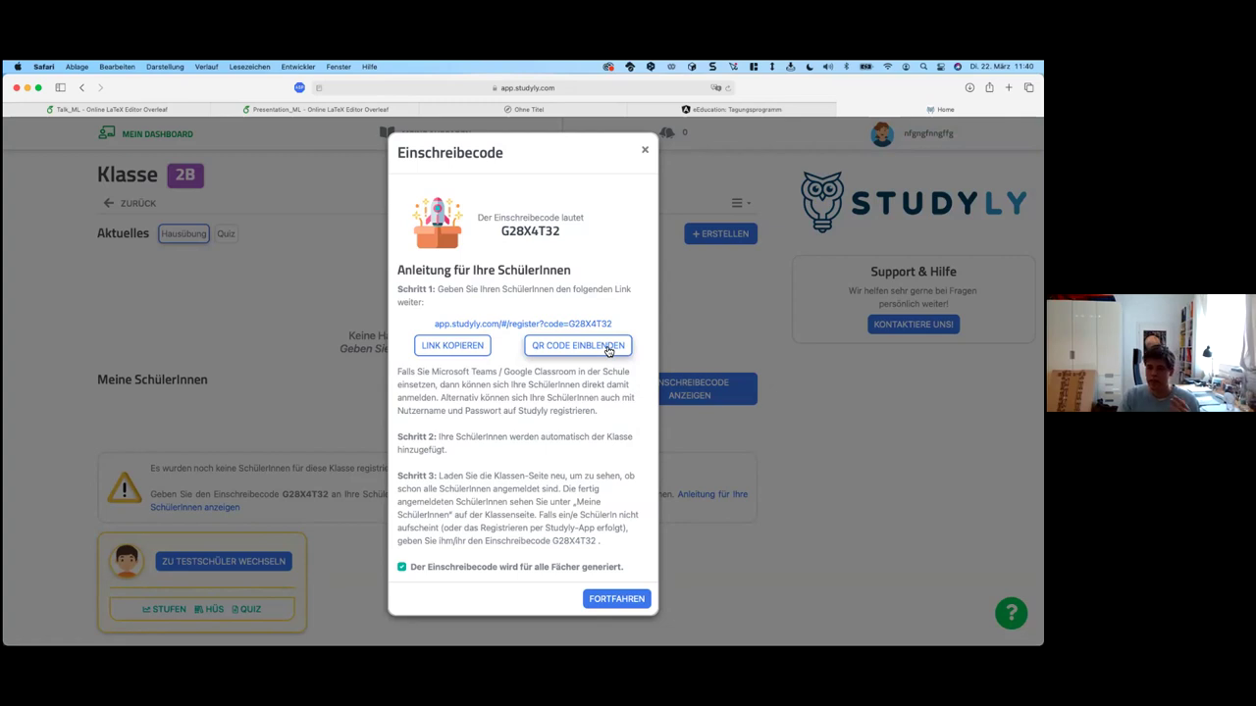
Step: Scroll through the QR code and joining instructions, then close the enrolment dialog
scroll(605, 459, "down", 2)
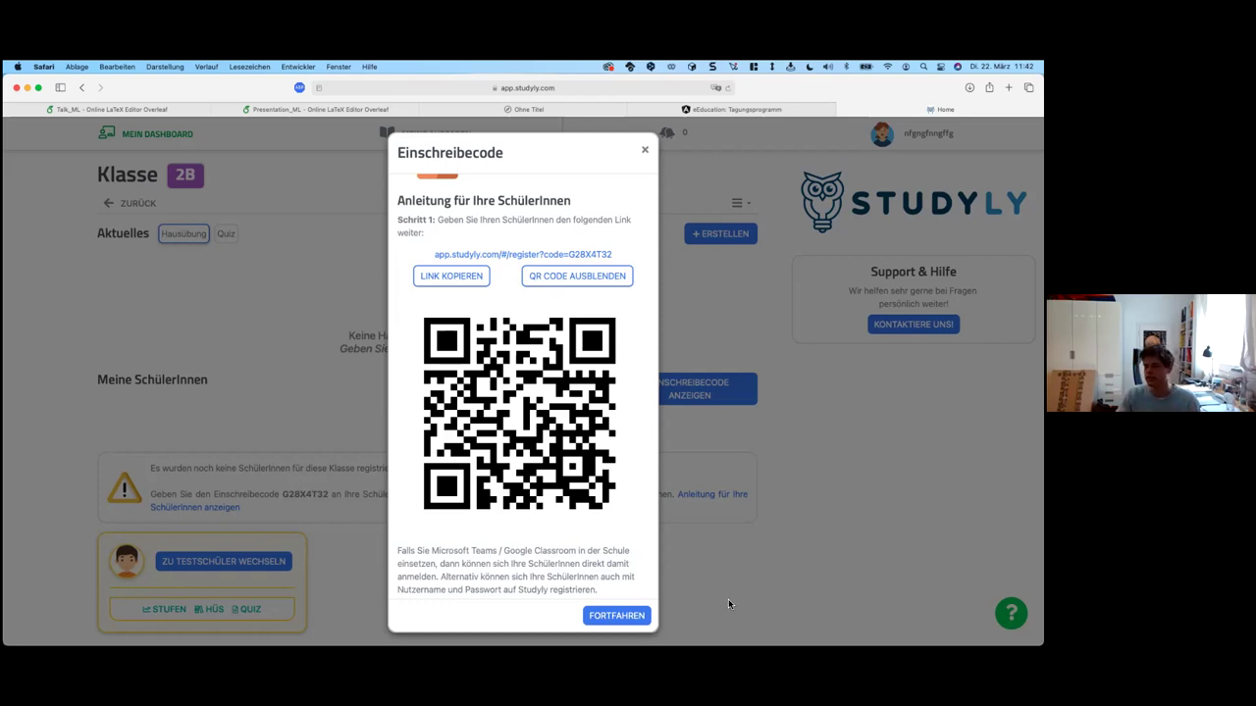
scroll(588, 541, "down", 5)
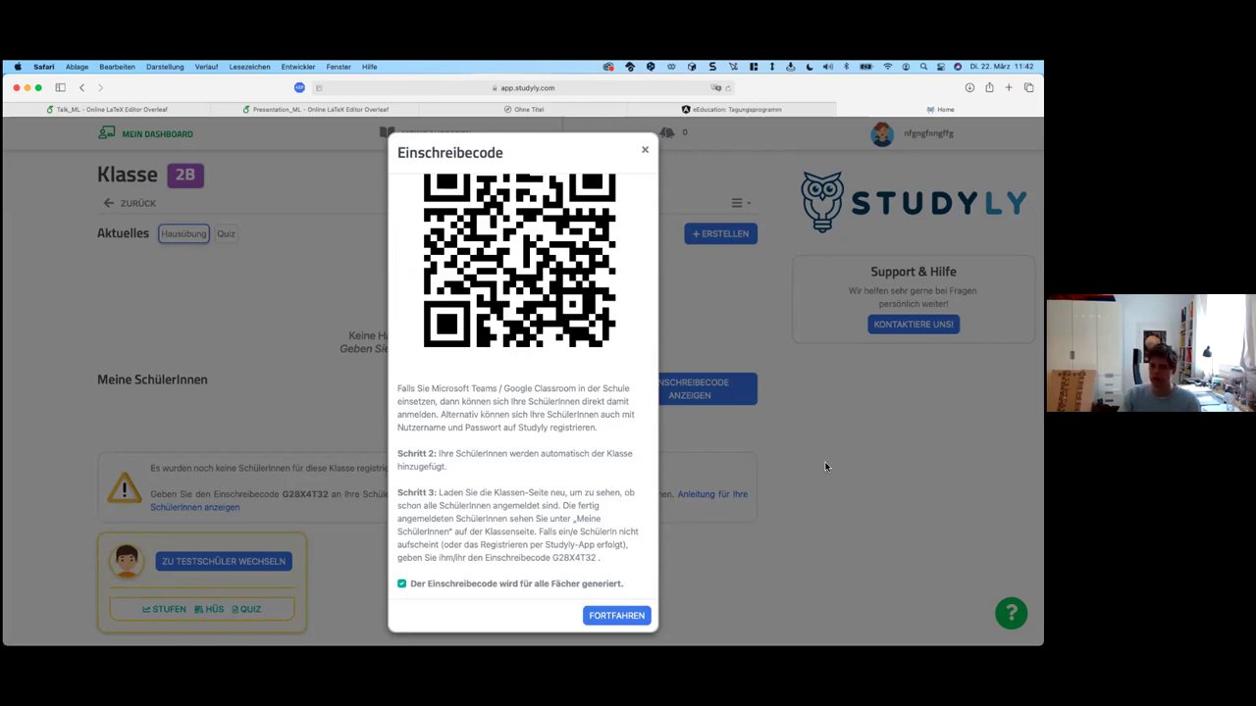
key("Escape")
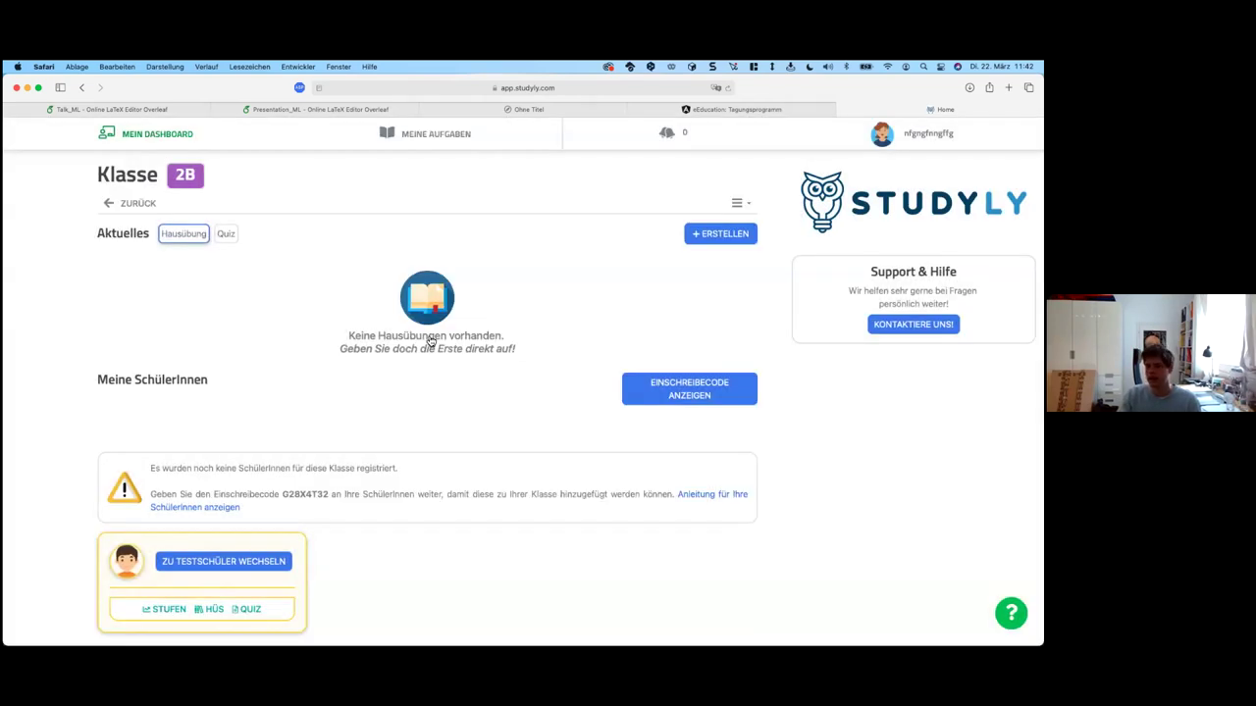
Step: Choose + ERSTELLEN > Hausübung to start a homework for class 2B
left_click(701, 236)
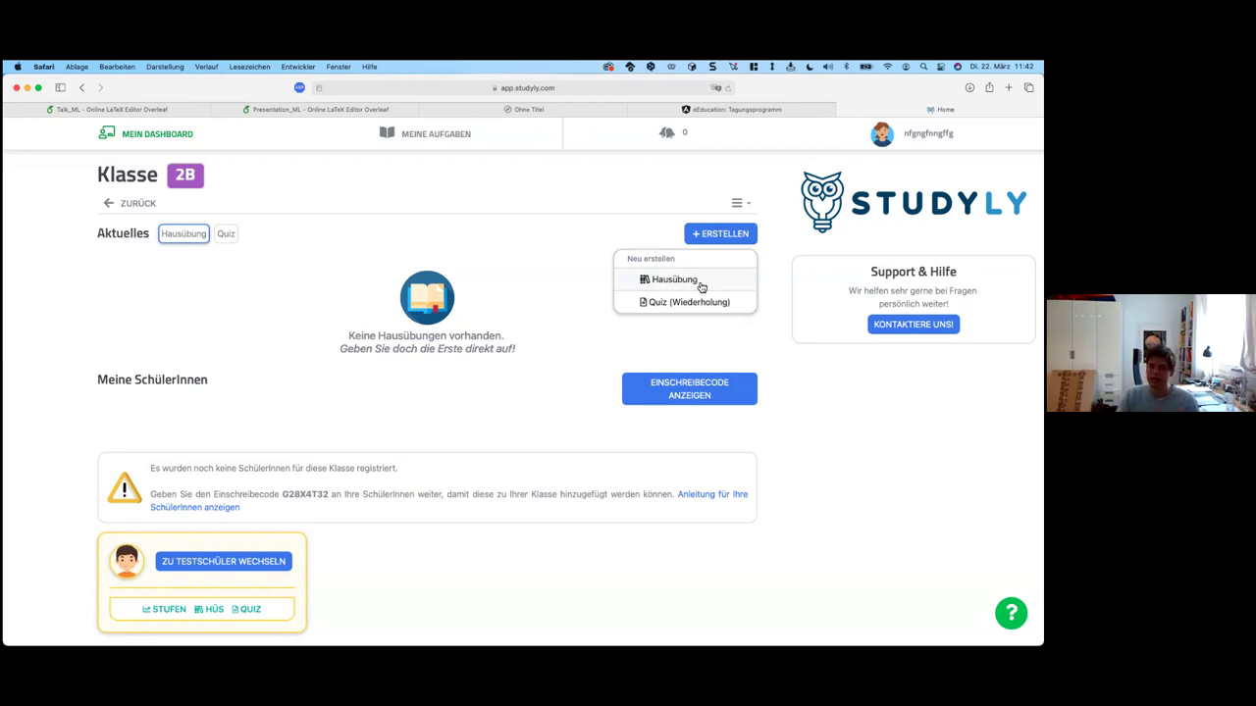
left_click(700, 282)
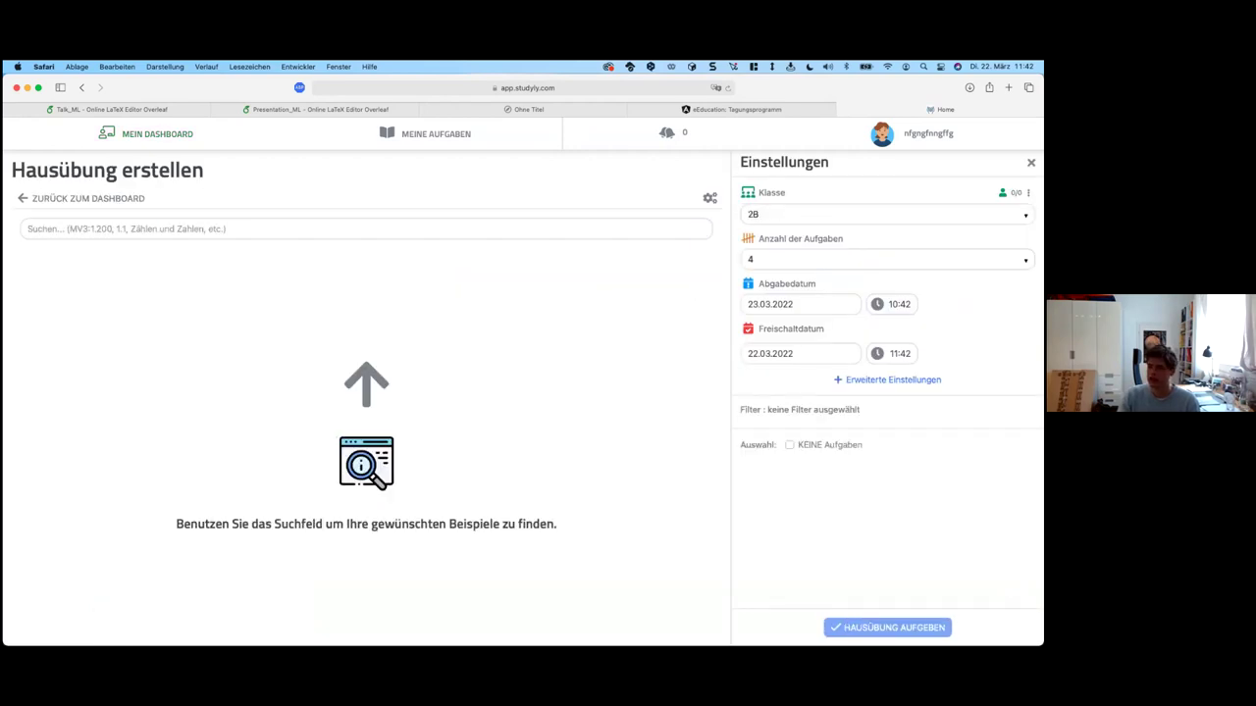
Step: Pick Mathematik Verstehen 2 and add all exercises of chapter 1.1 Teiler und Vielfache
left_click(504, 226)
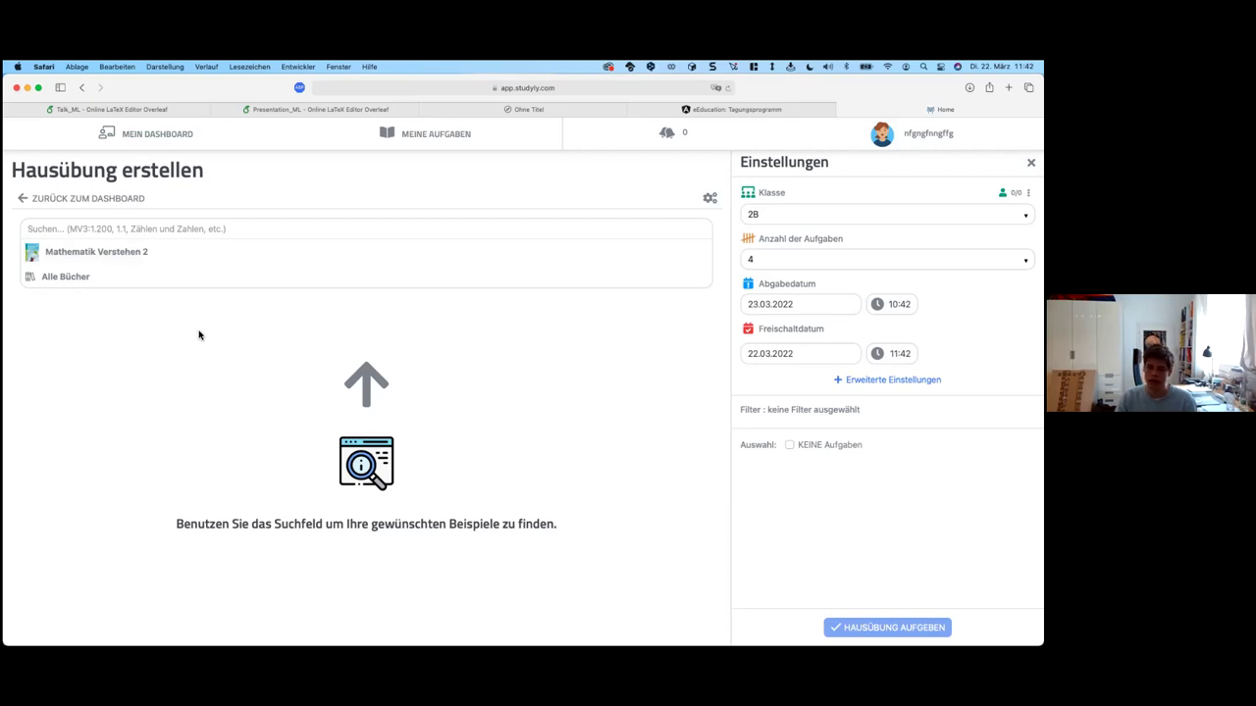
left_click(135, 248)
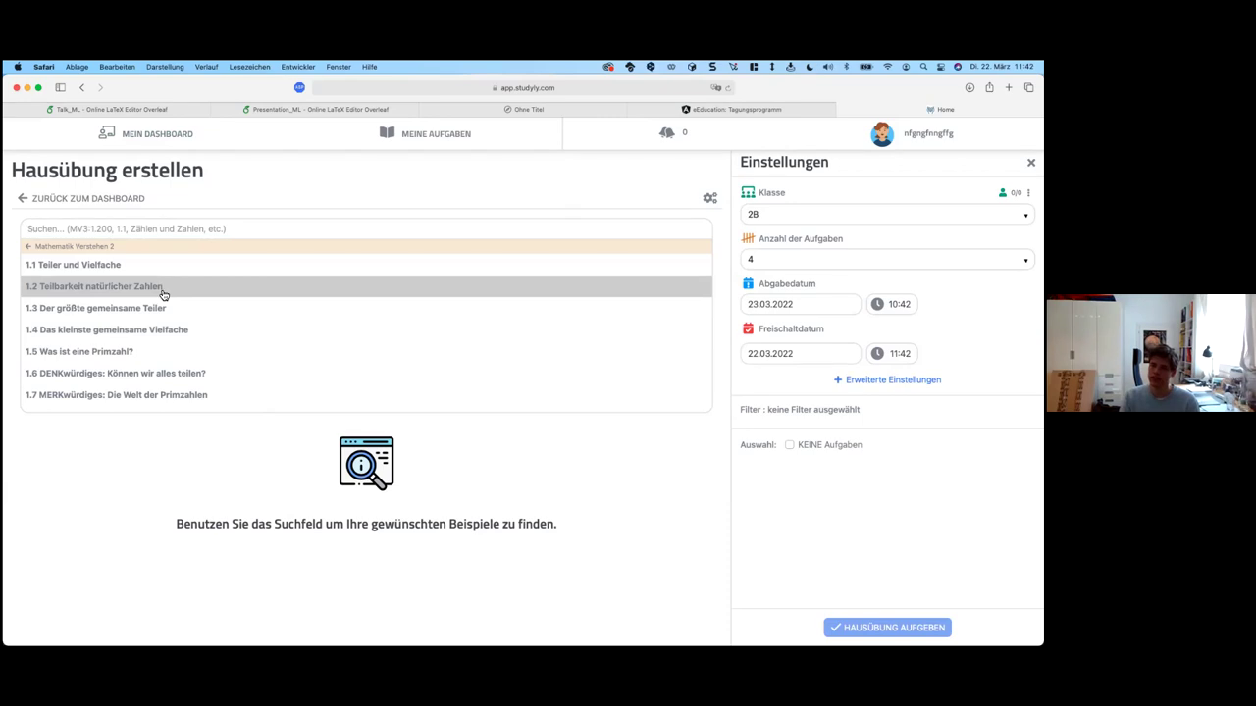
left_click(98, 250)
left_click(129, 262)
left_click(133, 278)
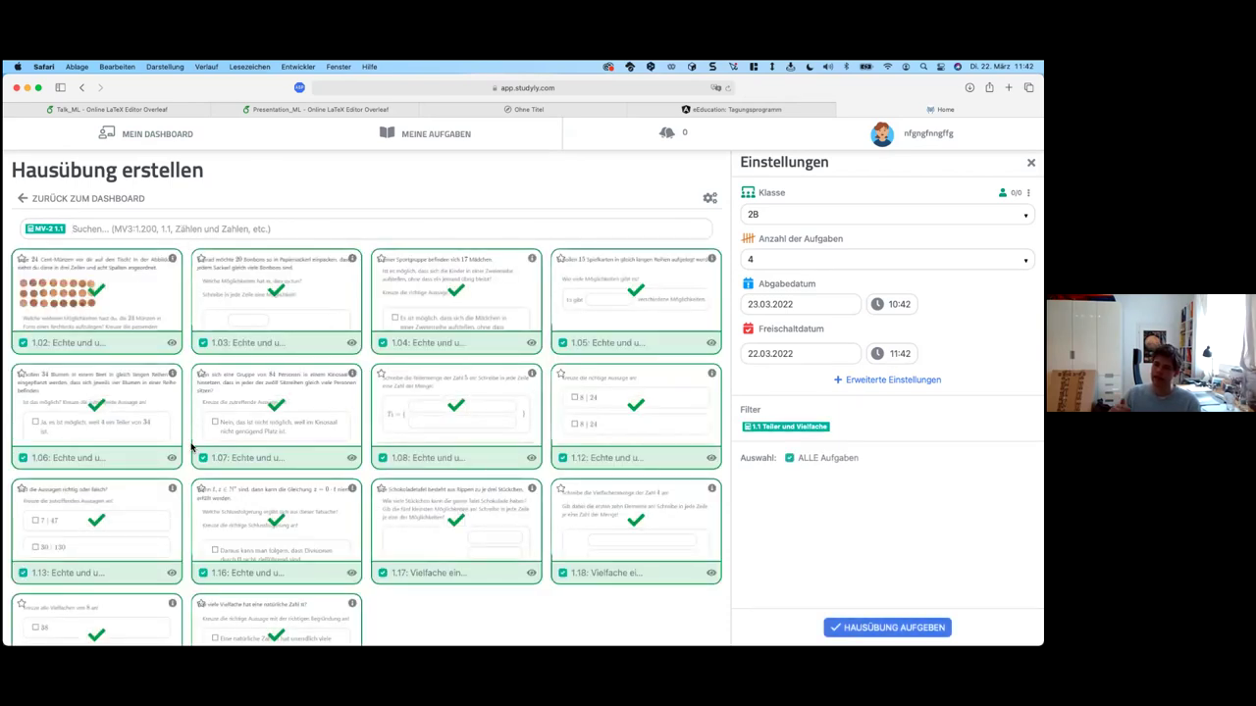
left_click(352, 344)
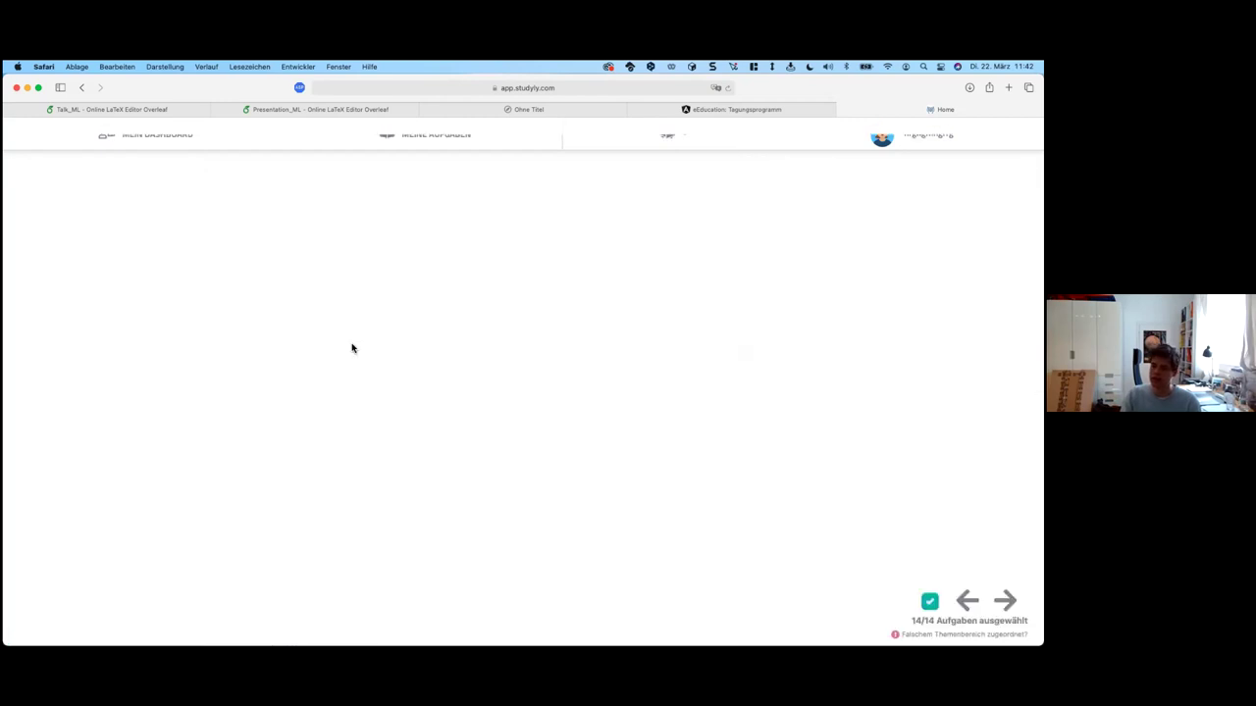
left_click(359, 314)
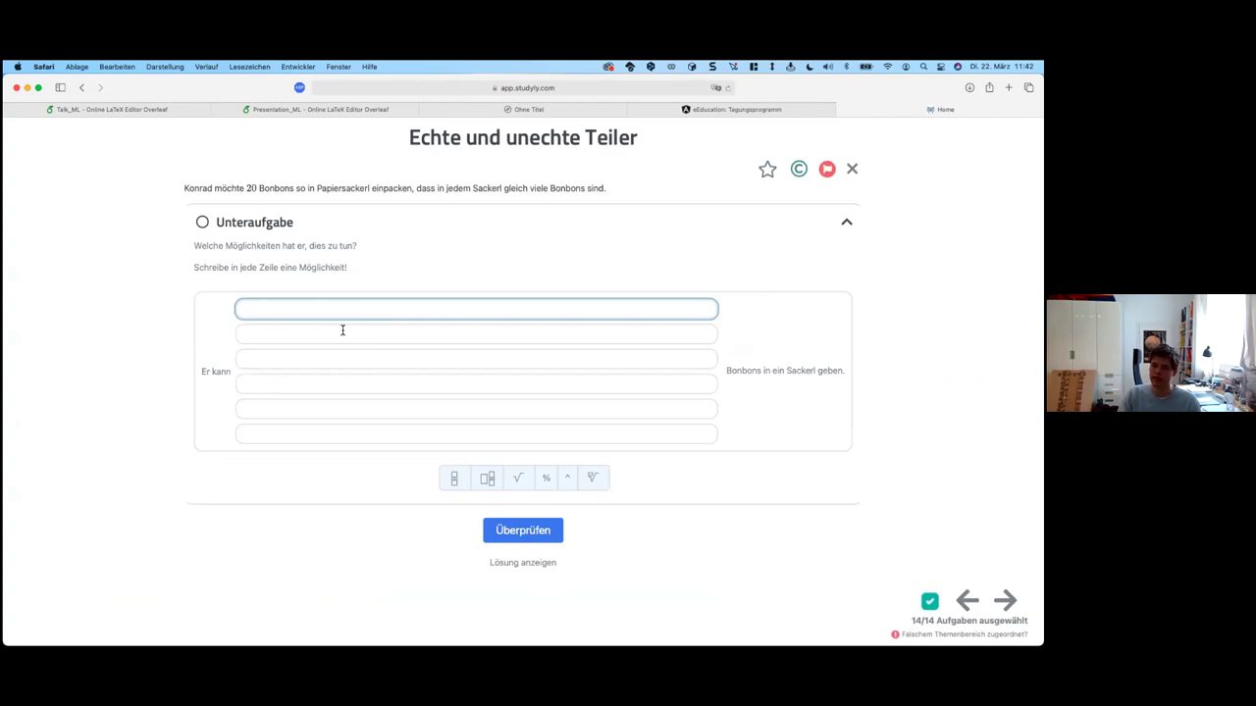
type("23")
left_click(324, 336)
type("34")
left_click(305, 363)
type("23")
left_click(307, 386)
type("34")
left_click(304, 409)
type("45")
left_click(301, 433)
type("34")
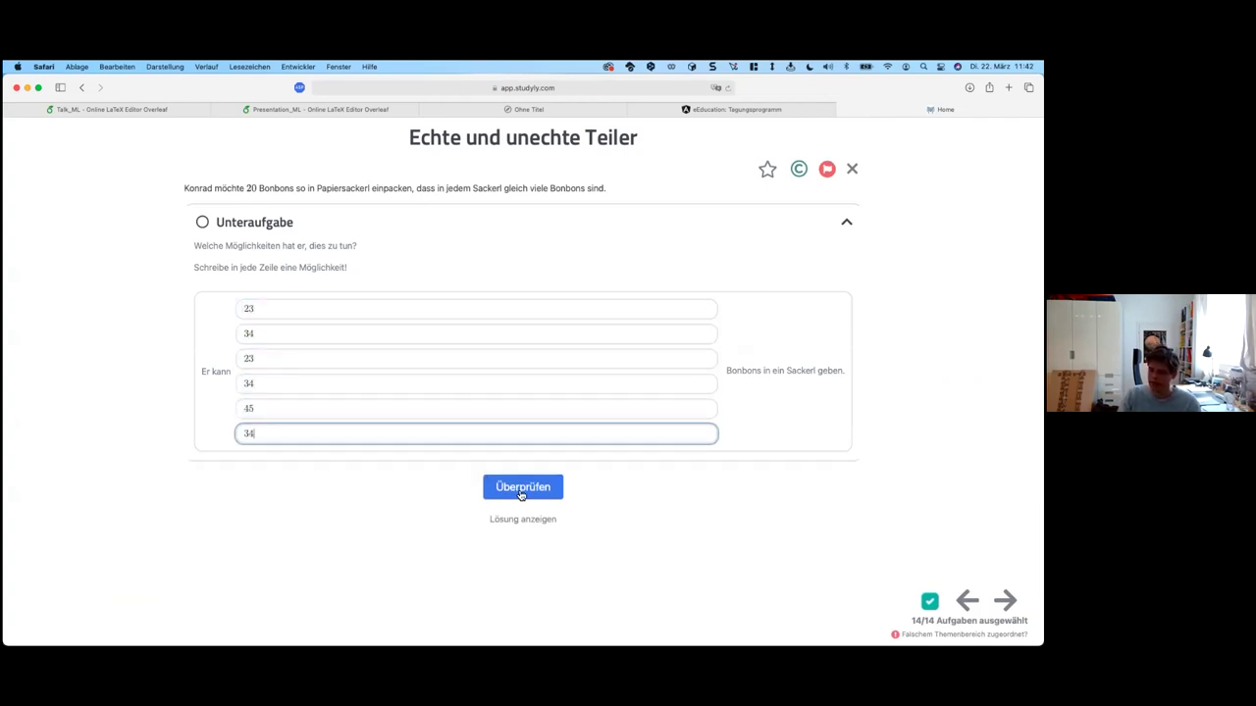
left_click(521, 493)
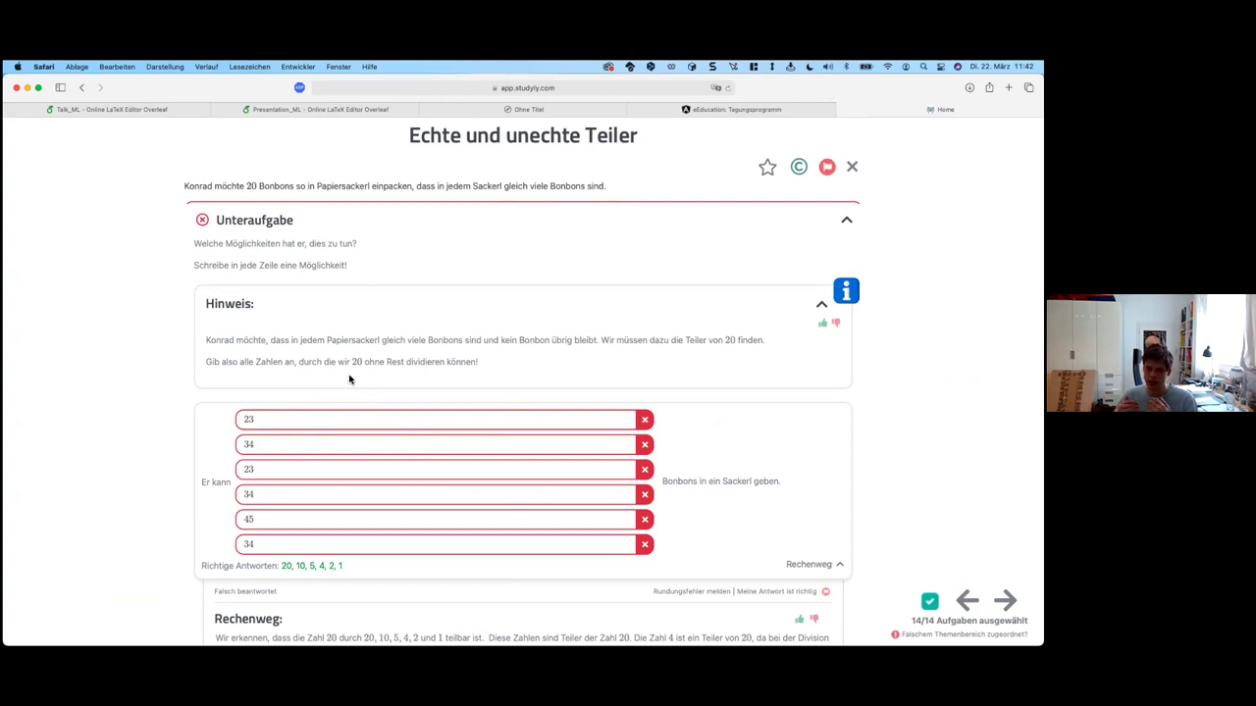
scroll(350, 379, "down", 5)
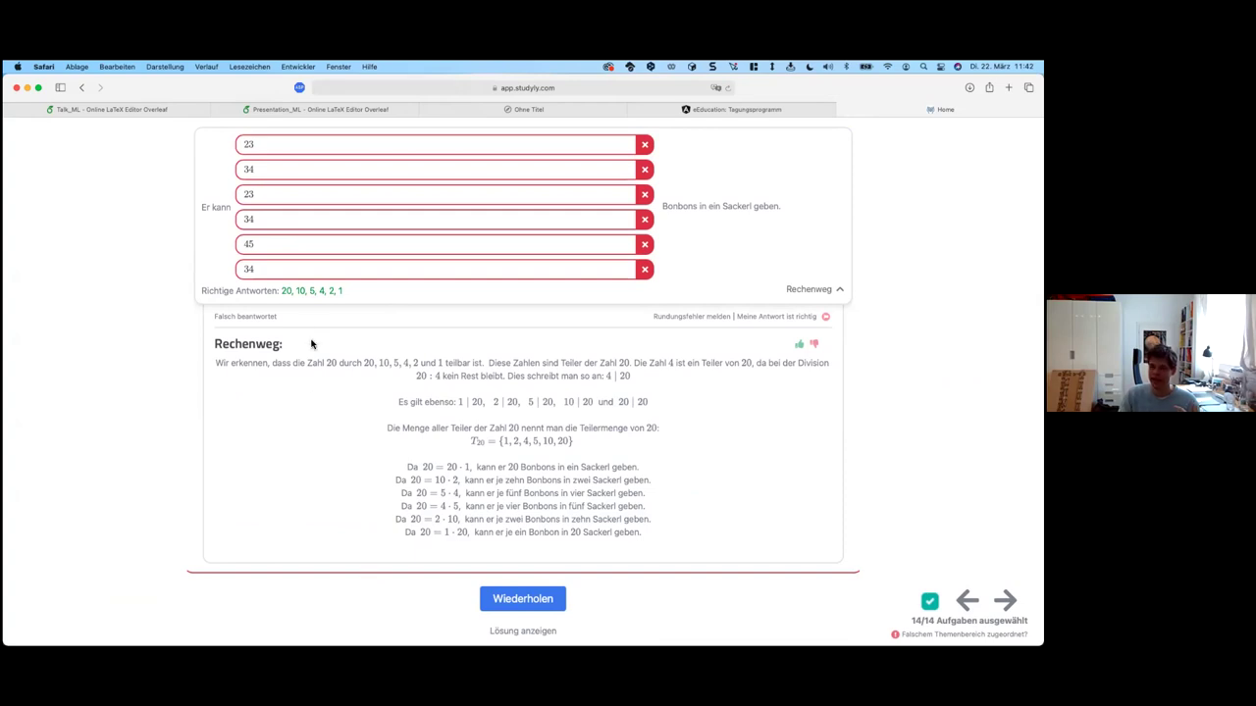
scroll(316, 502, "up", 5)
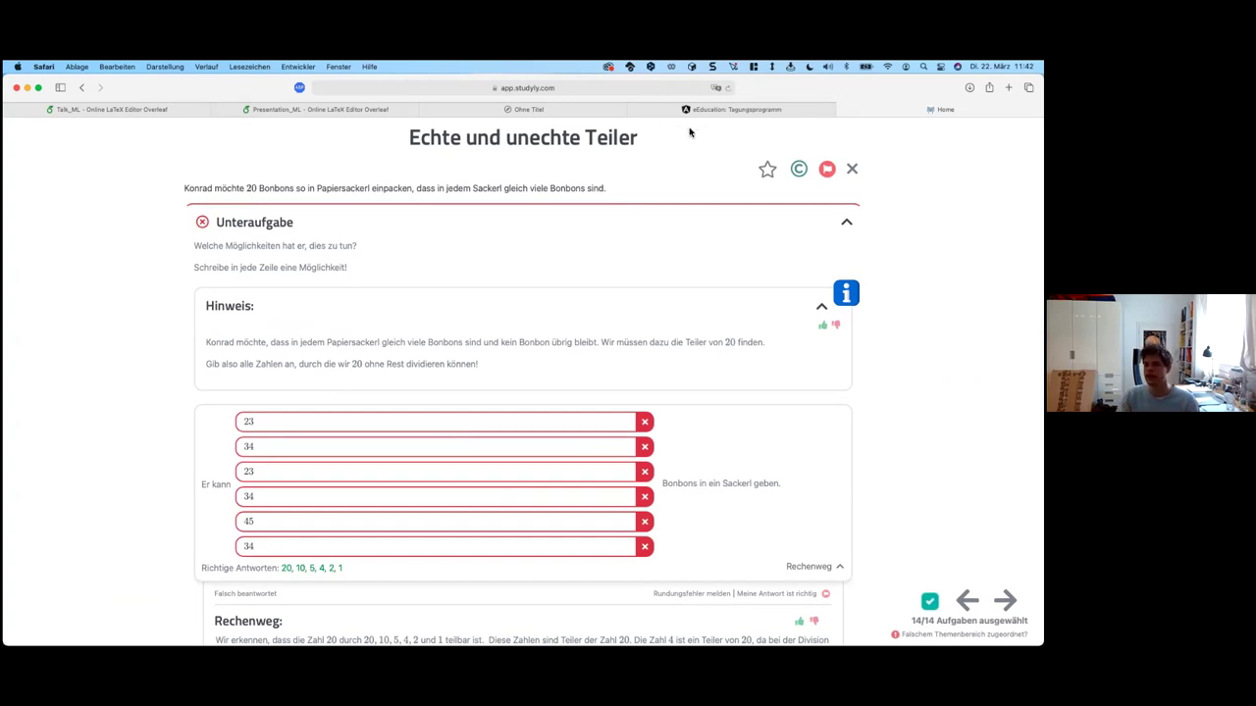
key("Escape")
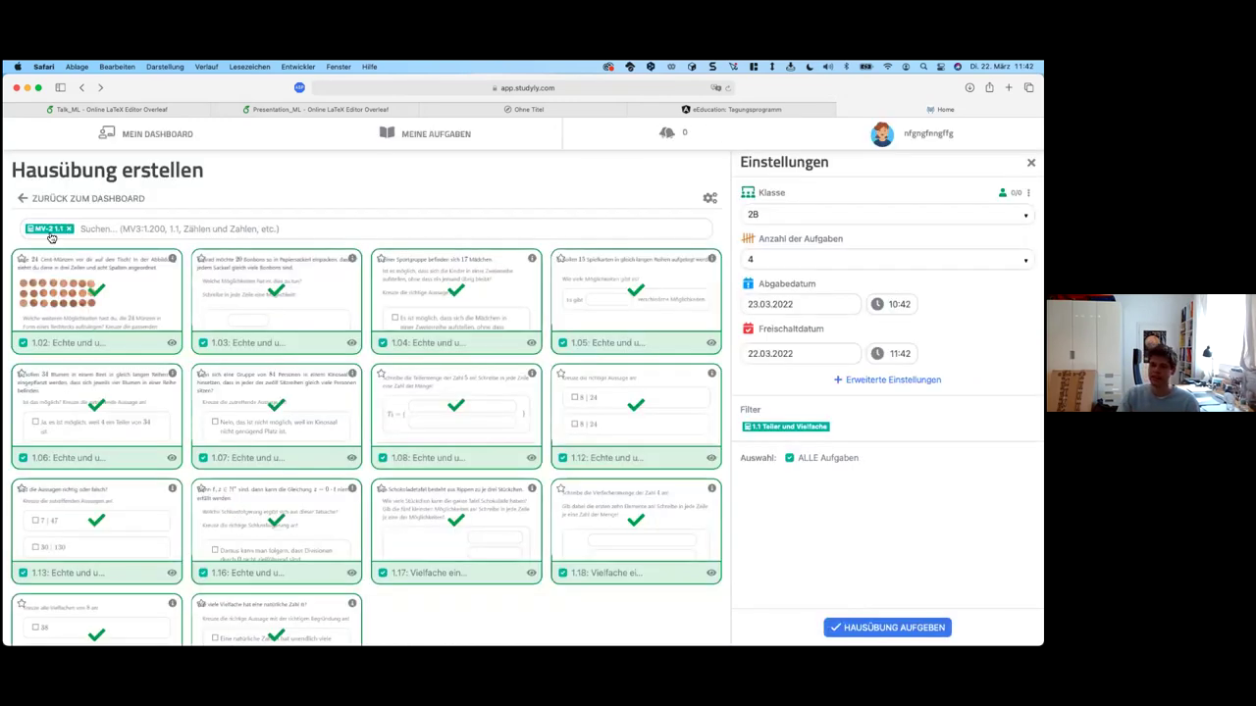
Step: Replace the chapter 1.1 filter with exercises 1.10-1.30
left_click(83, 229)
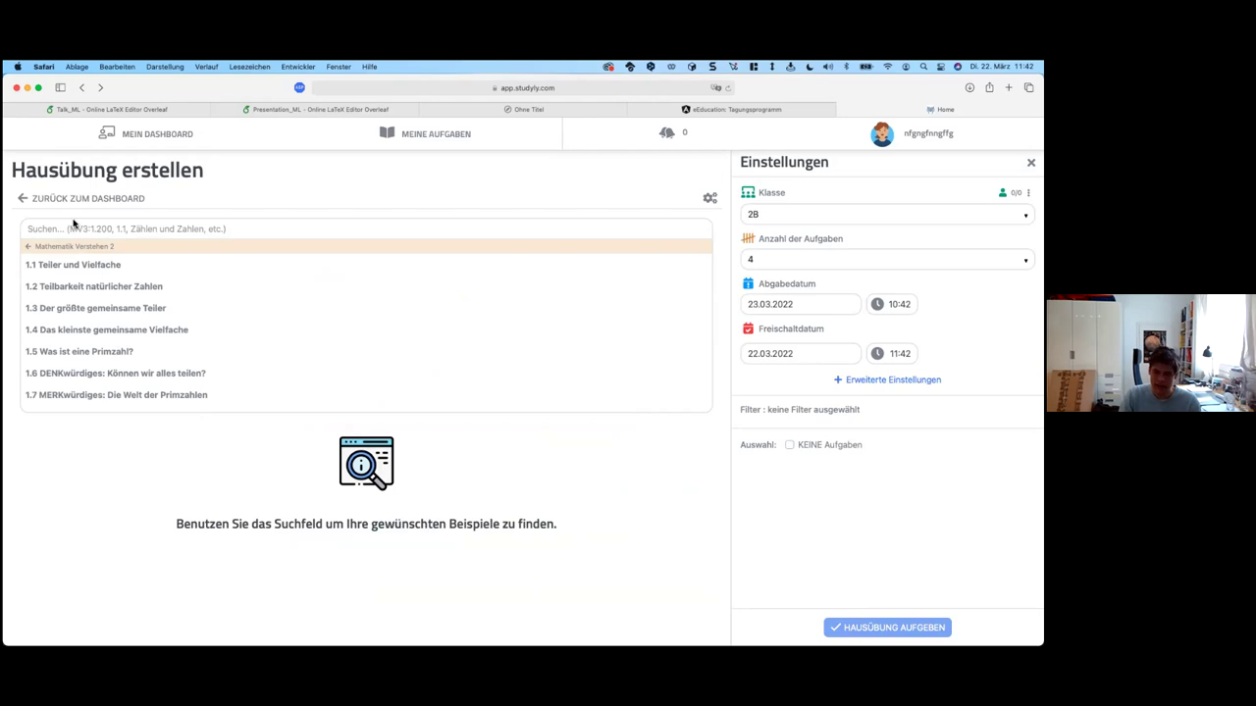
type("1.10")
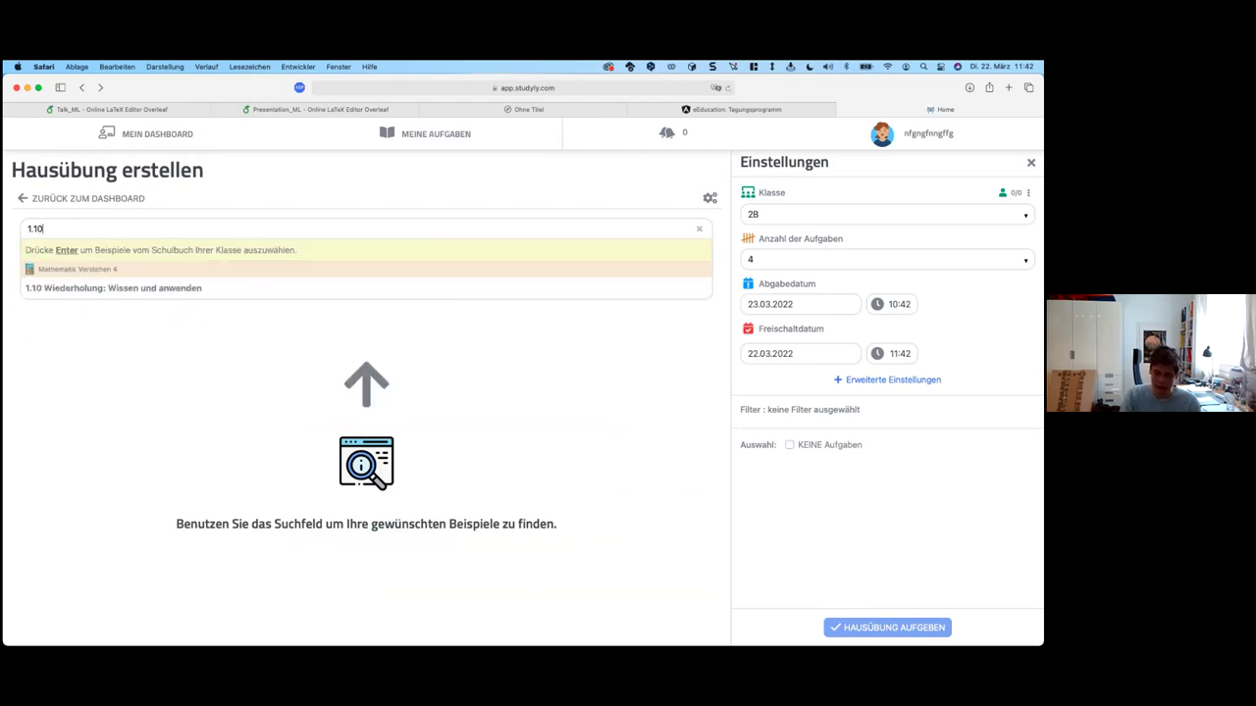
type("-1.30")
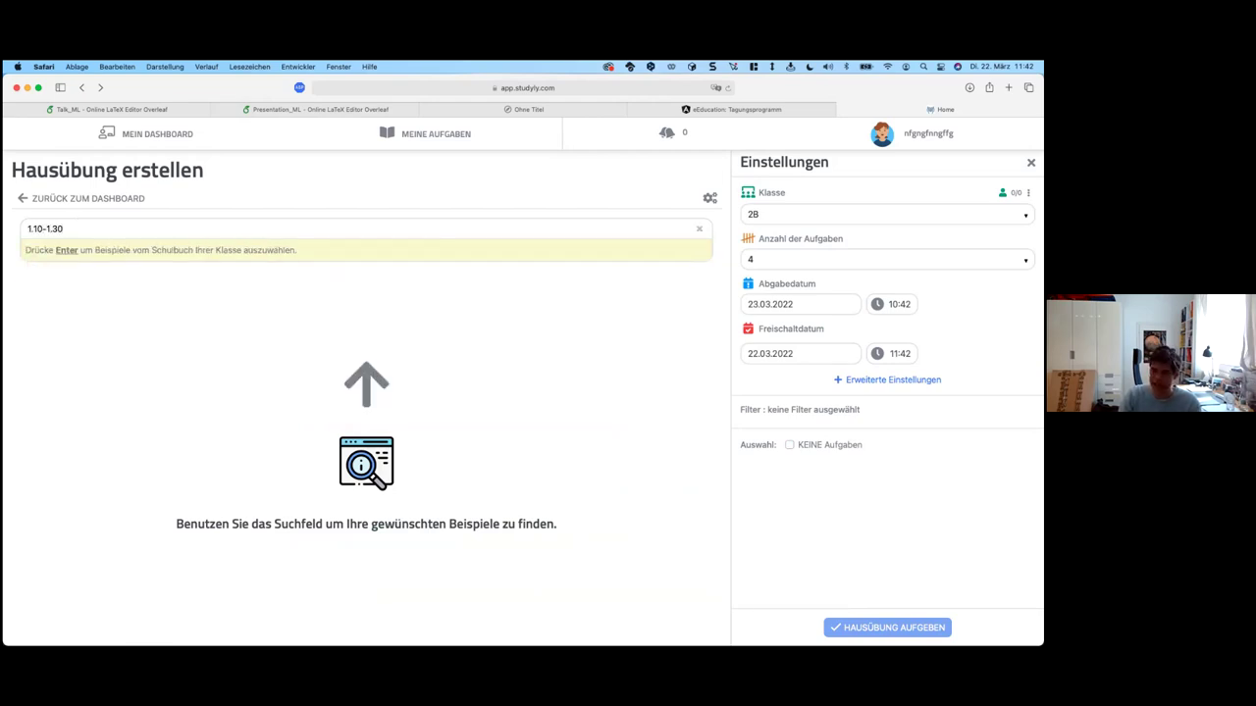
key("Return")
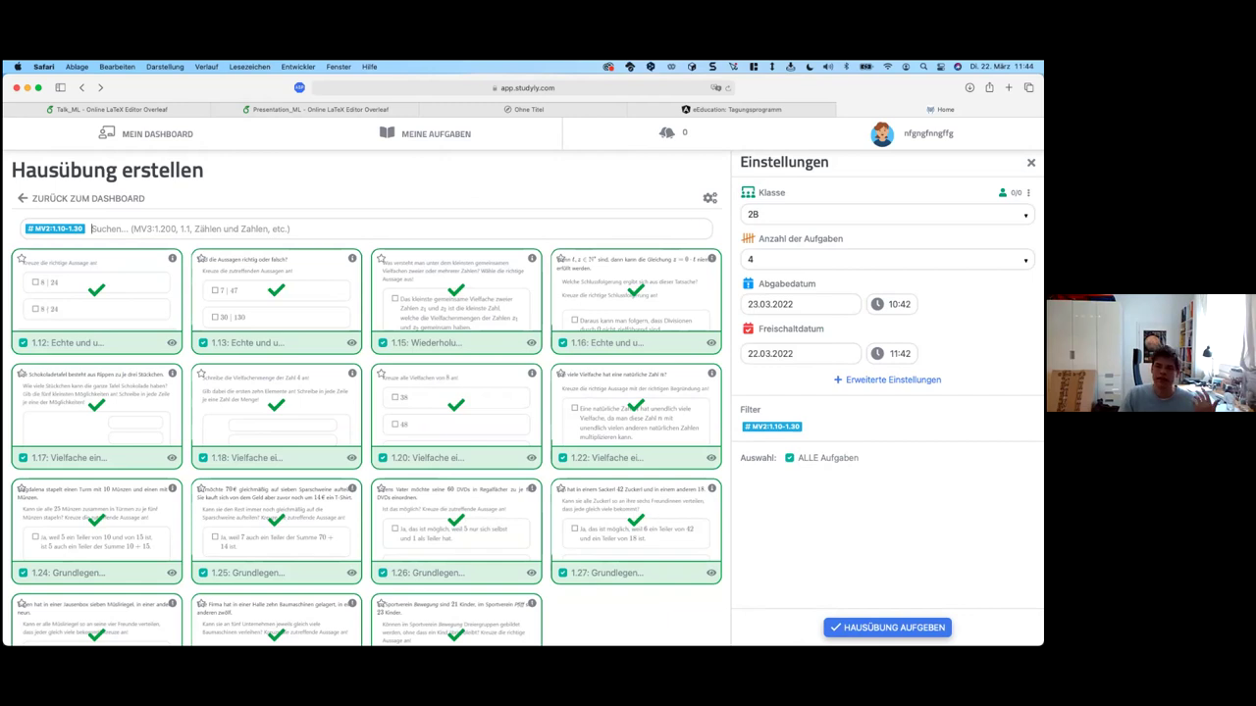
Step: Assign the homework to class 2B and switch to the test student's view
left_click(887, 627)
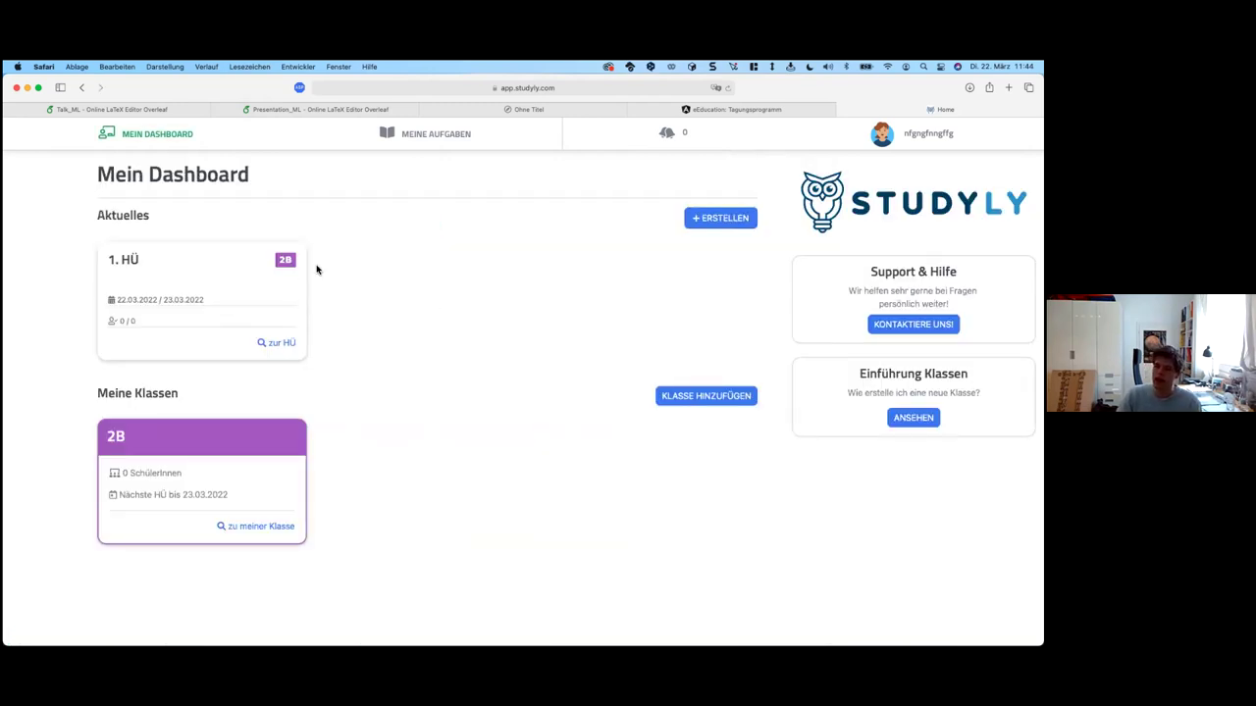
left_click(286, 260)
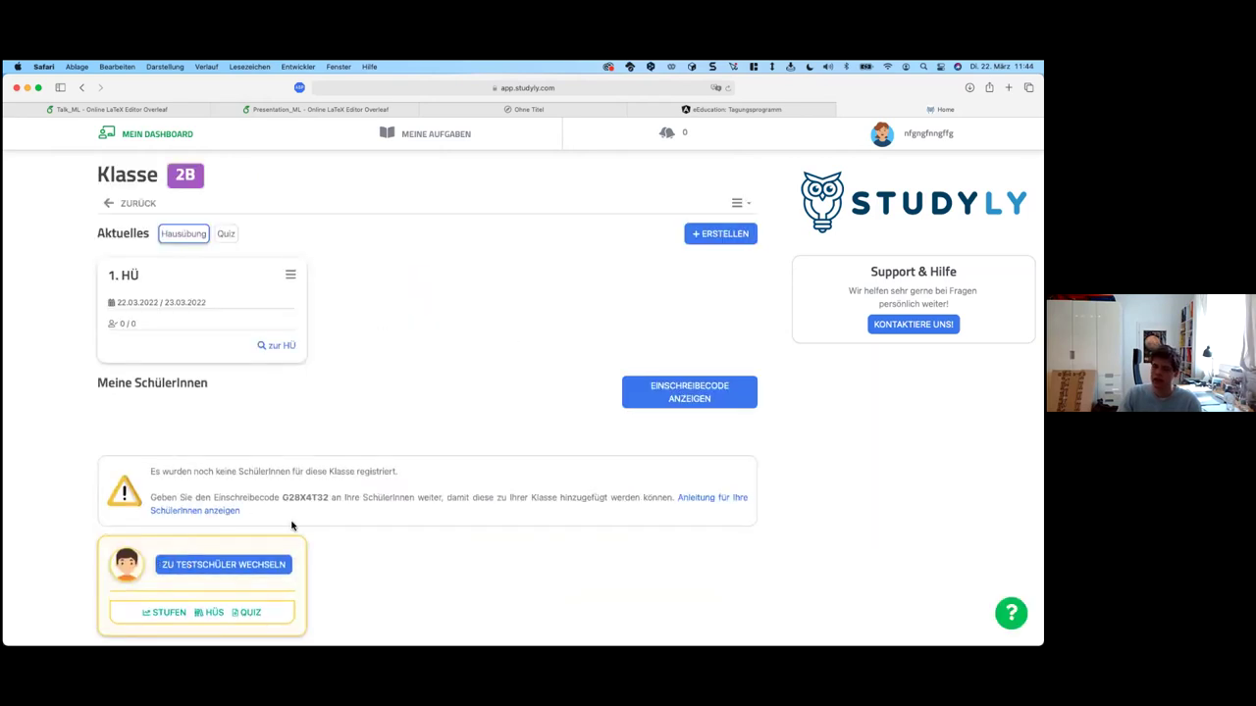
left_click(253, 565)
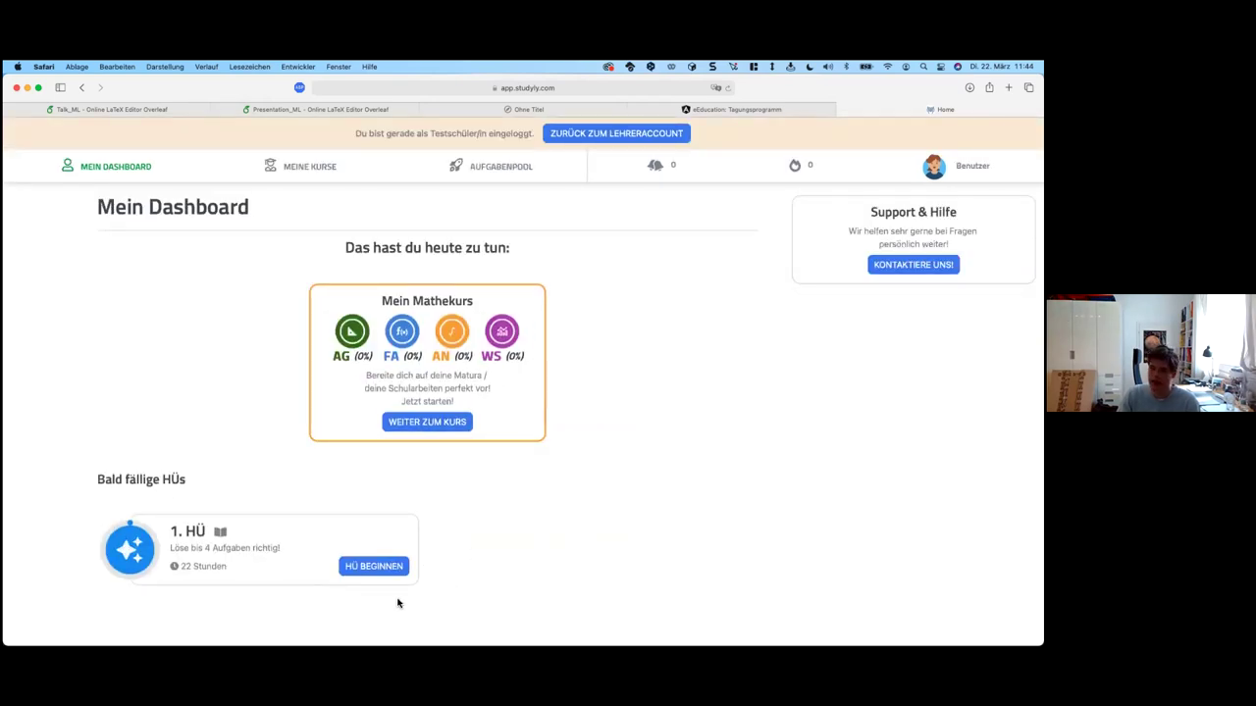
Step: Begin 1. HÜ, tick the division-by-0 and multiplication-with-0 answers, and check them
left_click(375, 571)
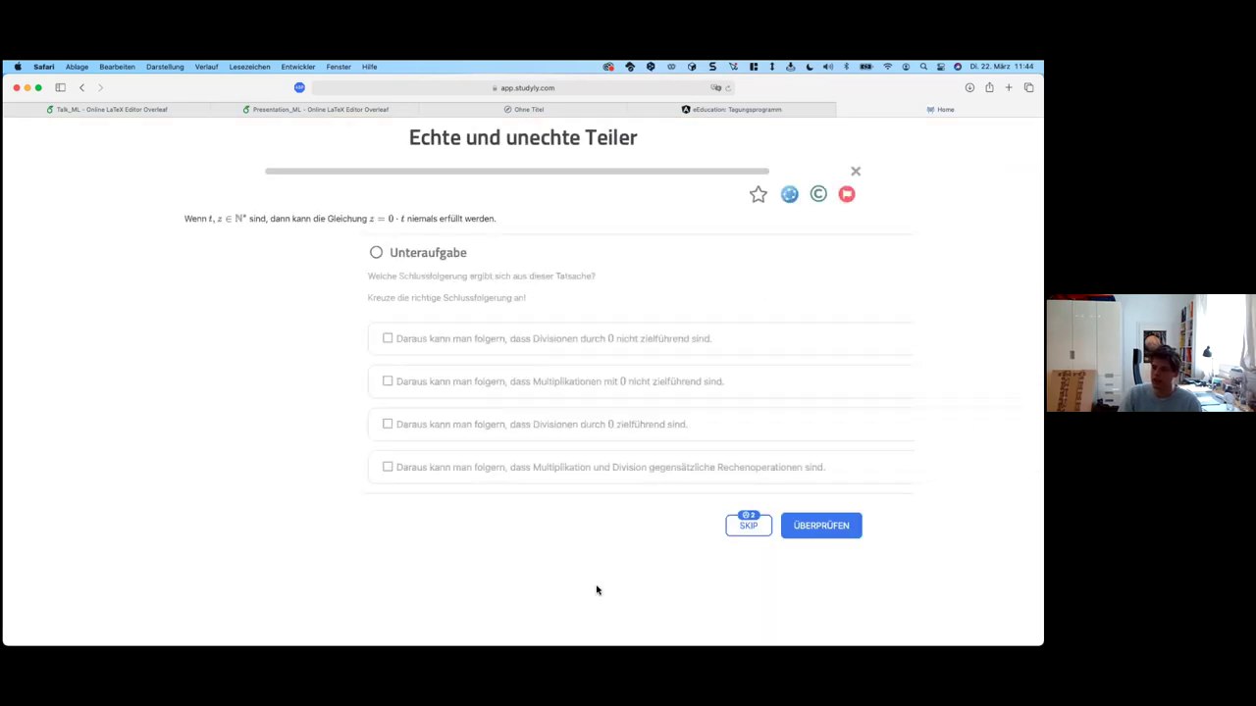
left_click(323, 386)
left_click(324, 342)
left_click(795, 527)
scroll(530, 459, "down", 3)
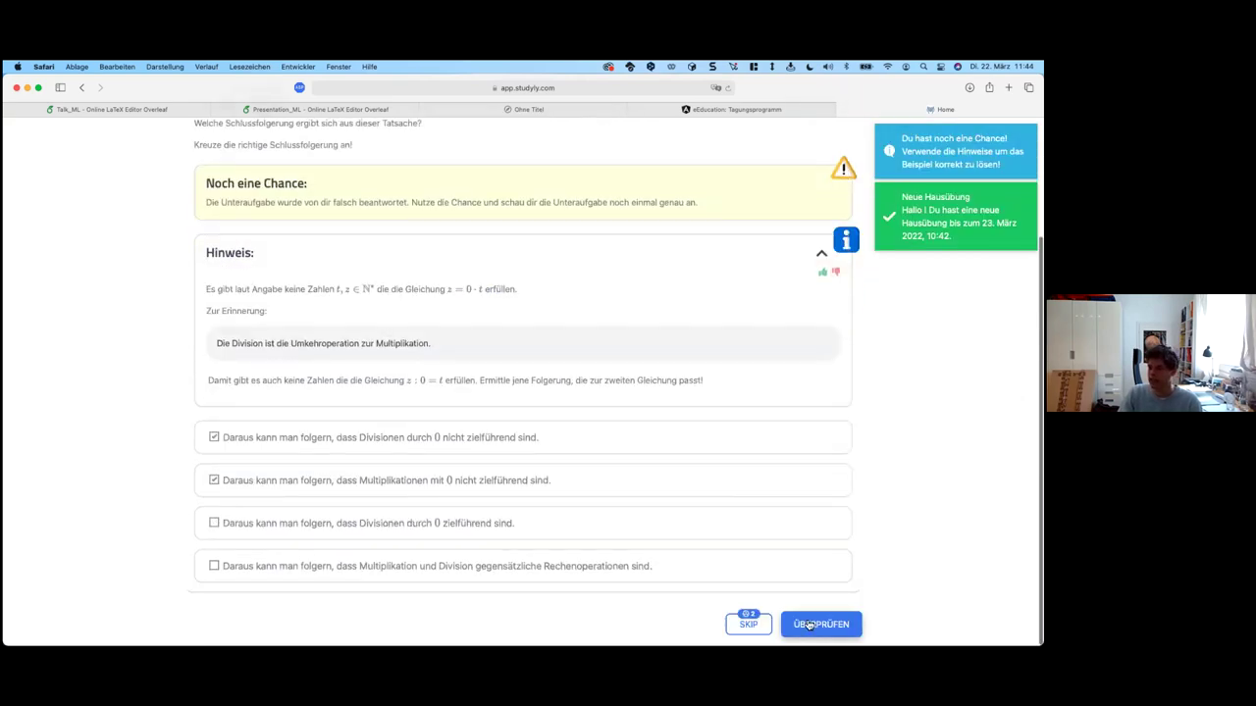
left_click(814, 624)
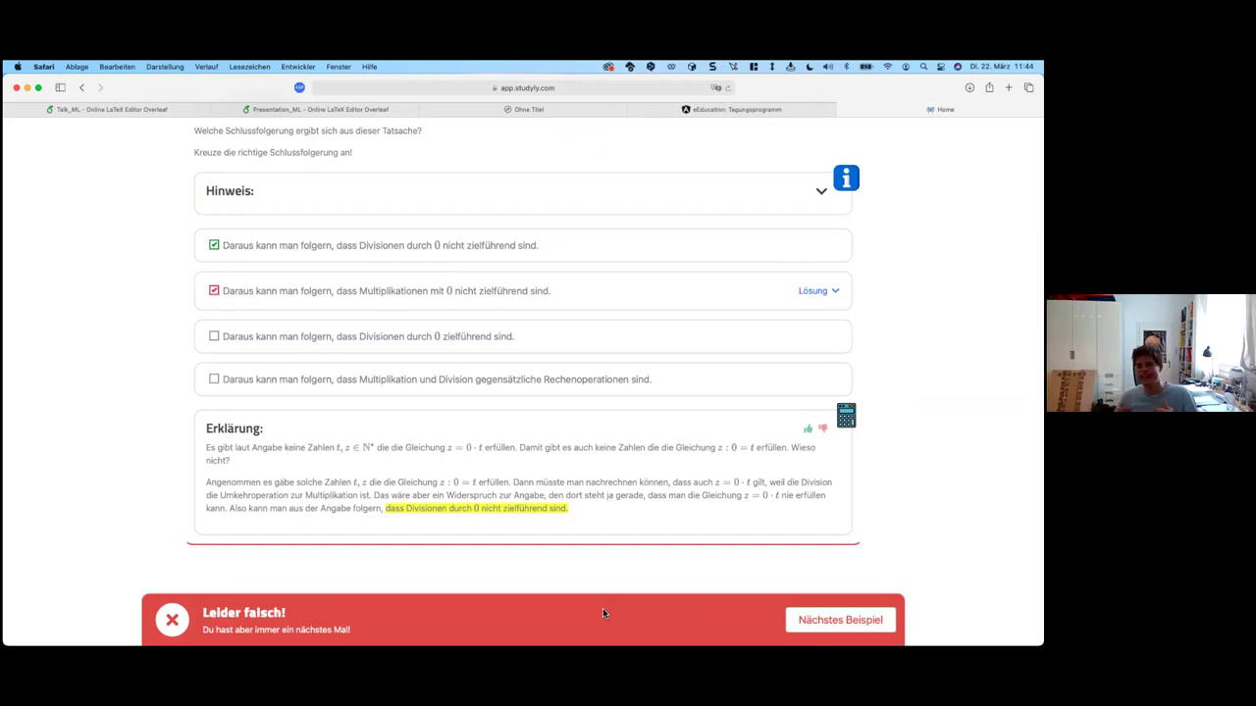
left_click(829, 620)
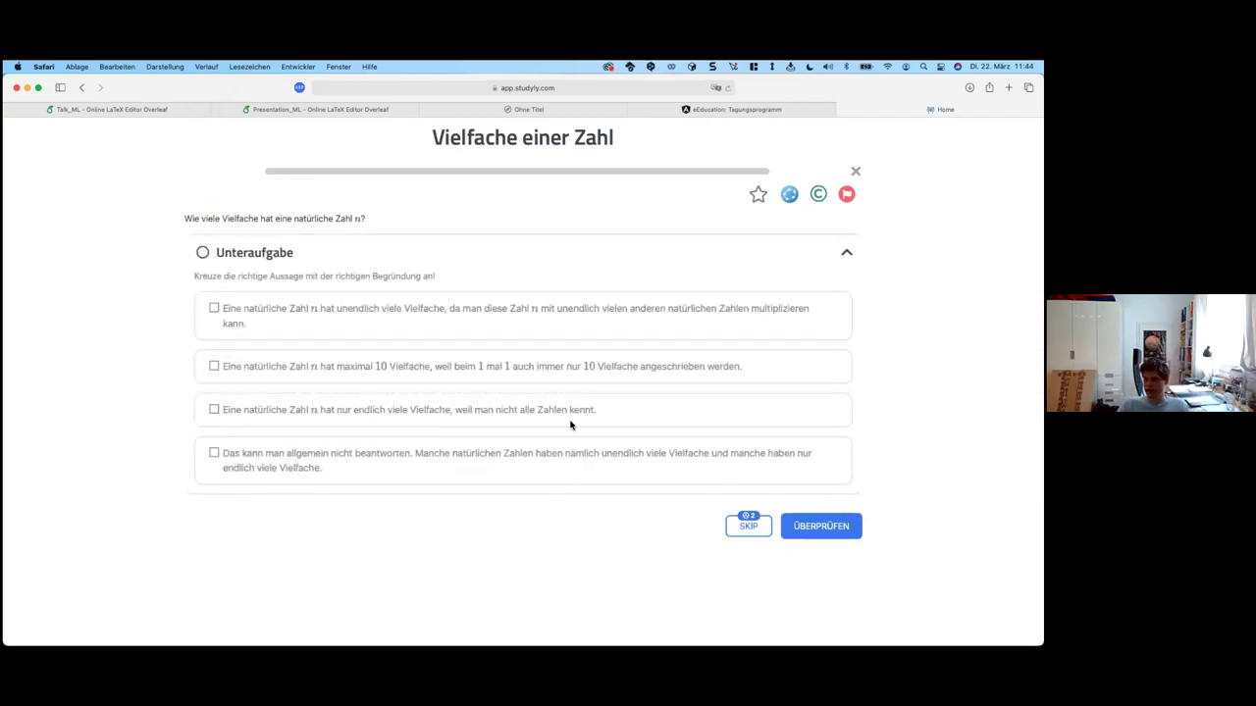
Step: Check the Vielfache einer Zahl answer twice and finish the exercise
left_click(785, 525)
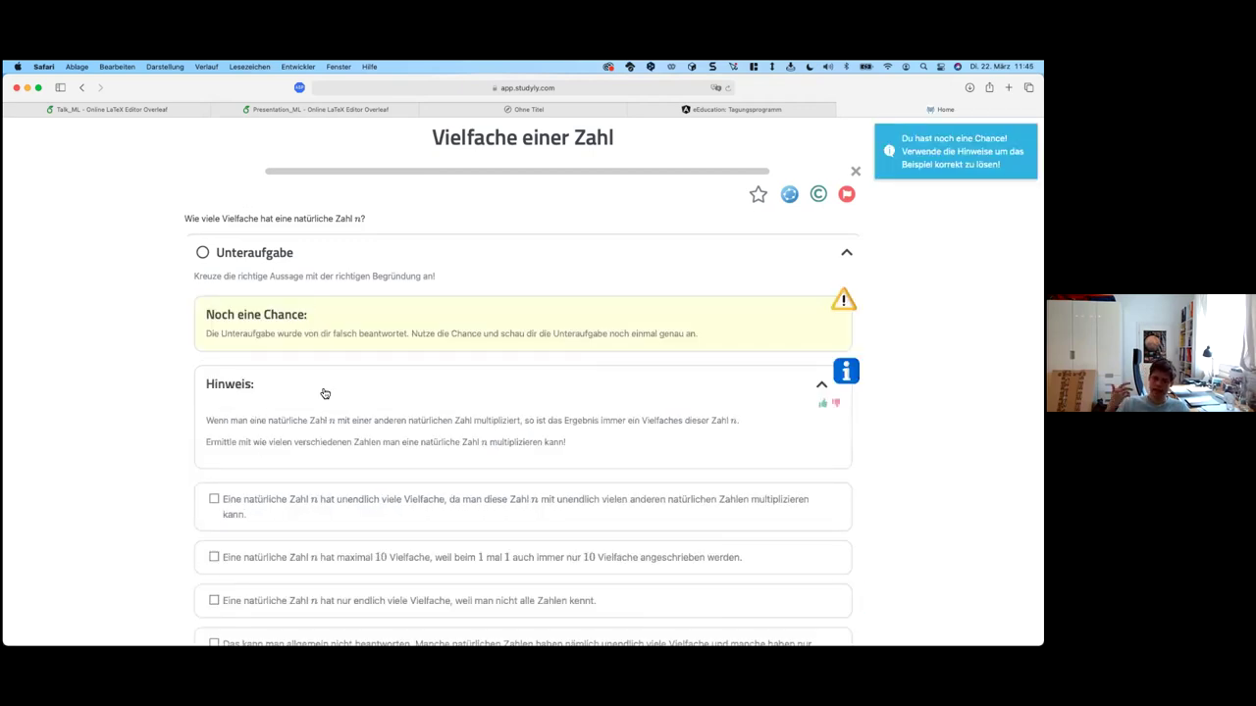
scroll(457, 384, "down", 3)
left_click(834, 625)
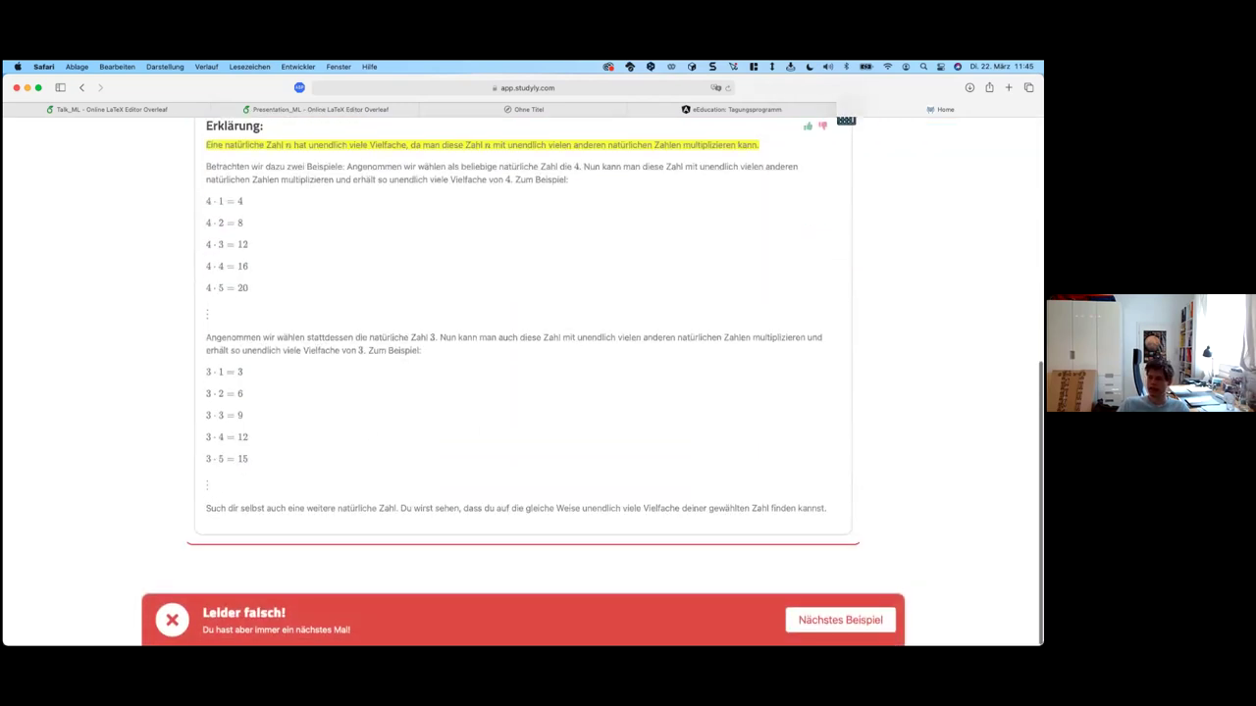
left_click(840, 620)
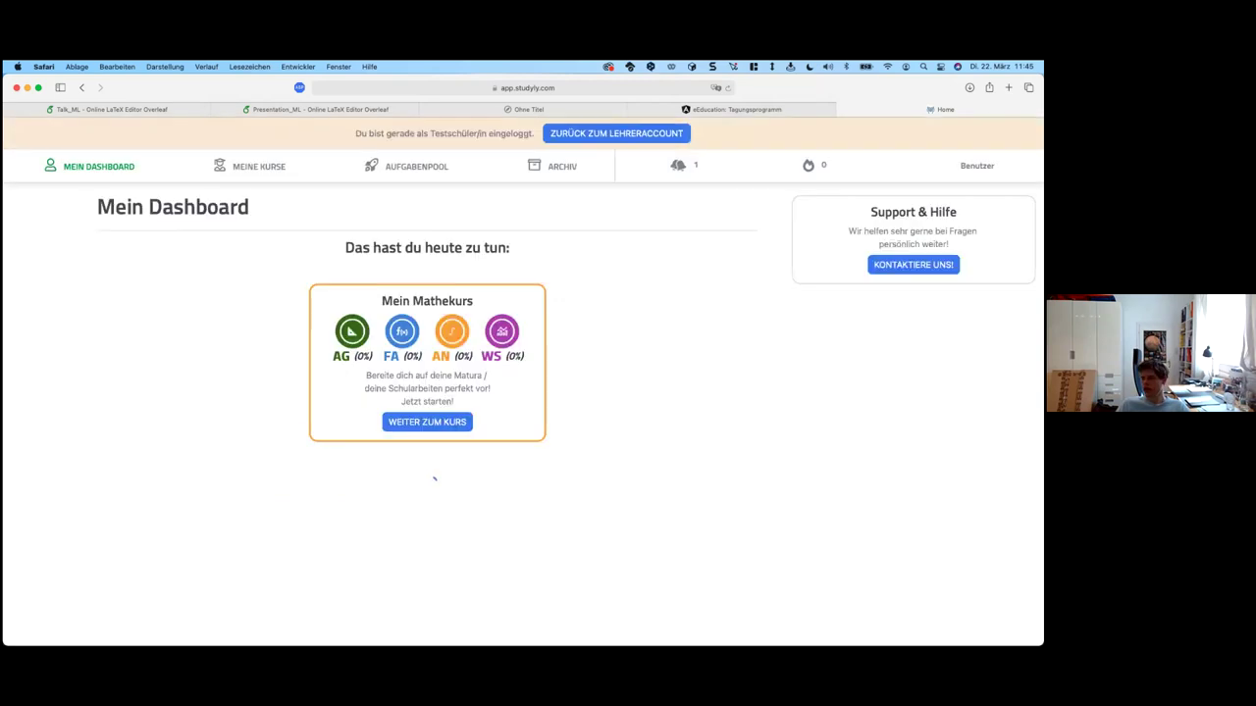
Step: Return to the teacher account and start a new class named 7B
left_click(602, 132)
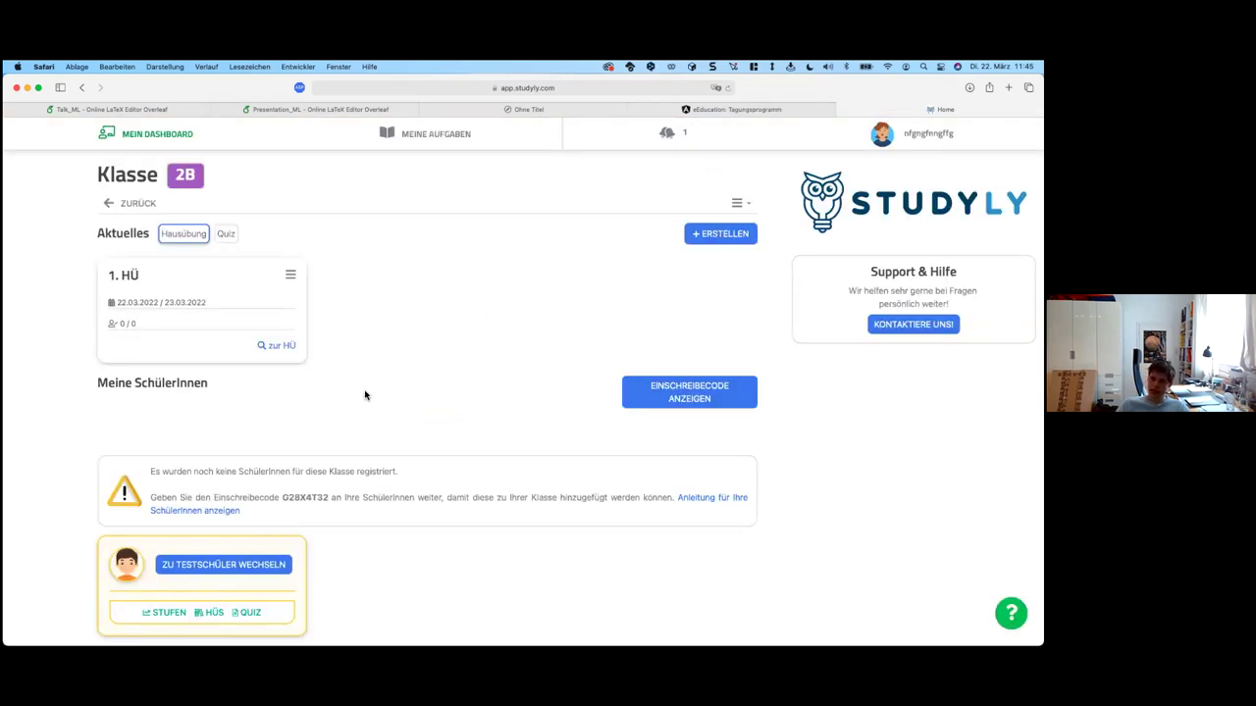
left_click(174, 153)
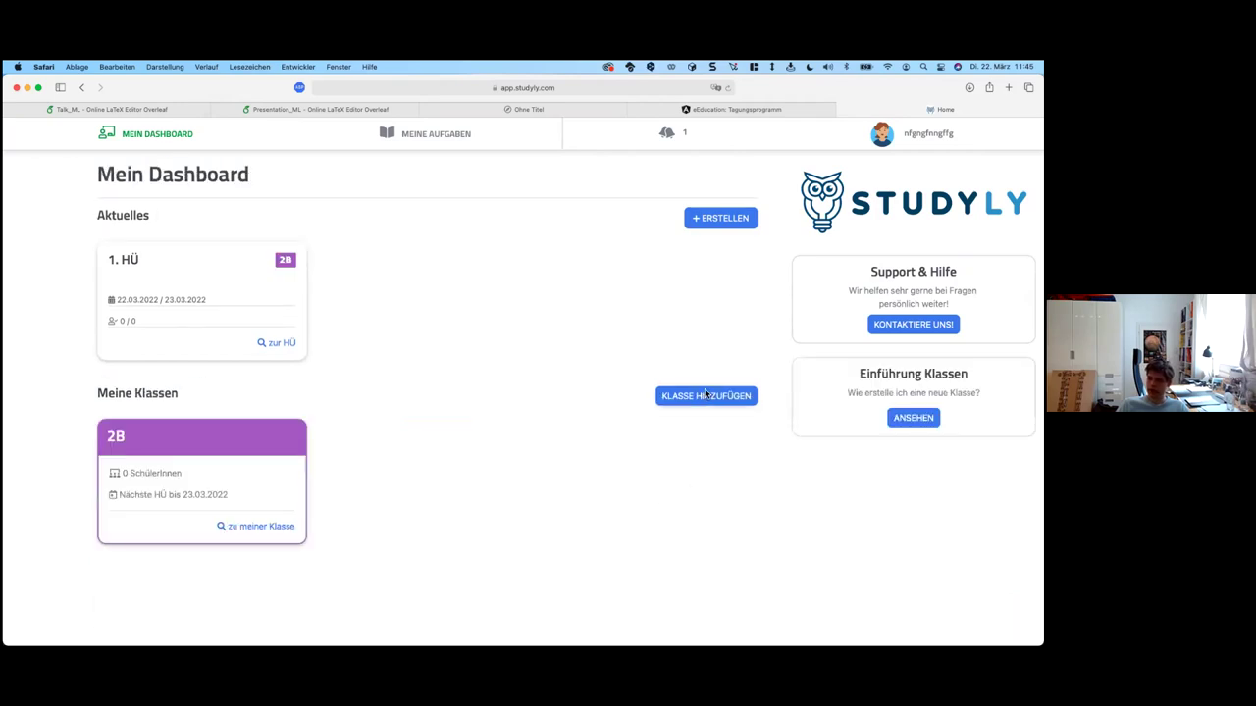
left_click(705, 395)
type("7B")
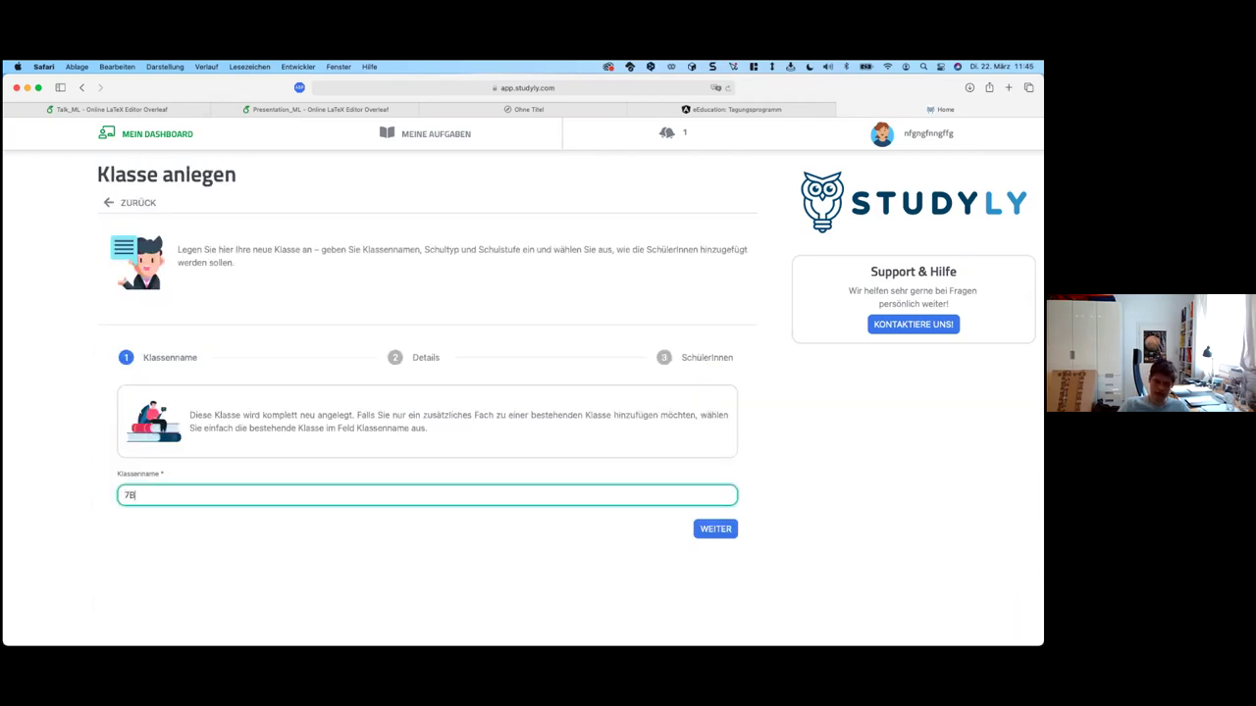
key("Return")
Step: Set class 7B to AHS Oberstufe, 11. Schulstufe (7. Klasse), with 24 students, and create it
left_click(169, 456)
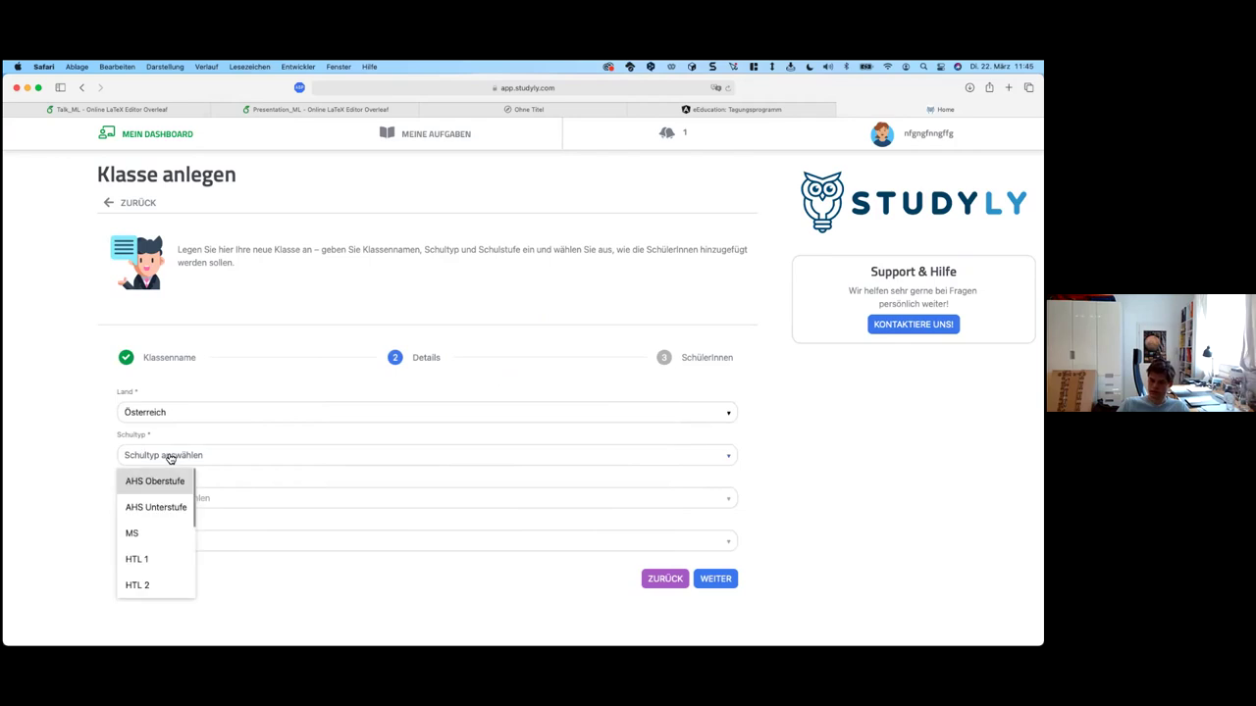
left_click(157, 481)
left_click(169, 498)
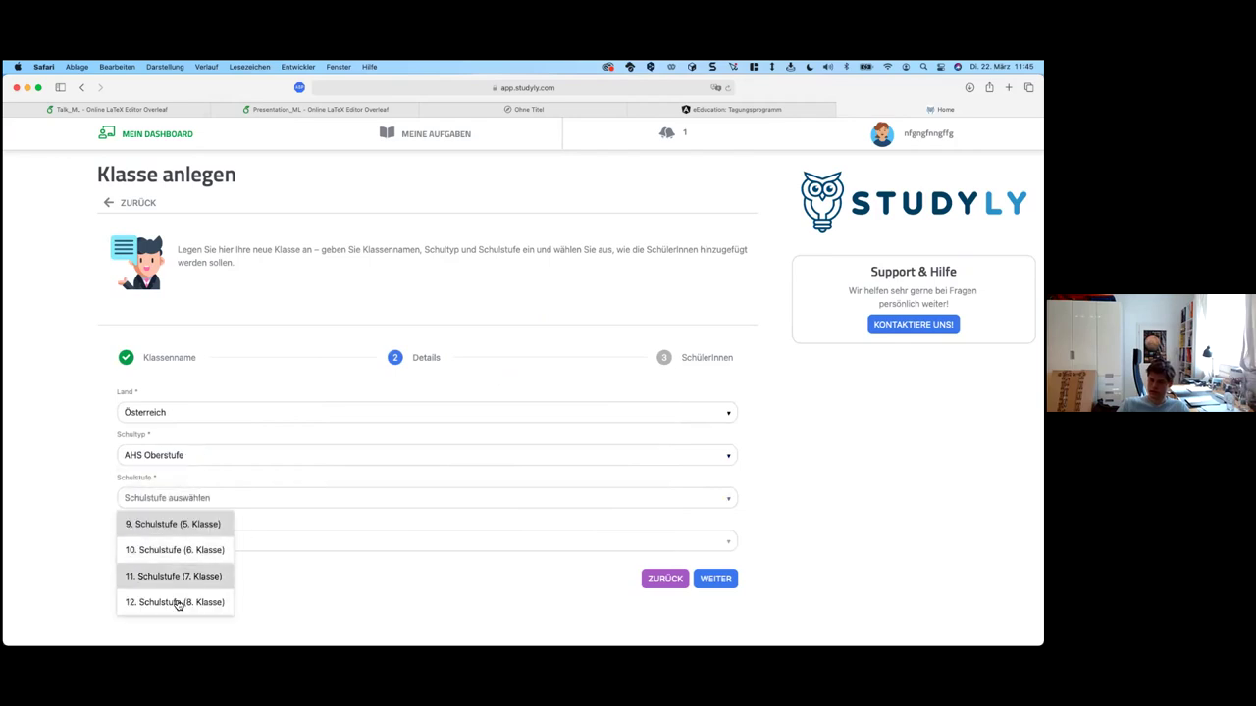
left_click(186, 577)
left_click(714, 579)
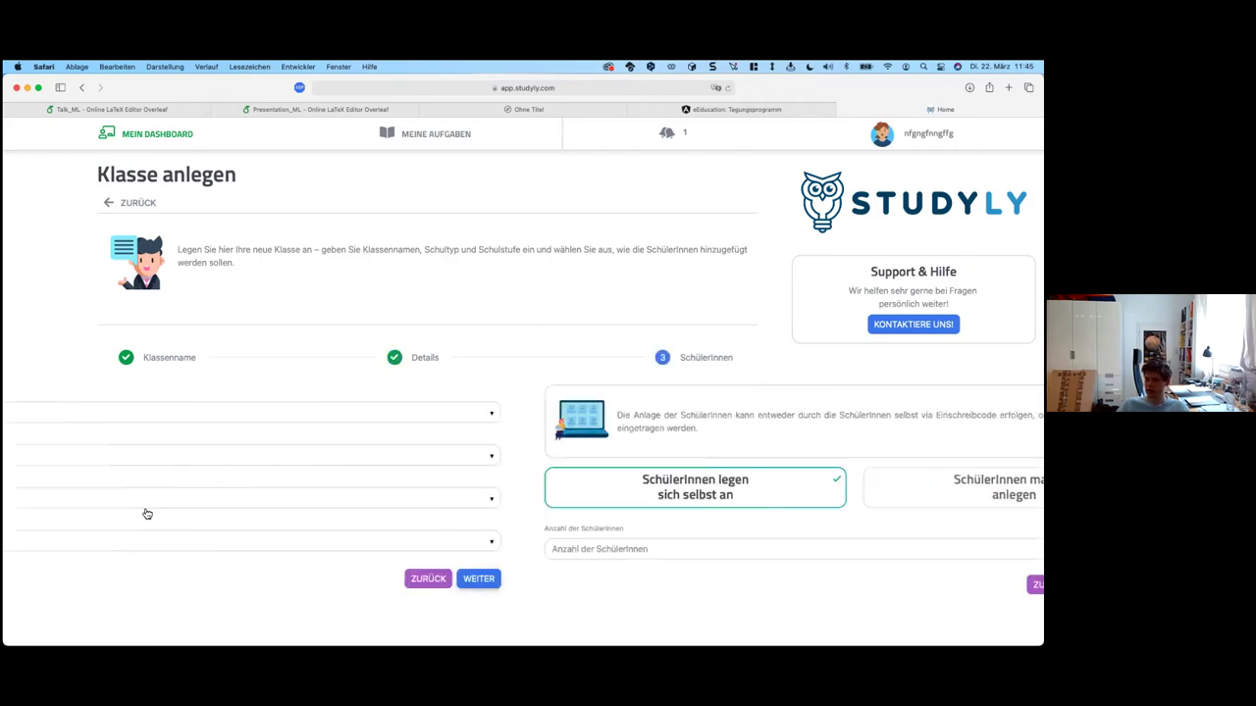
left_click(288, 544)
type("24")
left_click(706, 589)
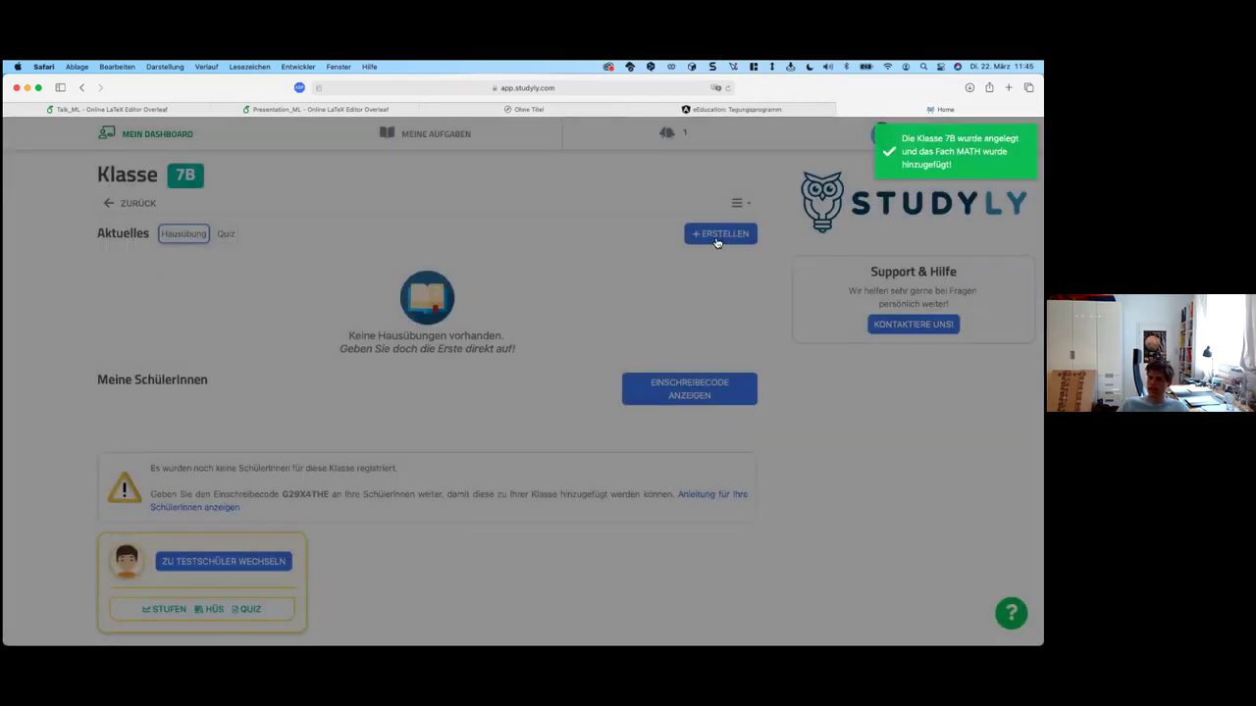
left_click(718, 236)
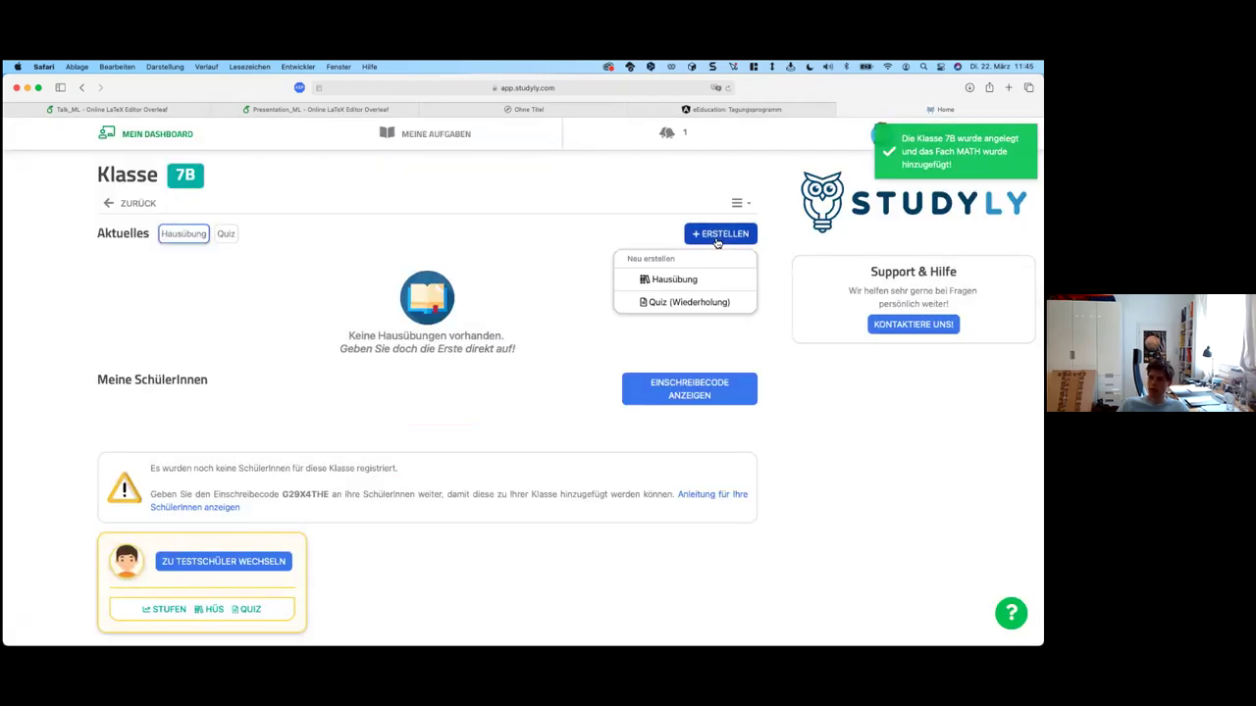
Step: Start a 7B homework and browse the topic areas to reach the past Matura exercises
left_click(704, 281)
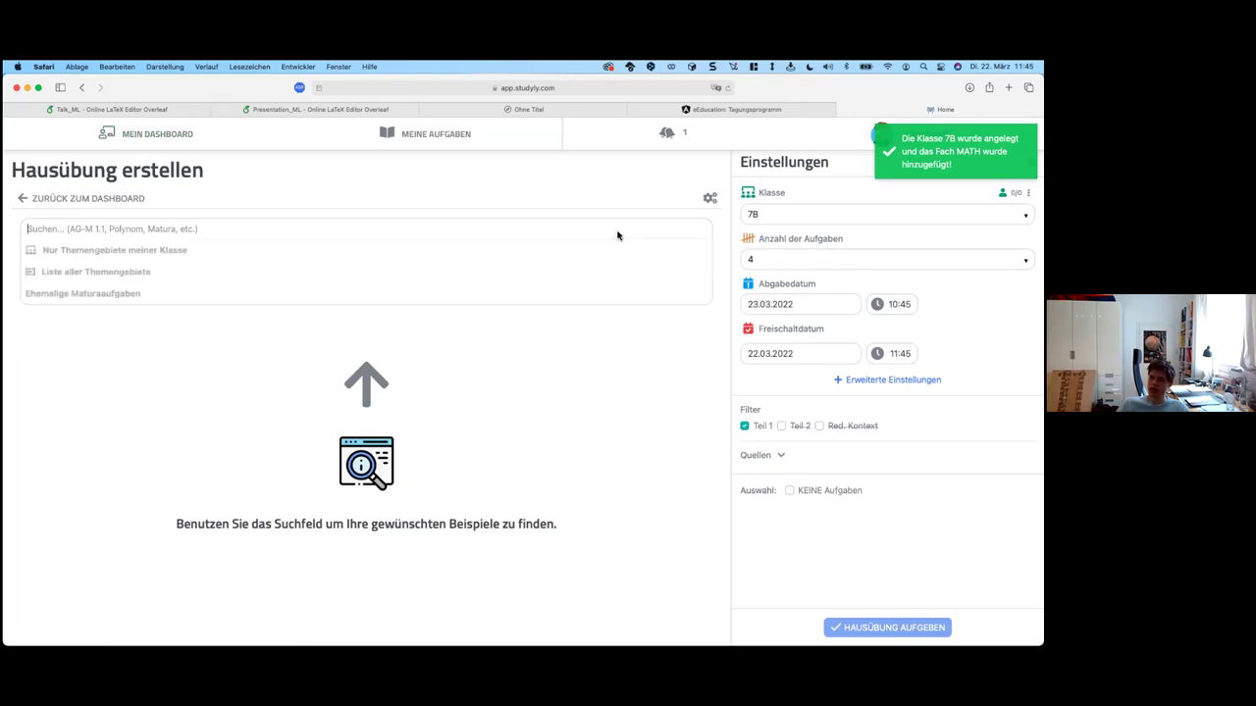
left_click(552, 293)
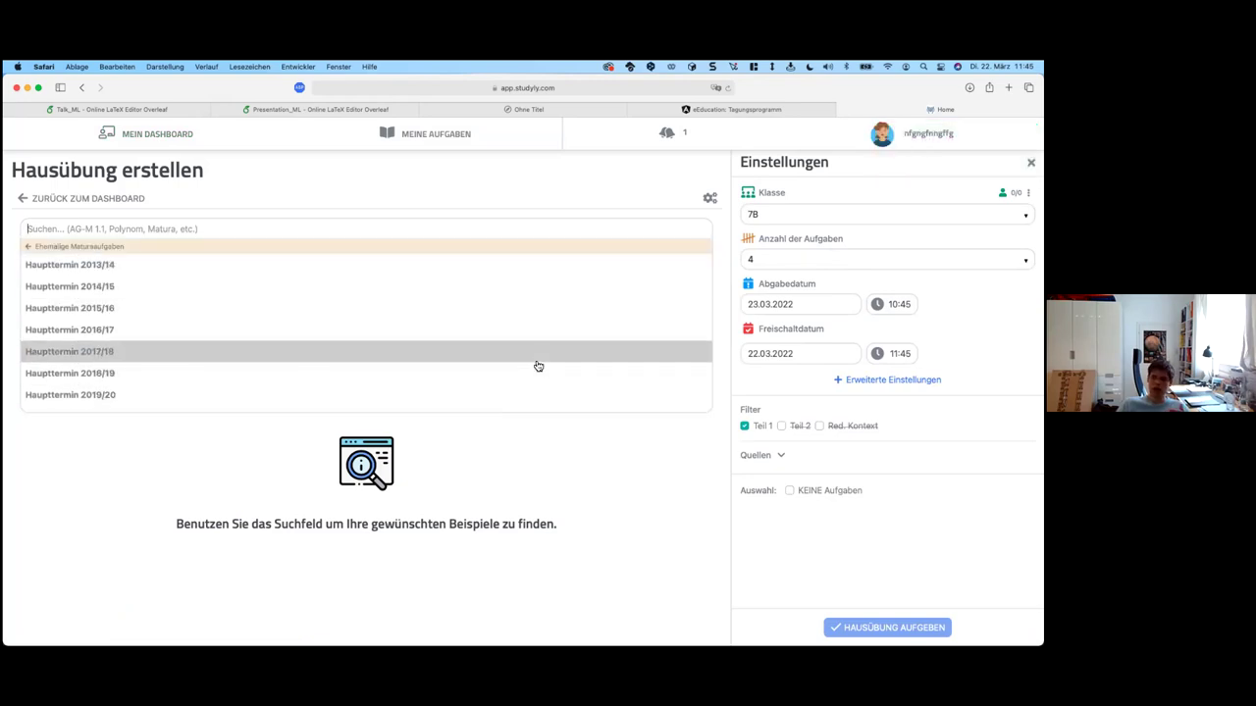
left_click(44, 252)
left_click(179, 271)
scroll(228, 367, "down", 15)
scroll(226, 361, "down", 12)
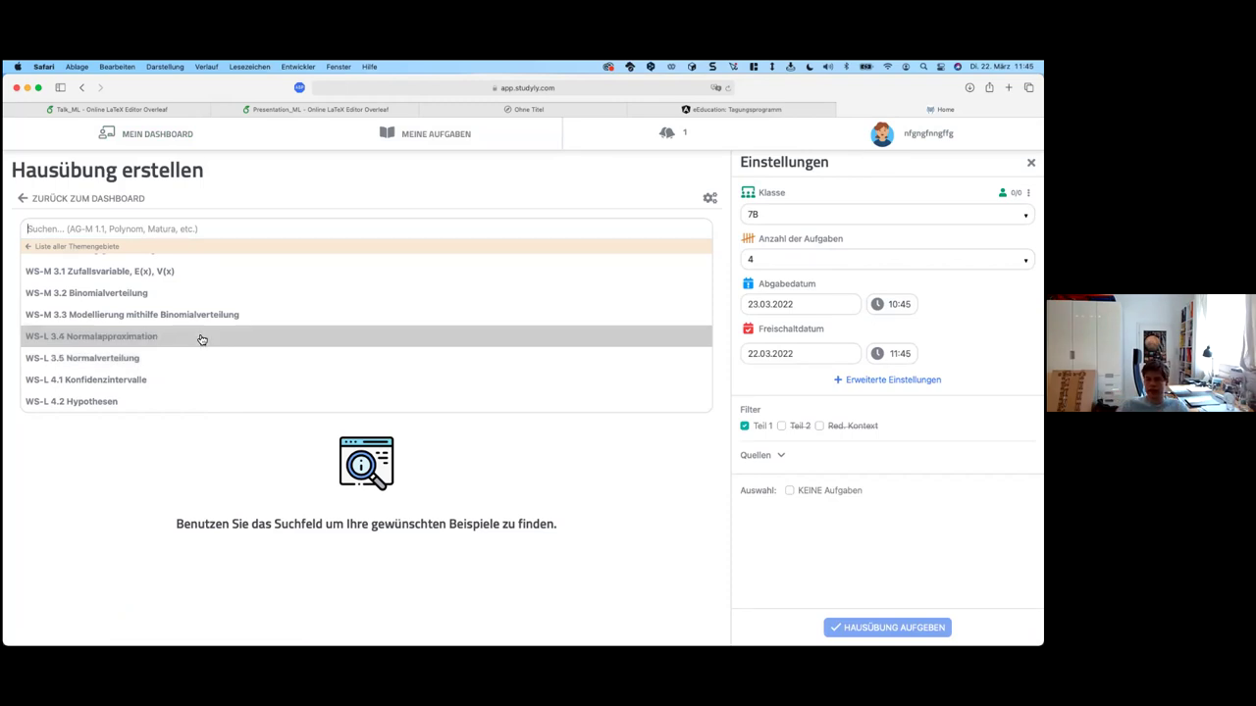
left_click(84, 246)
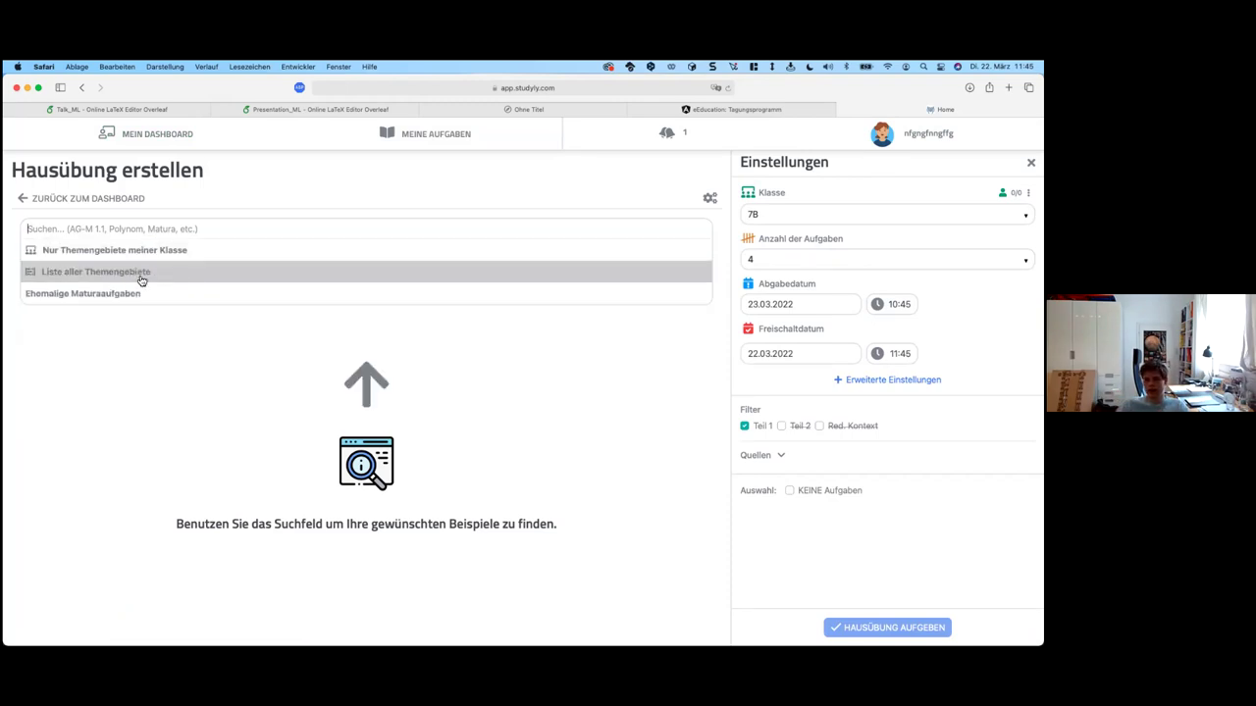
left_click(157, 276)
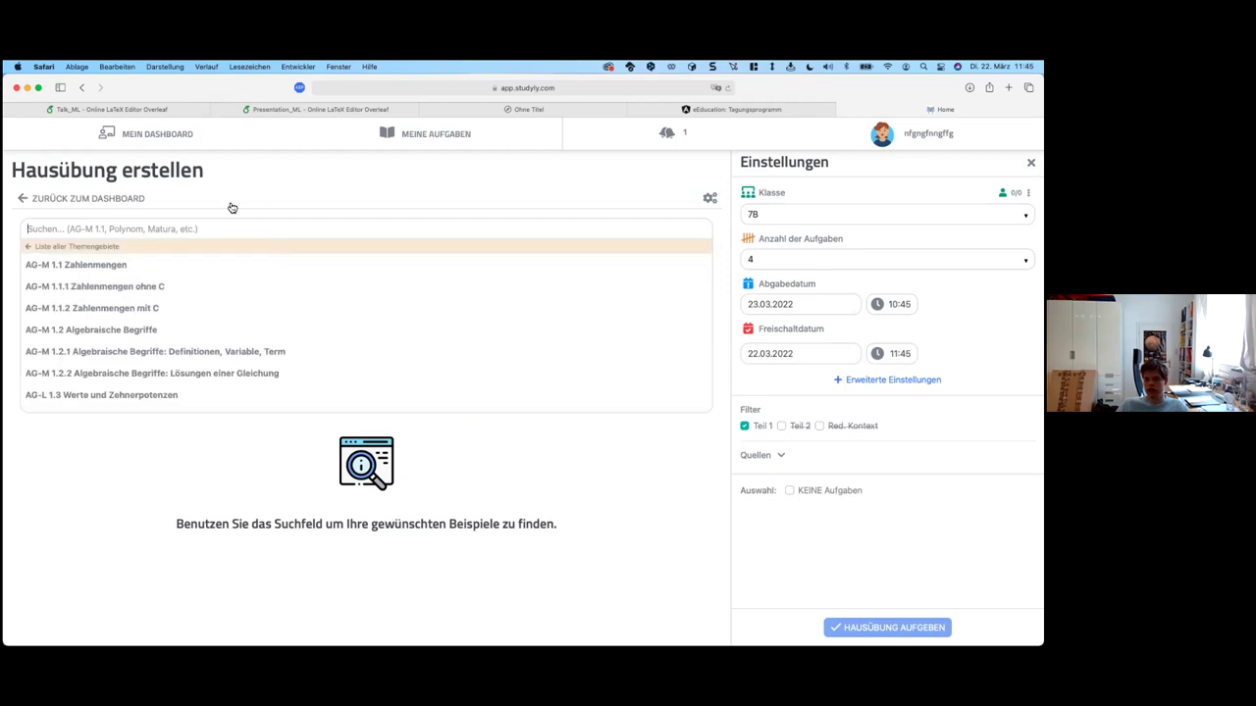
left_click(108, 246)
left_click(149, 287)
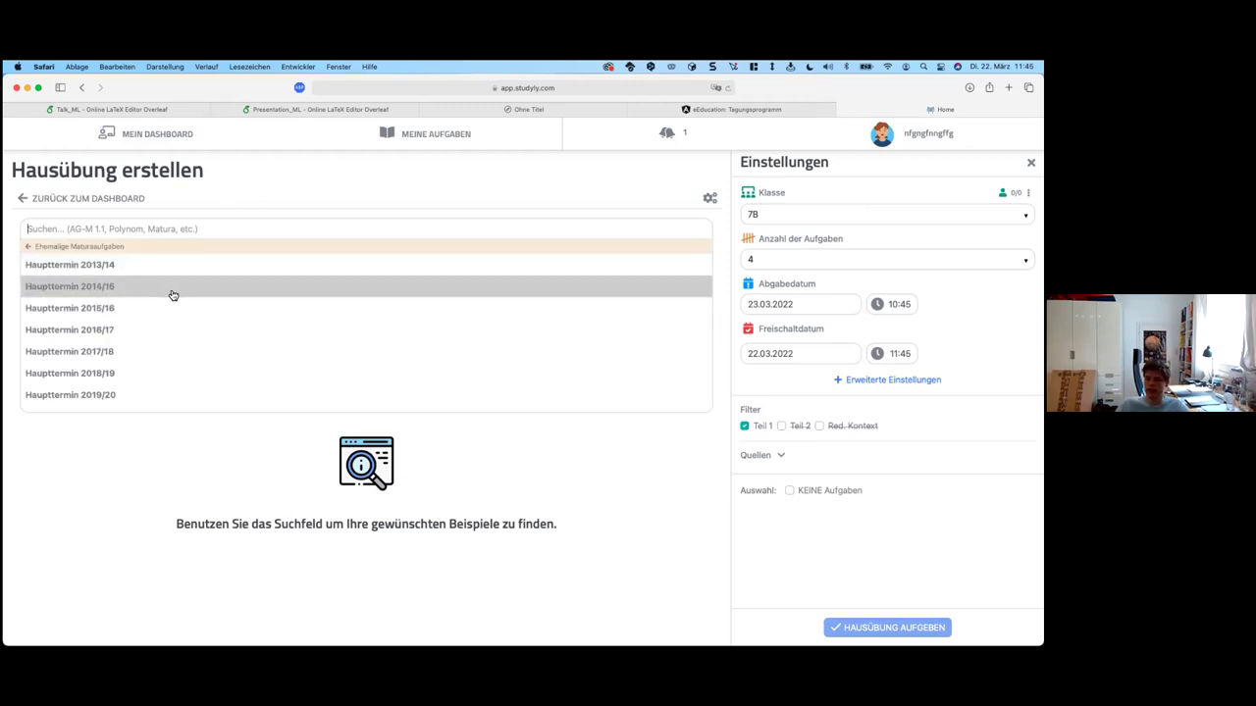
Step: Fill the homework with Haupttermin 2014/15 exercises, preview Kredit, and assign it due 23.03.2022
left_click(169, 296)
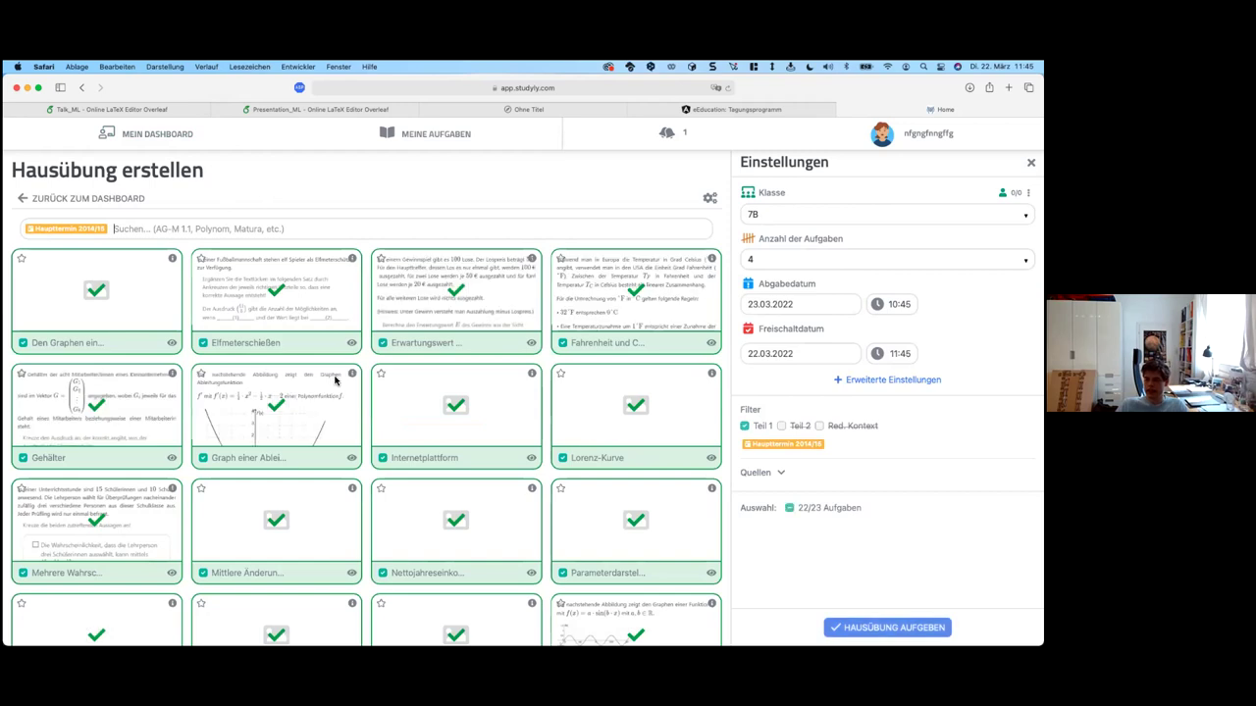
scroll(165, 557, "down", 1)
scroll(165, 557, "down", 3)
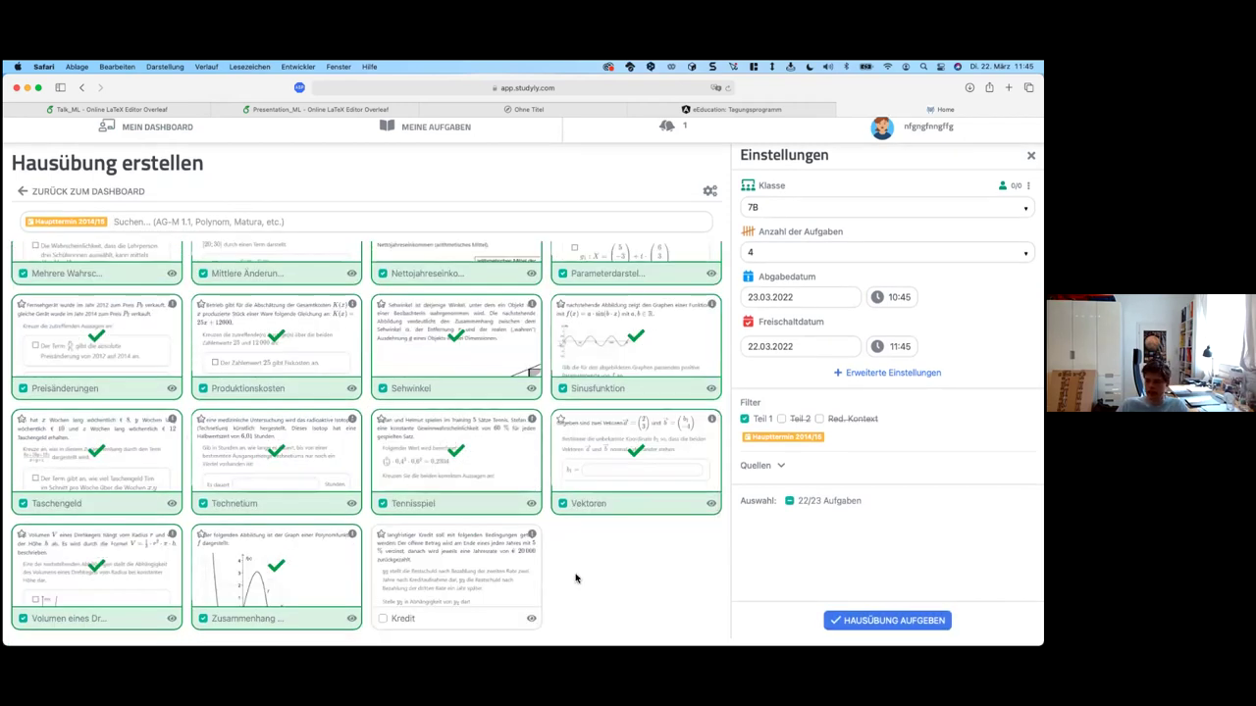
left_click(531, 623)
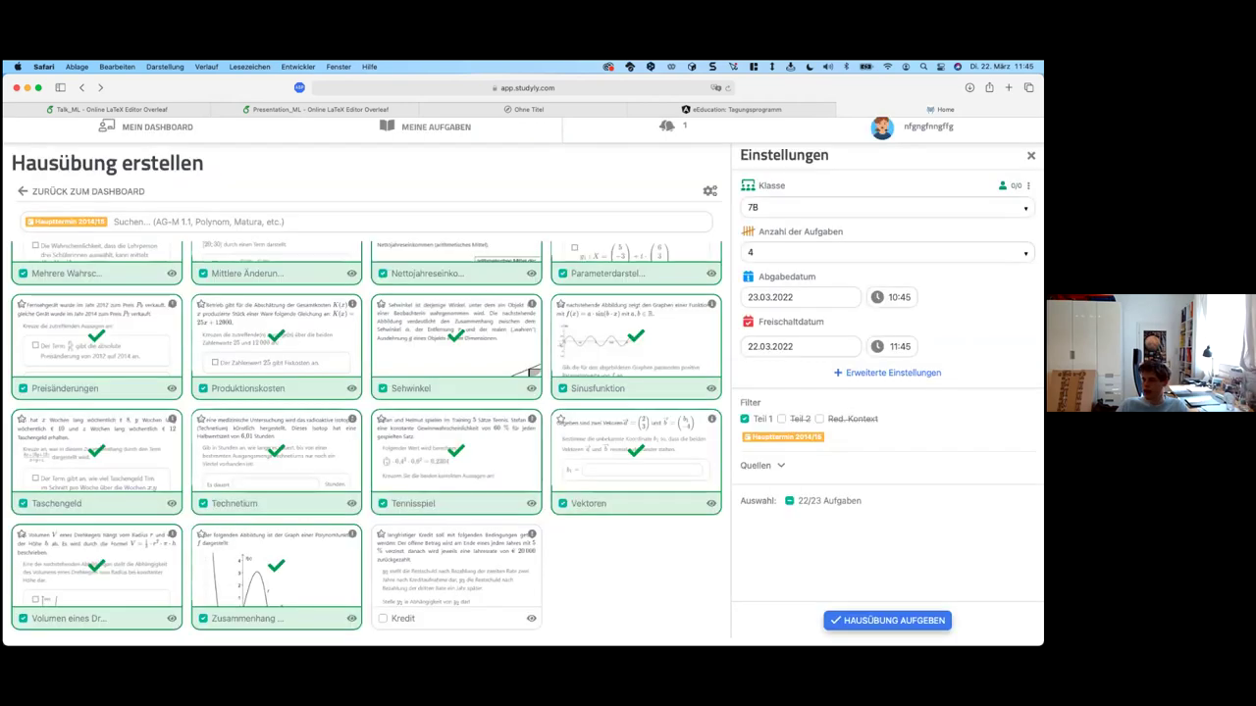
left_click(887, 619)
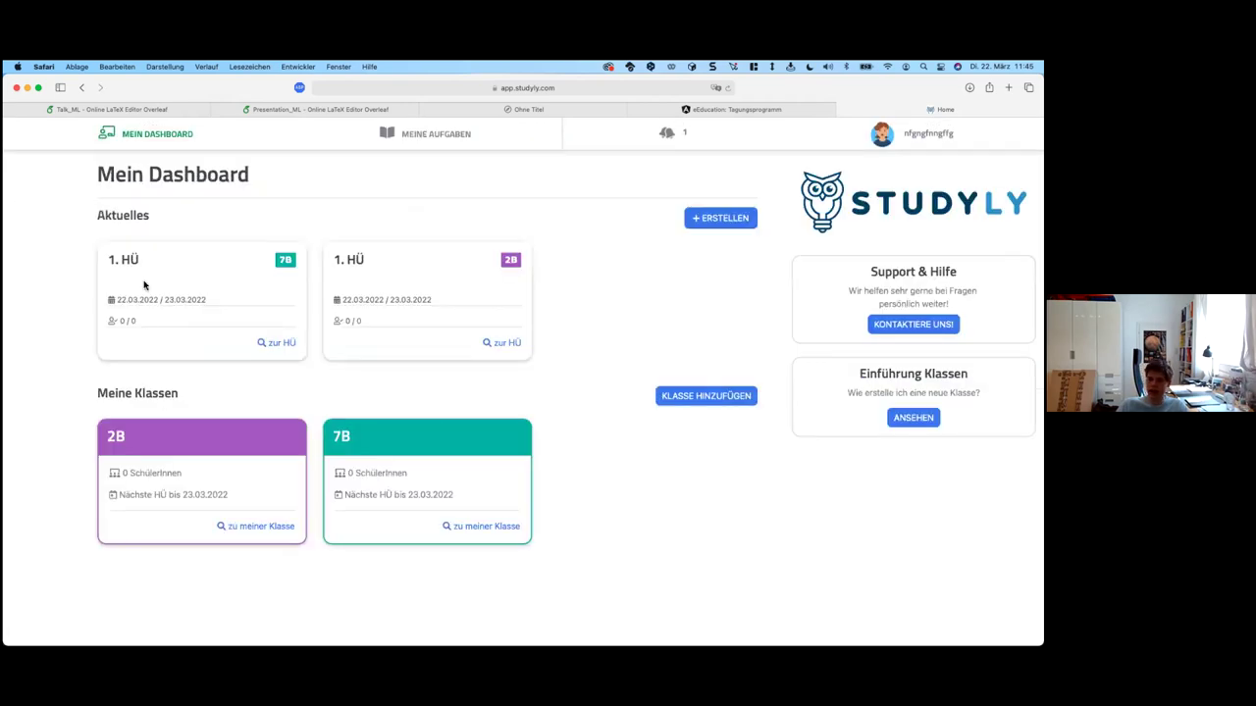
Step: Open class 7B and start its homework in the test student view
left_click(285, 260)
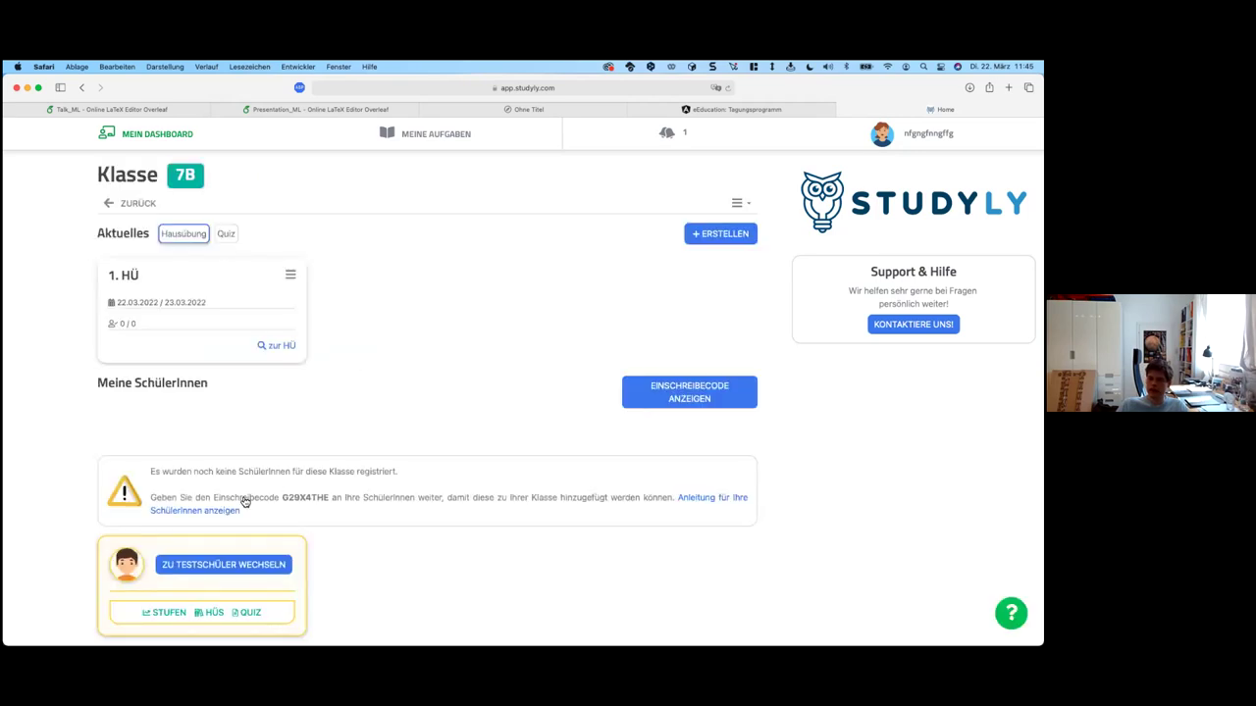
left_click(226, 563)
left_click(373, 567)
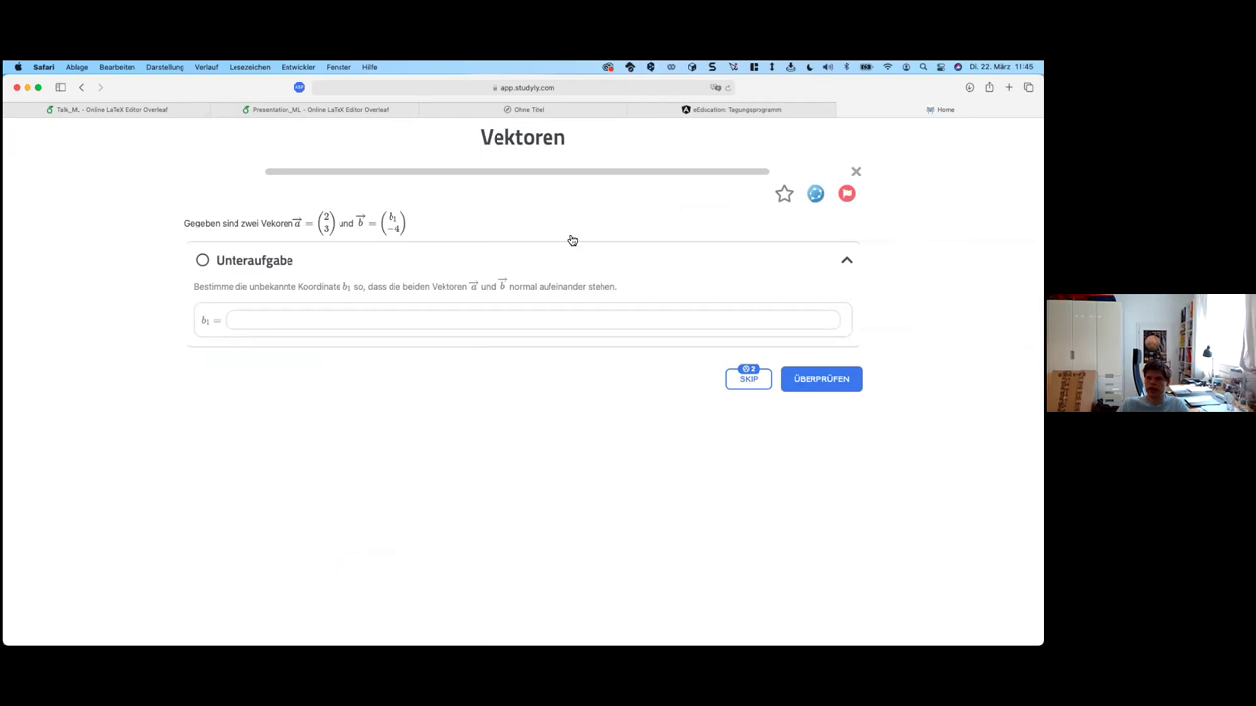
Step: Open and enlarge the GeoGebra calculator and plot the function x²
left_click(815, 193)
left_click_drag(527, 255, 680, 210)
left_click_drag(813, 465, 961, 615)
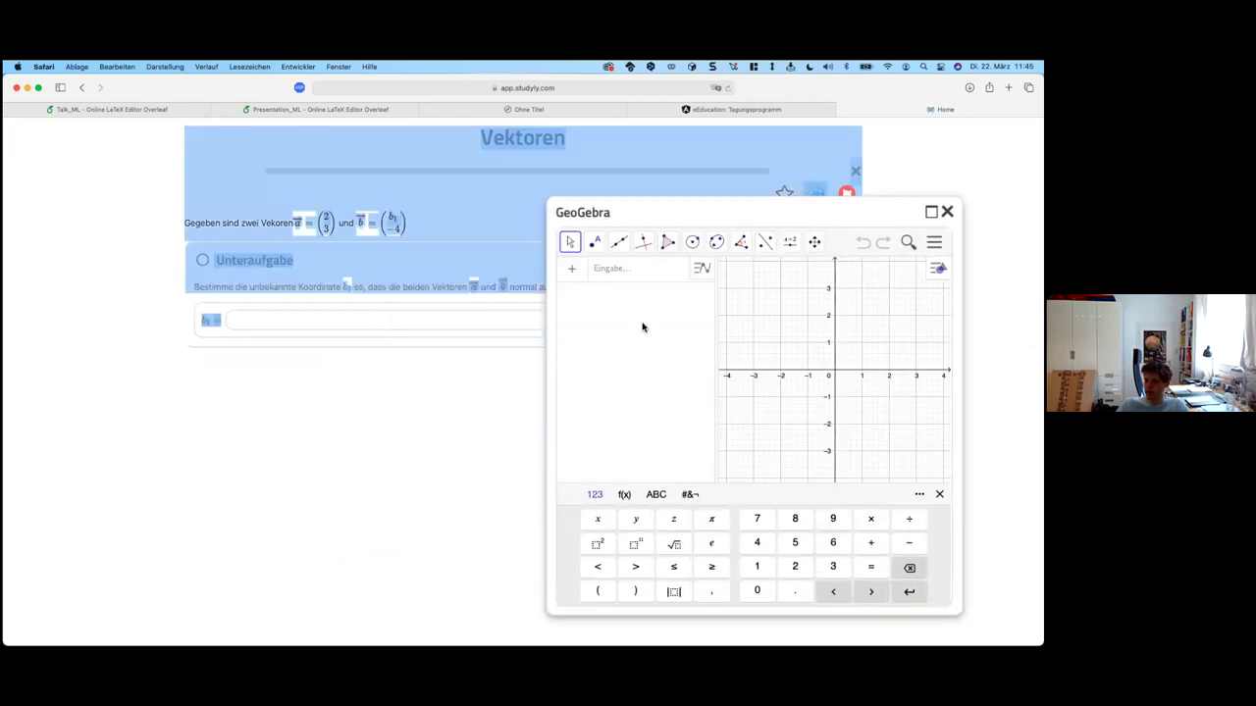
left_click(623, 277)
type("x^2")
key("Return")
left_click(626, 272)
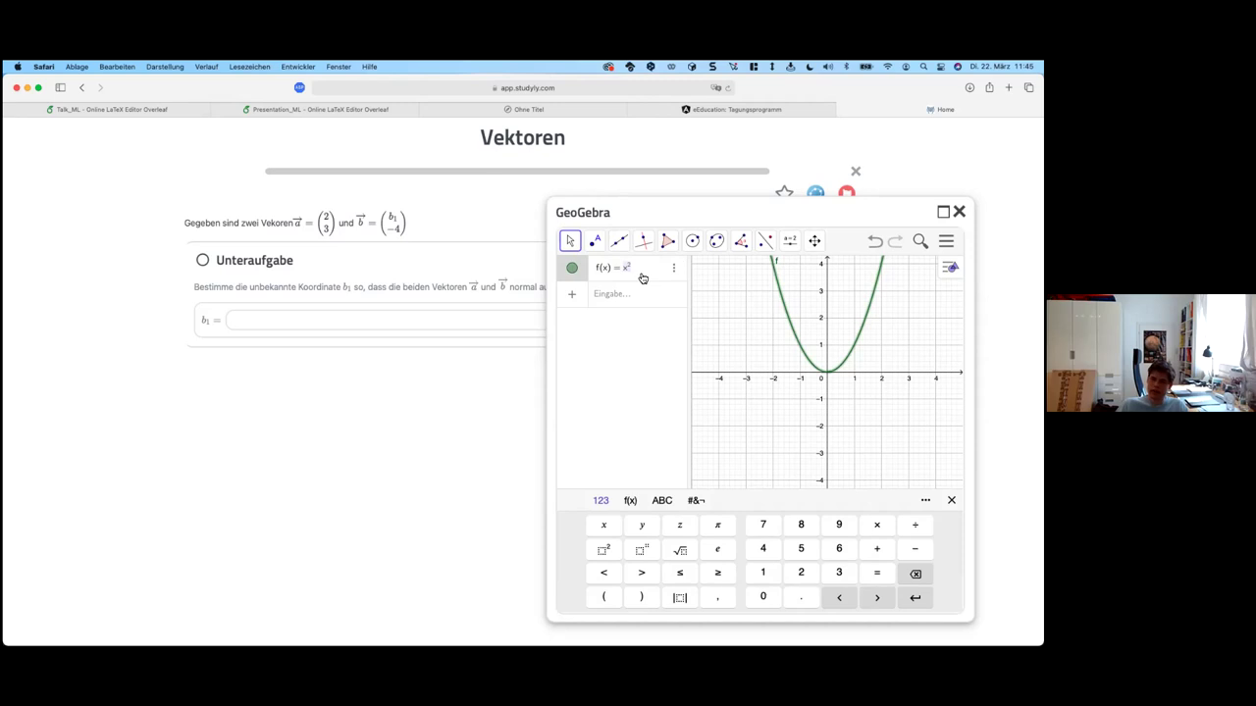
Step: Enter x^2 as the b₁ answer and check it, showing it is wrong (correct b₁ = 6)
left_click(266, 319)
type("x^2")
left_click(958, 211)
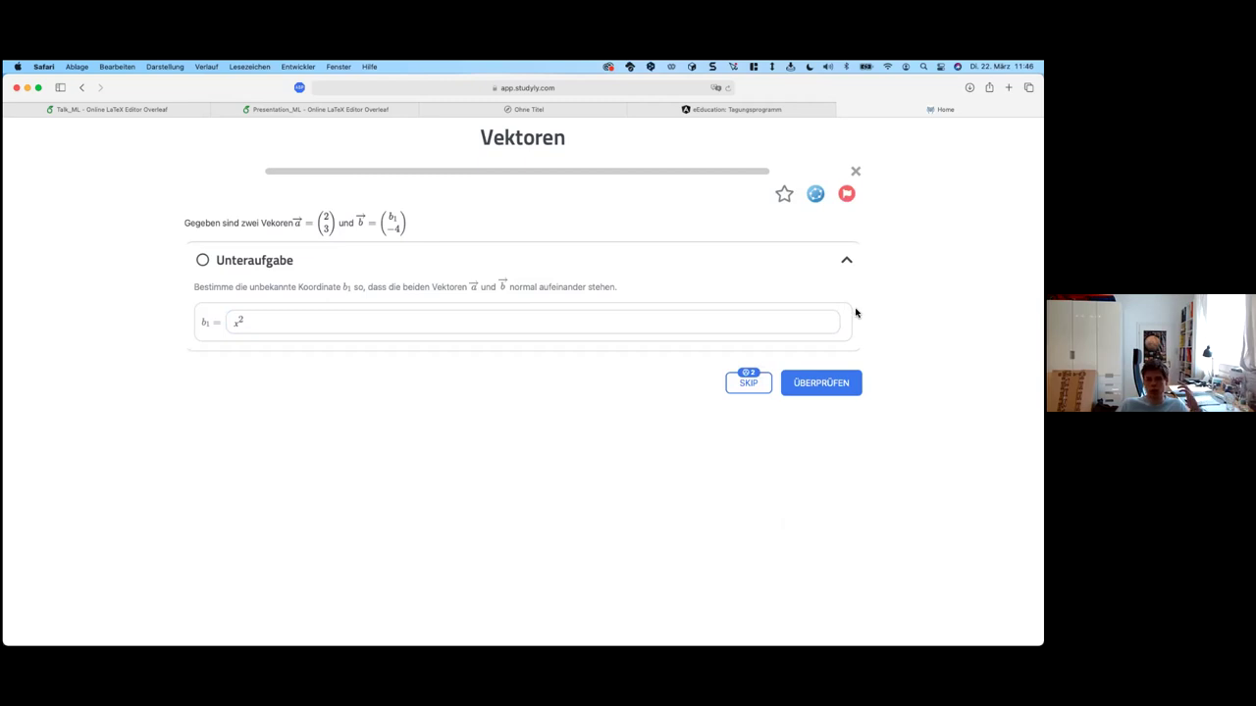
left_click(839, 388)
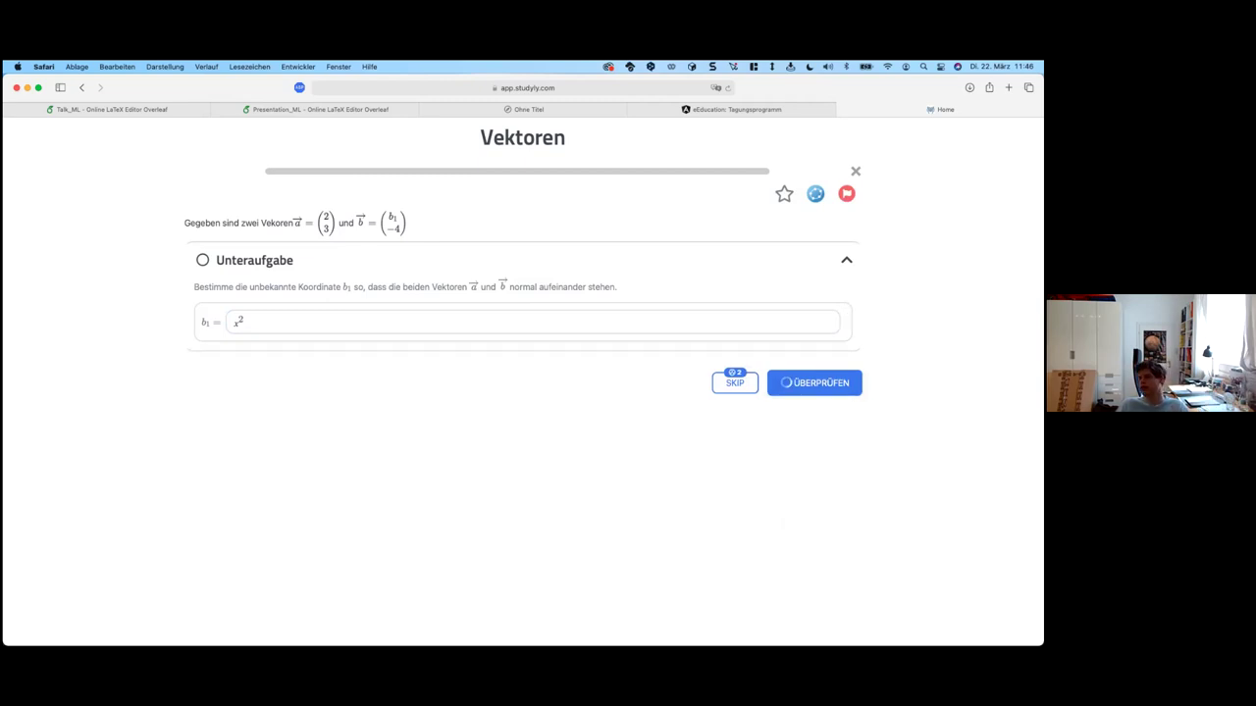
left_click(792, 599)
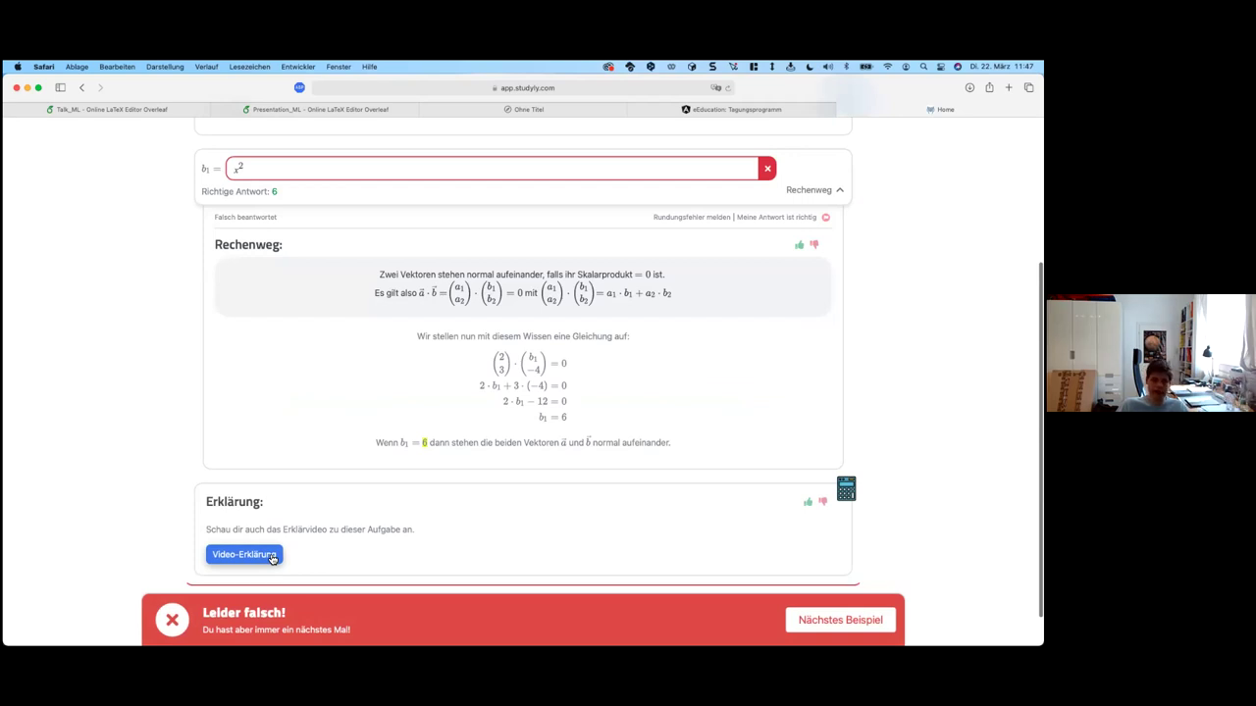
Step: Watch the exercise's Video-Erklärung, then move on to the next exercise
left_click(273, 557)
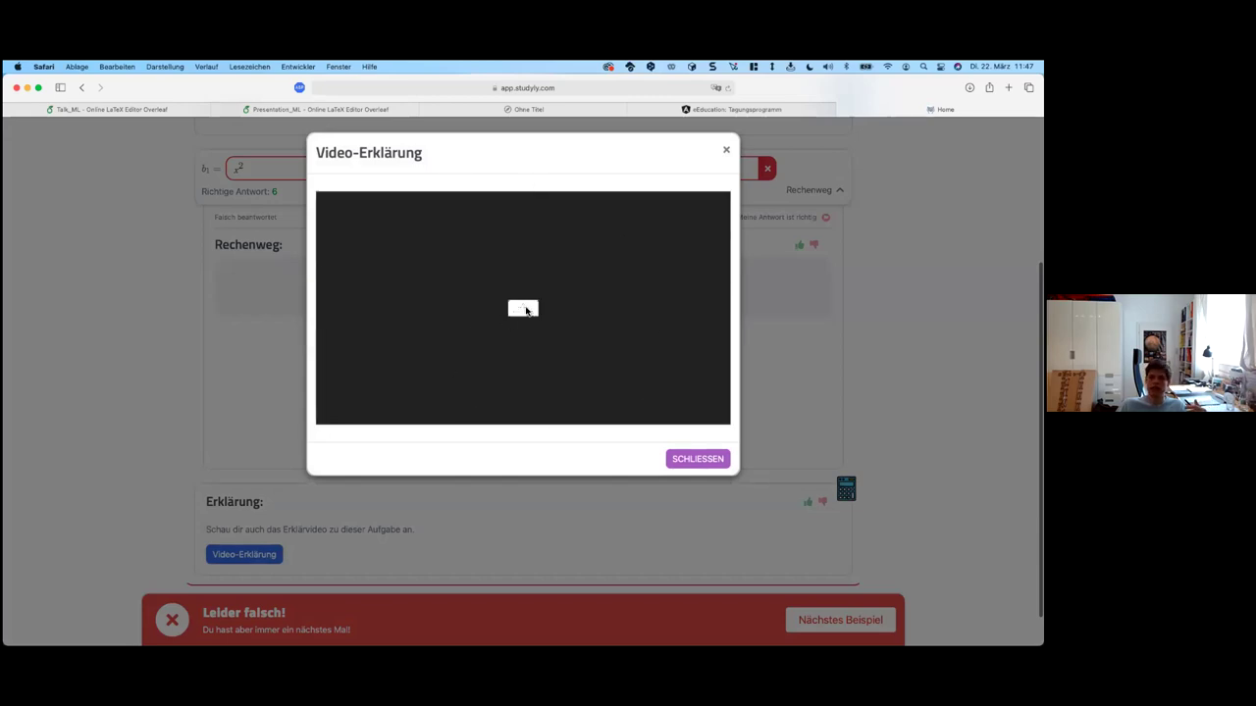
left_click(816, 334)
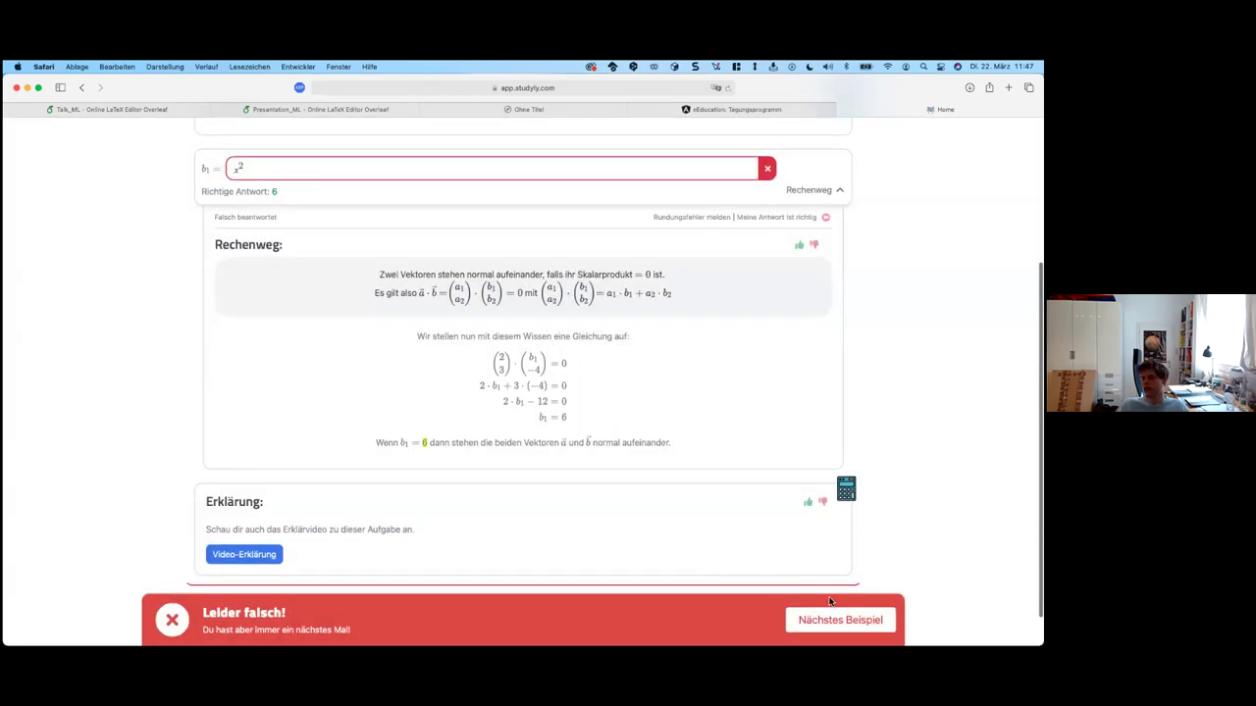
left_click(833, 616)
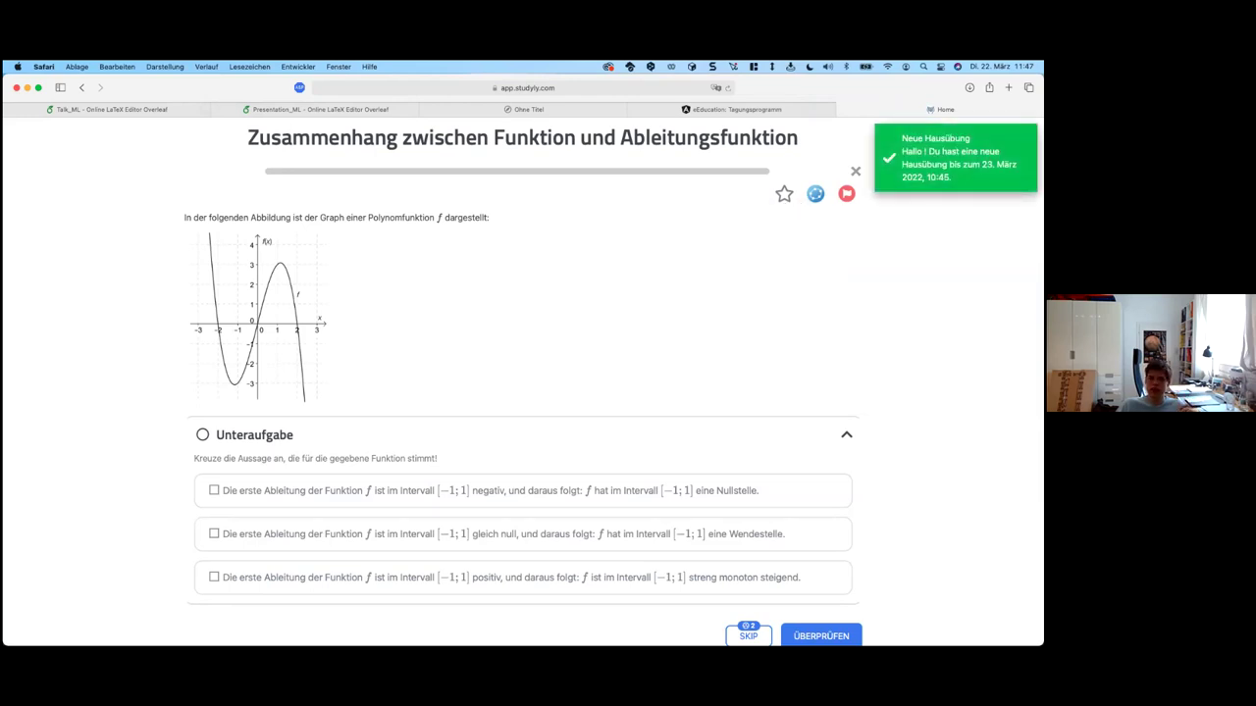
Step: Close the exercise and return to the teacher account's Mein Dashboard
left_click(854, 171)
left_click(631, 134)
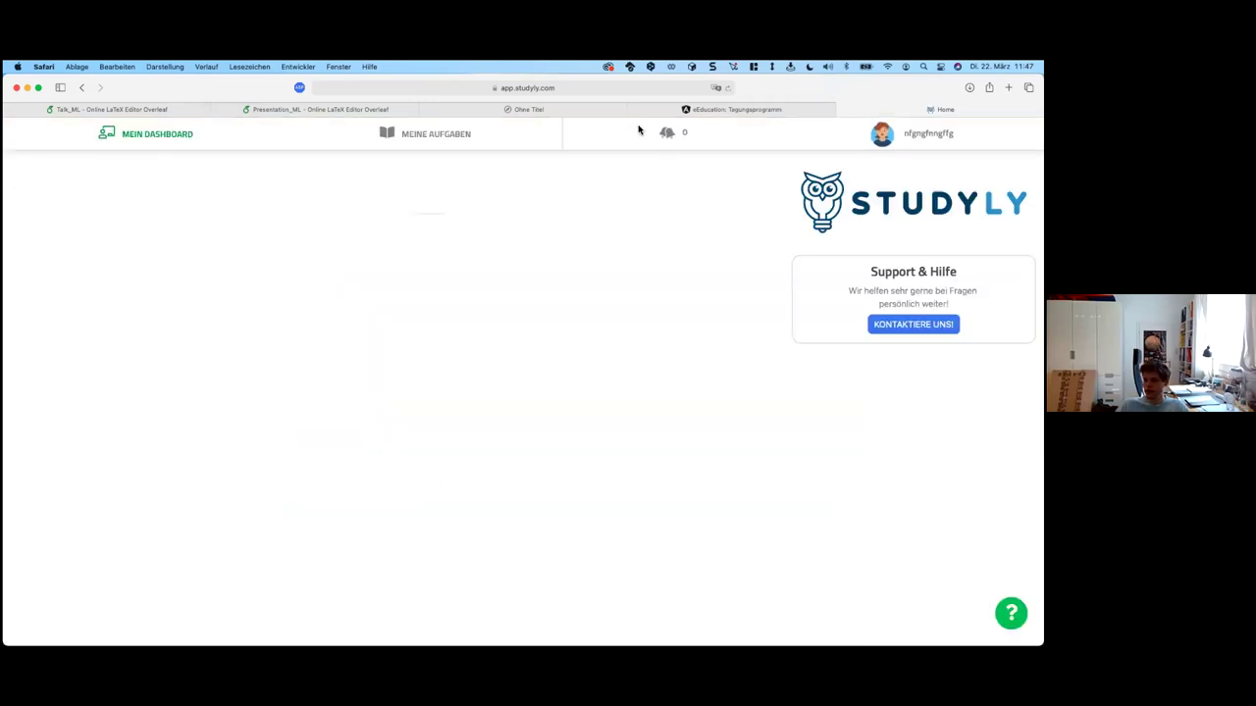
left_click(186, 133)
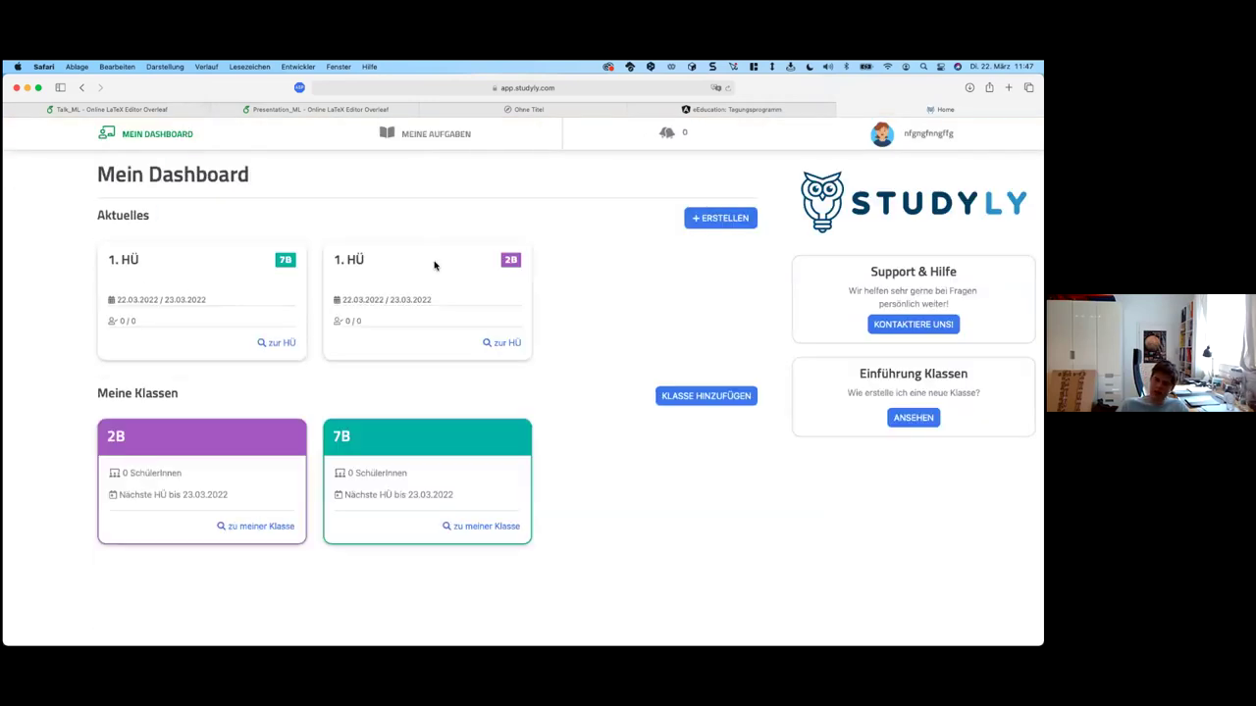
Step: Open class 2B's page from the purple 2B card on the dashboard
left_click(166, 440)
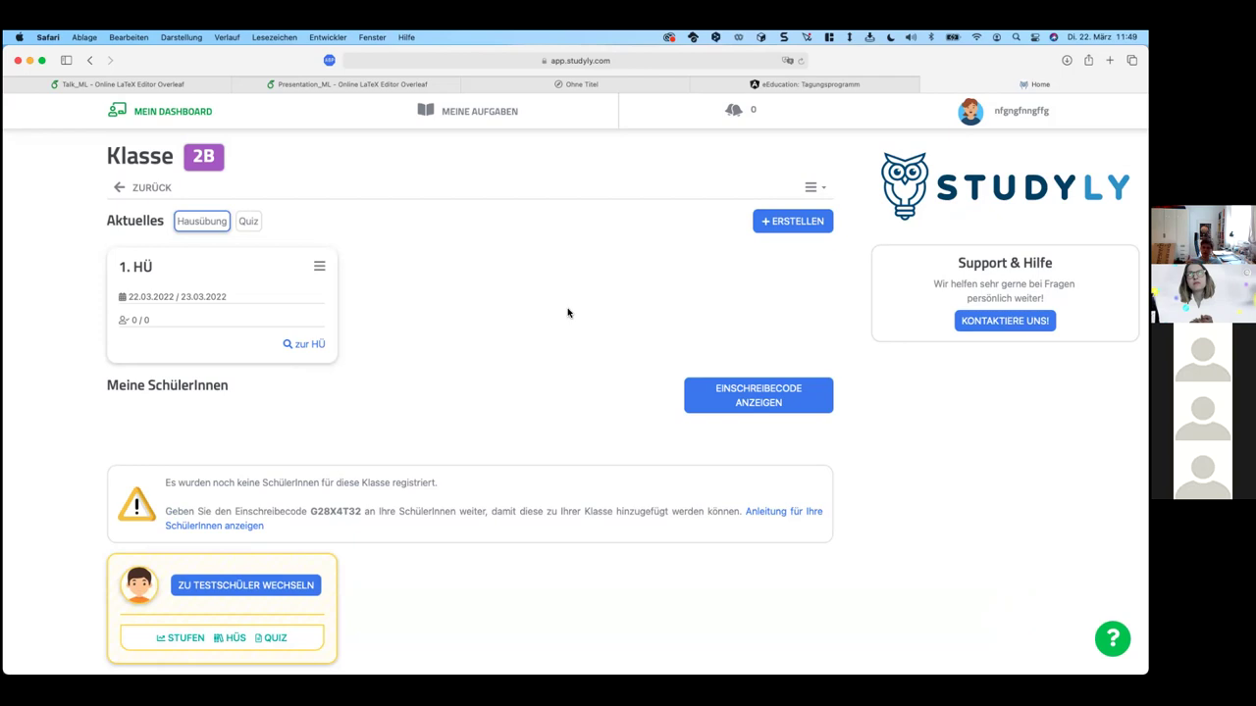
Step: Start a new 2B homework and turn off '2 Versuche erlauben?' in Erweiterte Einstellungen
left_click(1010, 111)
left_click(793, 221)
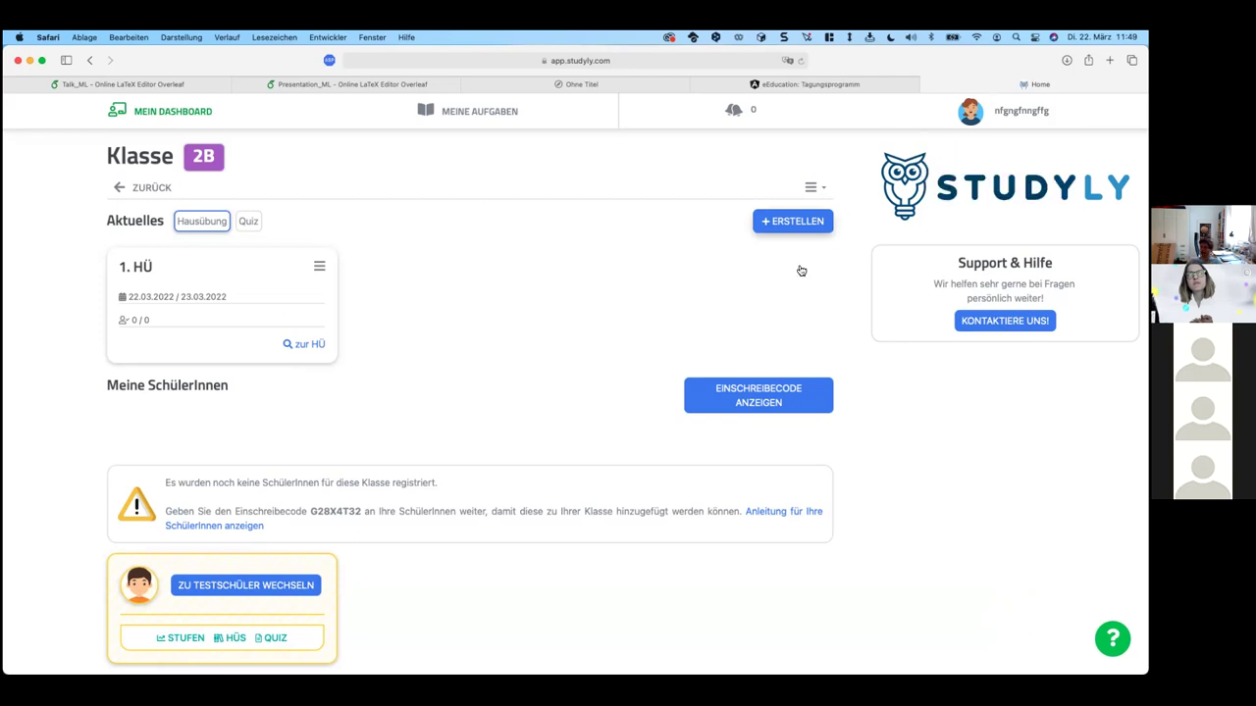
left_click(800, 274)
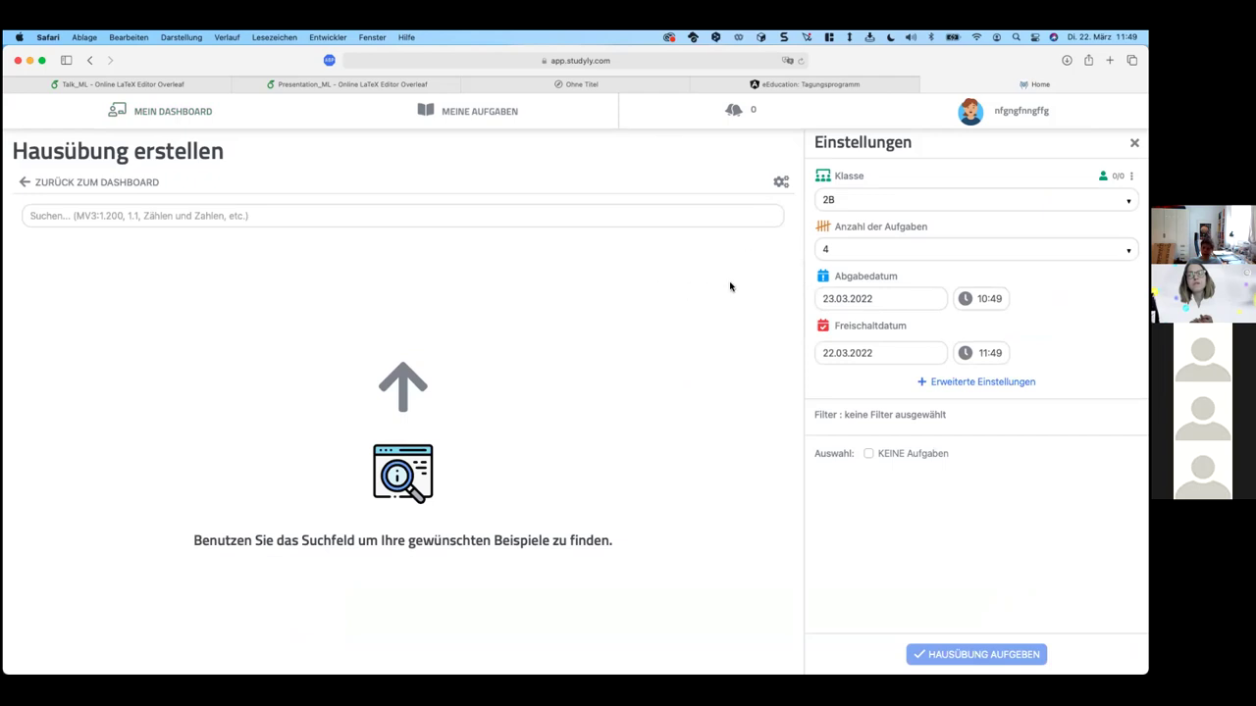
left_click(948, 382)
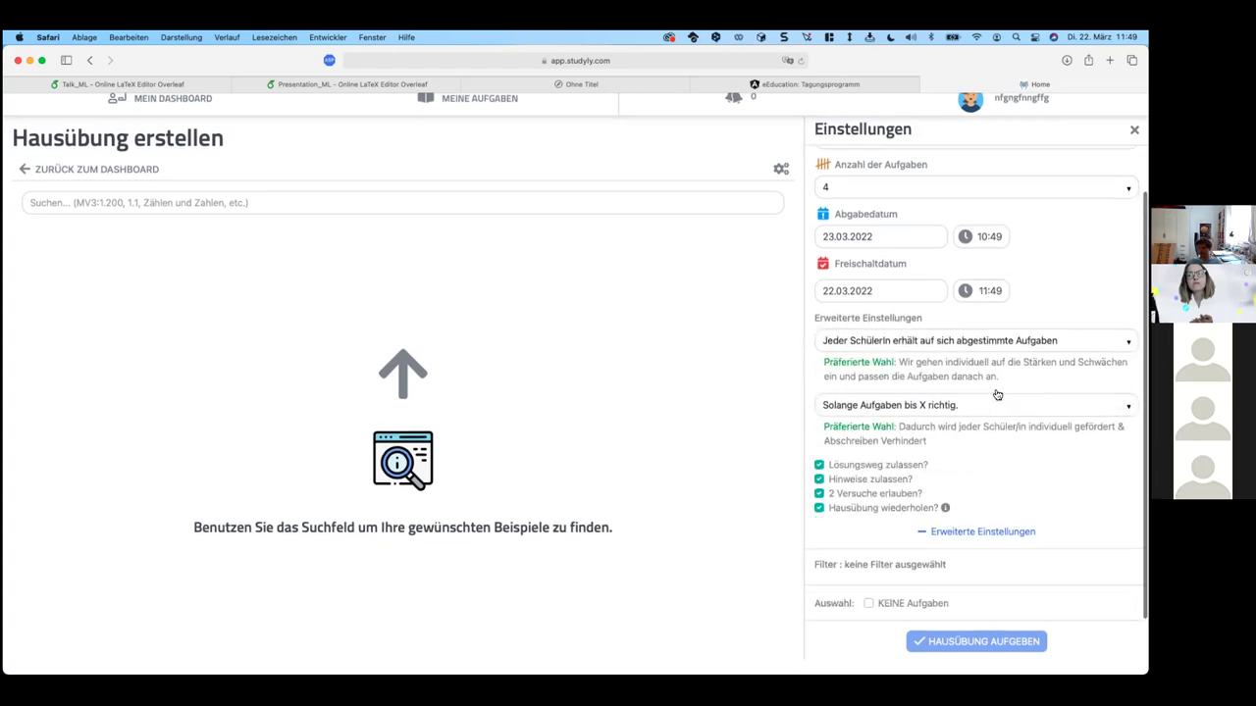
left_click(882, 493)
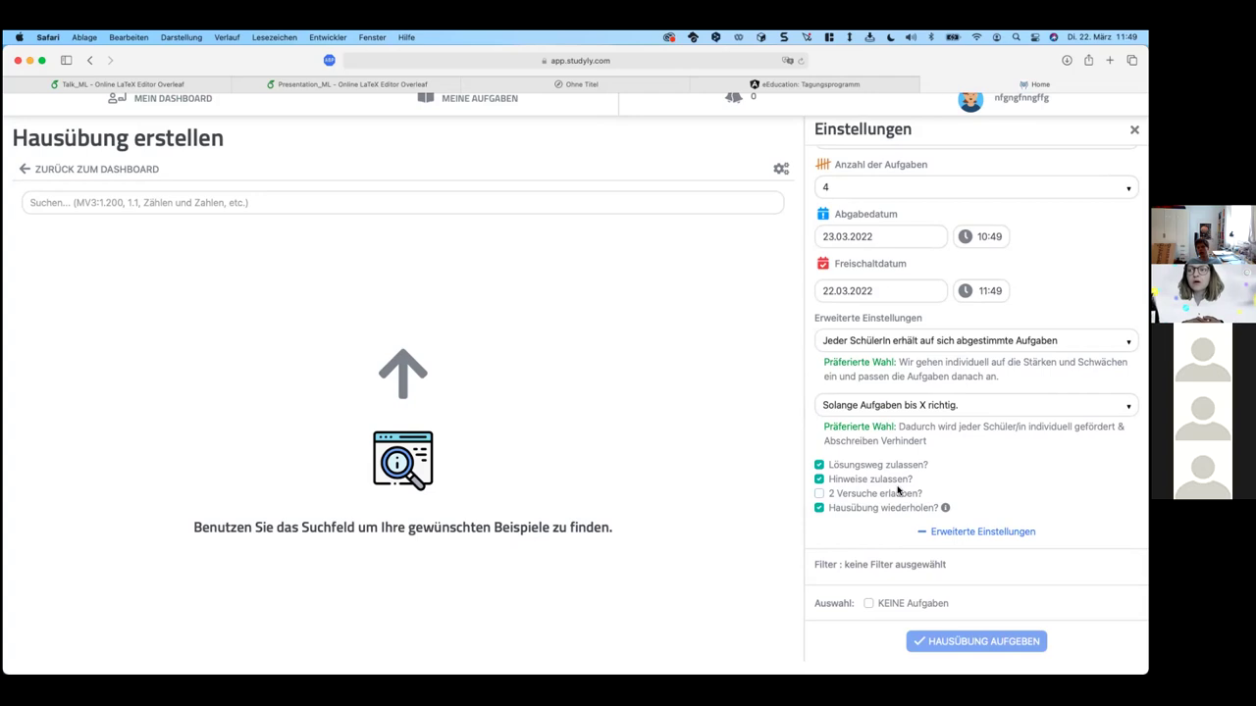
Step: Filter the exercise catalogue to chapter 1.2 Teilbarkeit natürlicher Zahlen
left_click(238, 205)
left_click(219, 252)
left_click(157, 260)
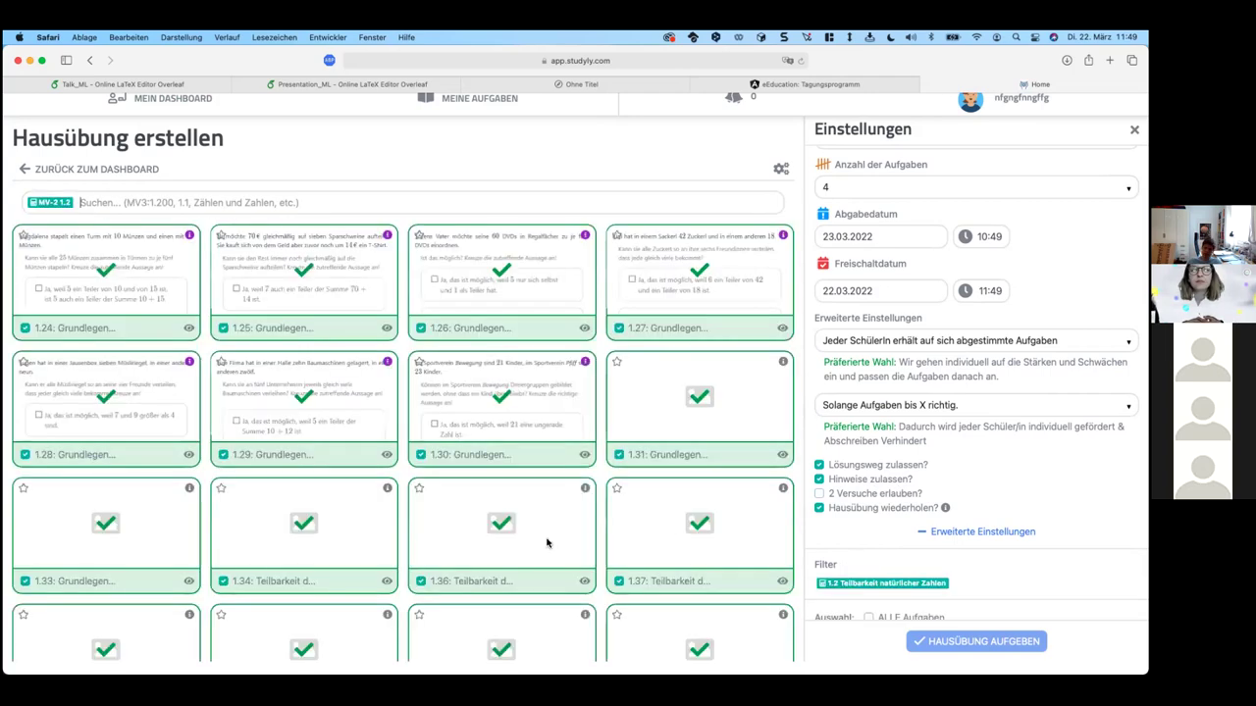
Step: Scroll through the 1.2 Teilbarkeit natürlicher Zahlen exercises listed for the 2B homework
scroll(655, 442, "down", 3)
scroll(822, 440, "down", 1)
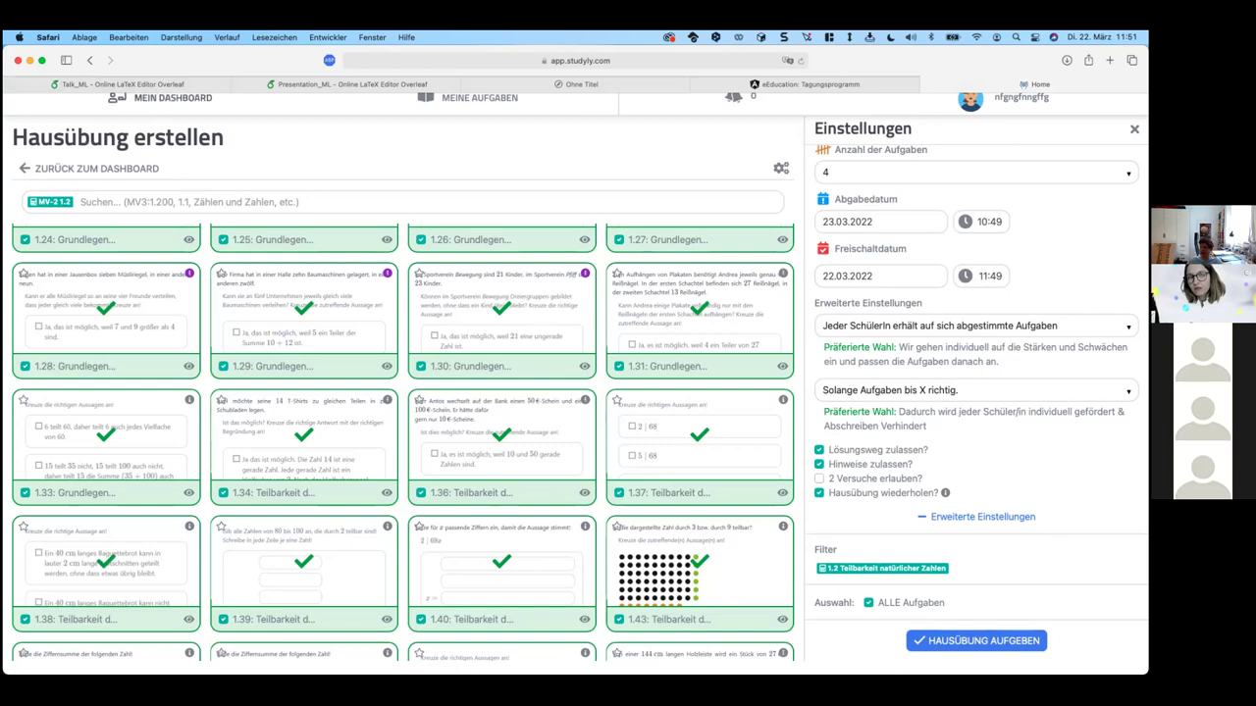
Step: Sign out of the teacher account via the user menu and go to the login form
left_click(1006, 98)
left_click(982, 108)
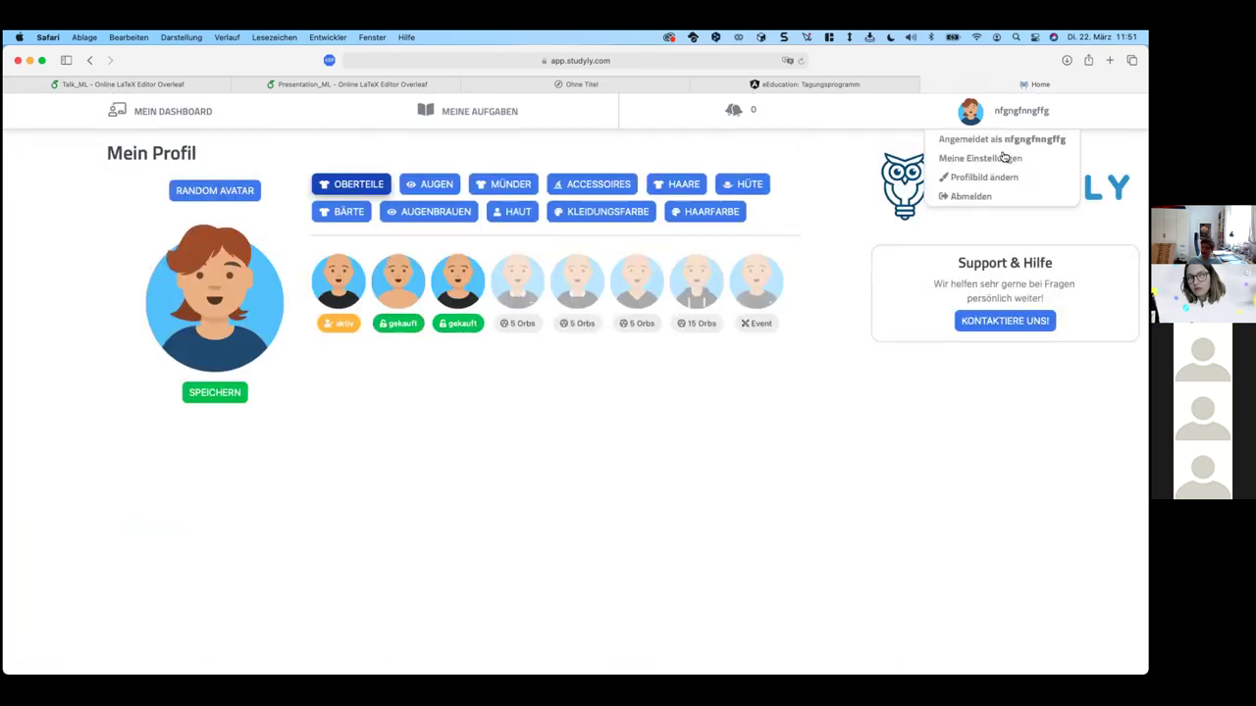
left_click(977, 196)
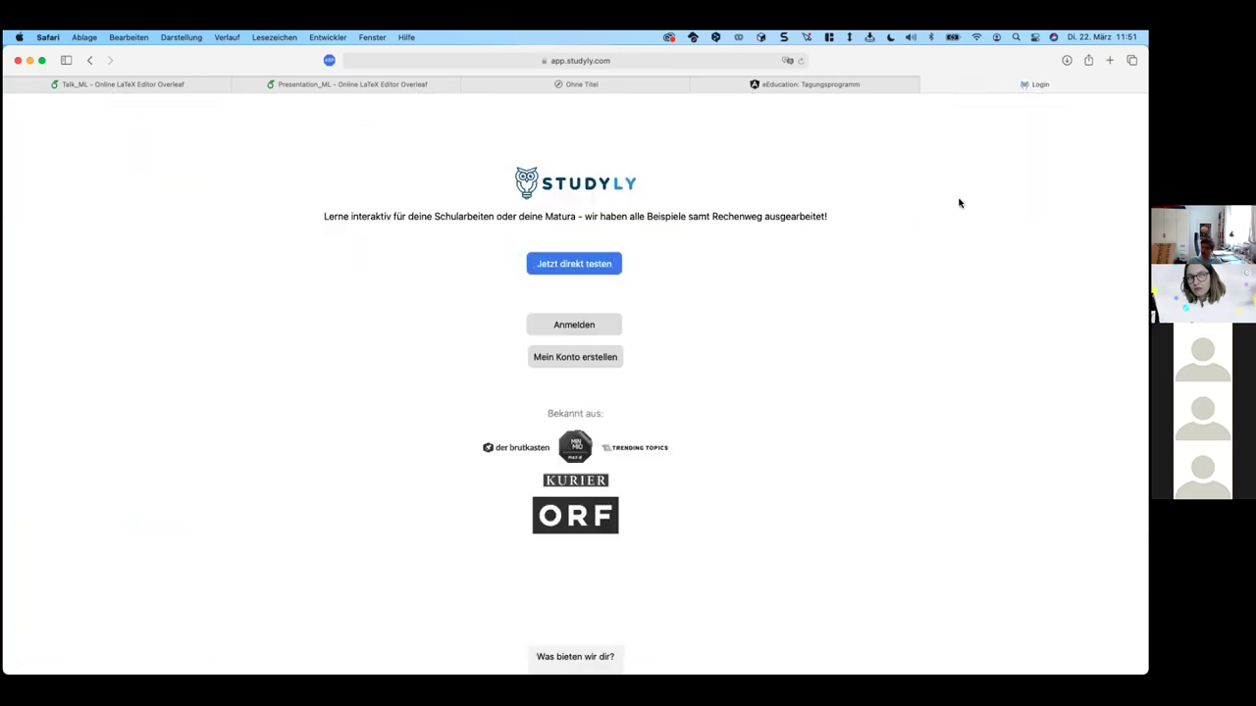
left_click(560, 326)
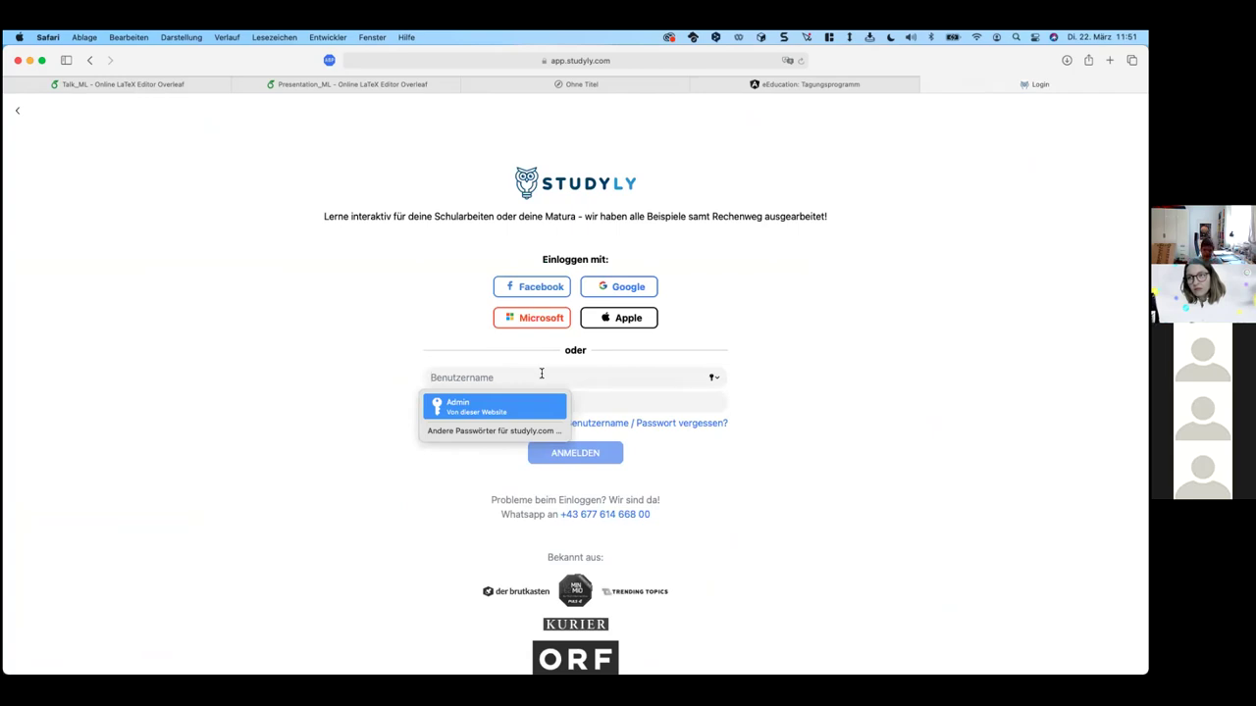
Step: Log in to the demo account with its username and saved password
type("oebv_test1")
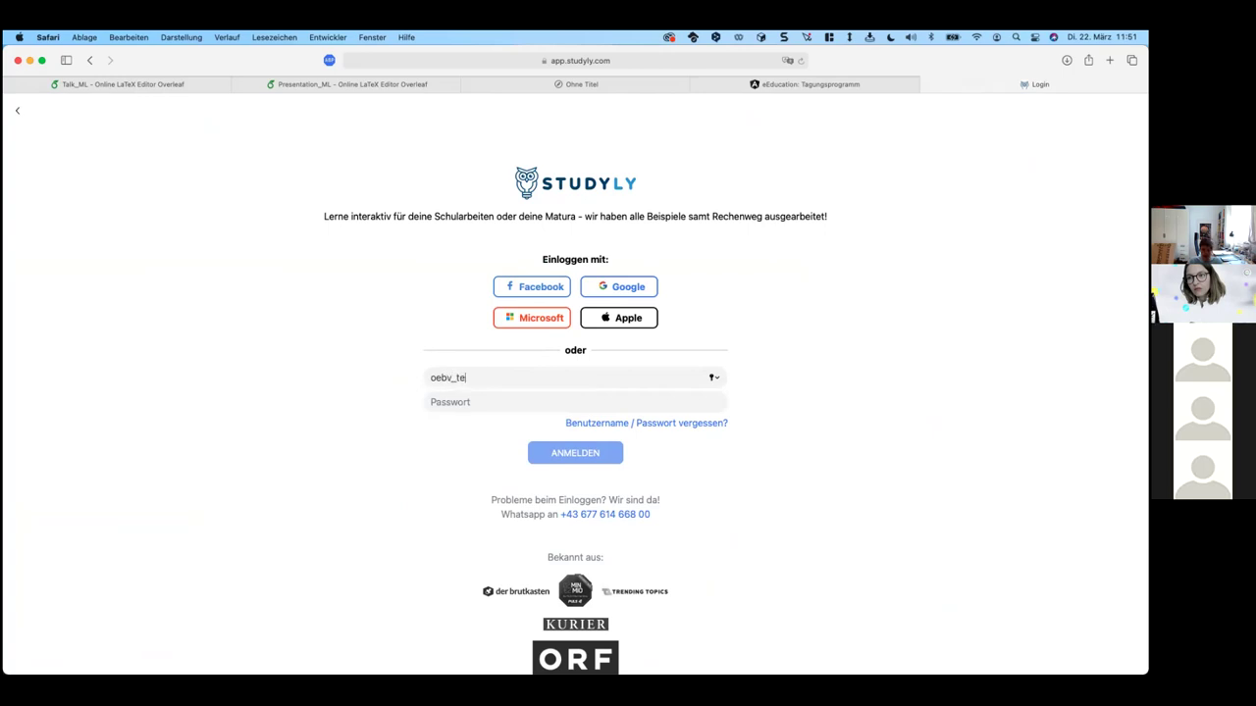
key("super+a")
key("super+c")
left_click(516, 402)
key("super+v")
left_click(563, 452)
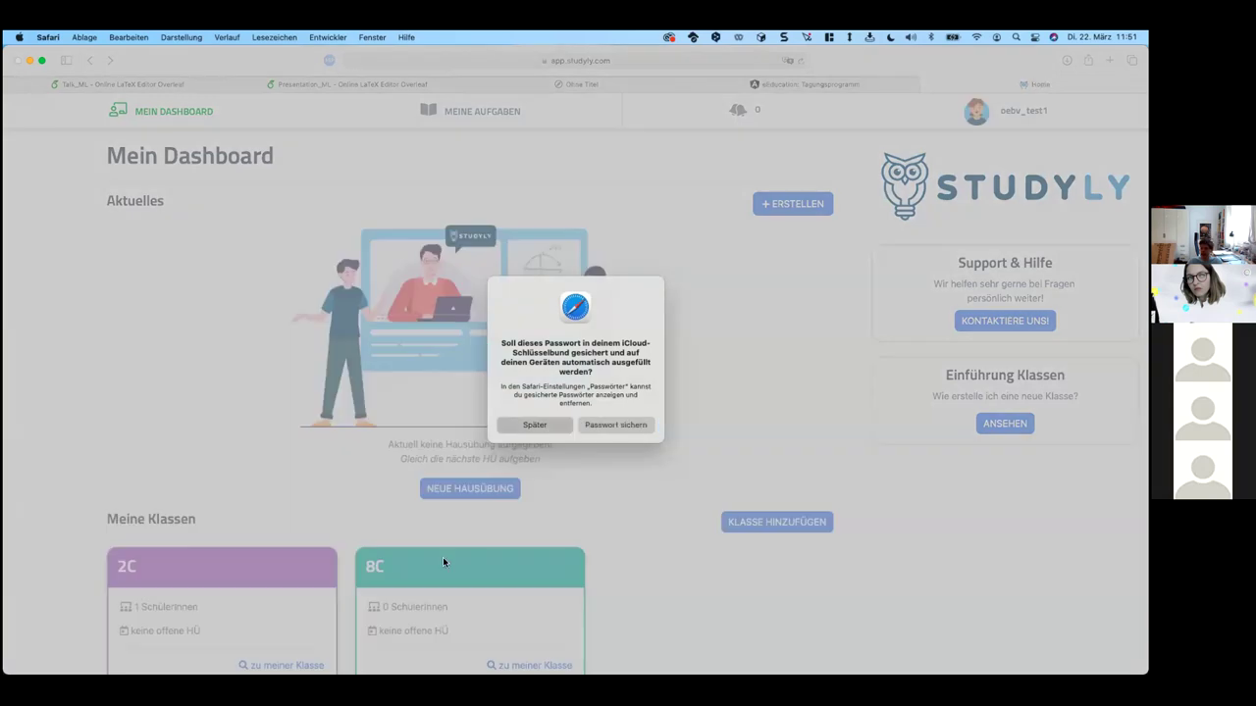
Step: Dismiss the password prompt, open class 2C, and view a student's level overview
left_click(530, 426)
left_click(294, 564)
scroll(411, 478, "down", 2)
left_click(429, 583)
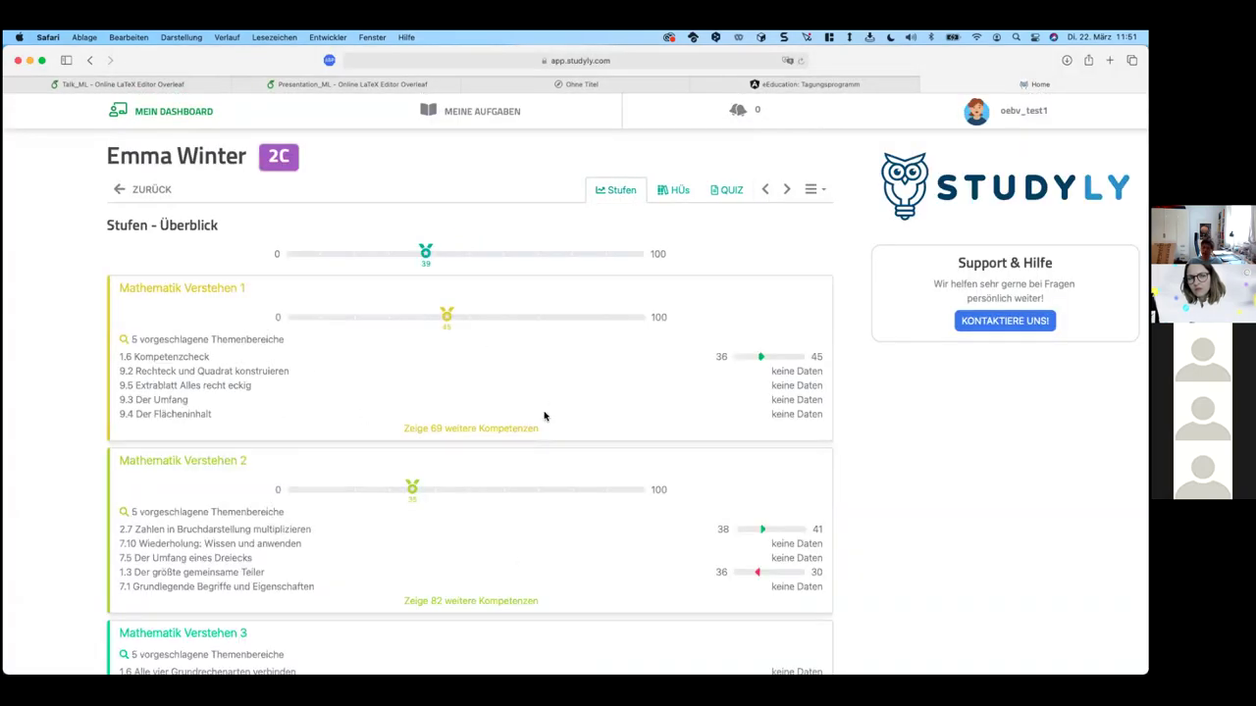
Step: Review Mathematik Verstehen 1 competences in chapter 1 Natürliche Zahlen, then return to Mein Dashboard
left_click(461, 429)
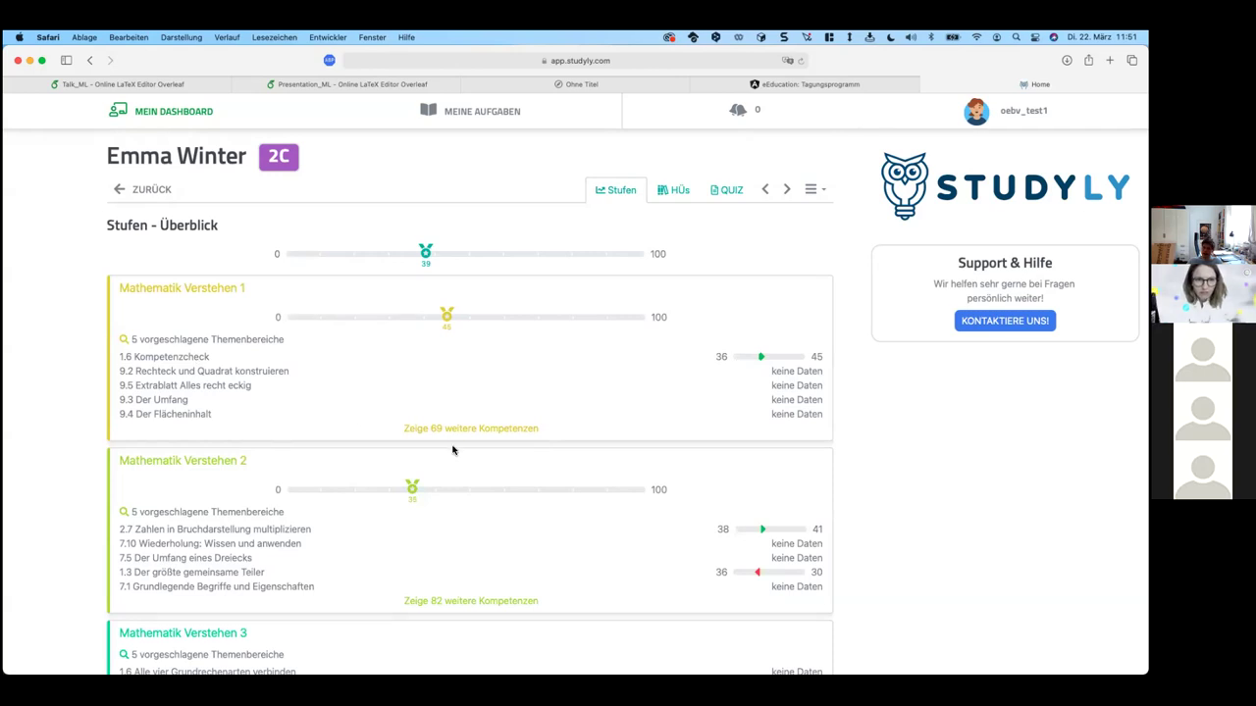
left_click(187, 343)
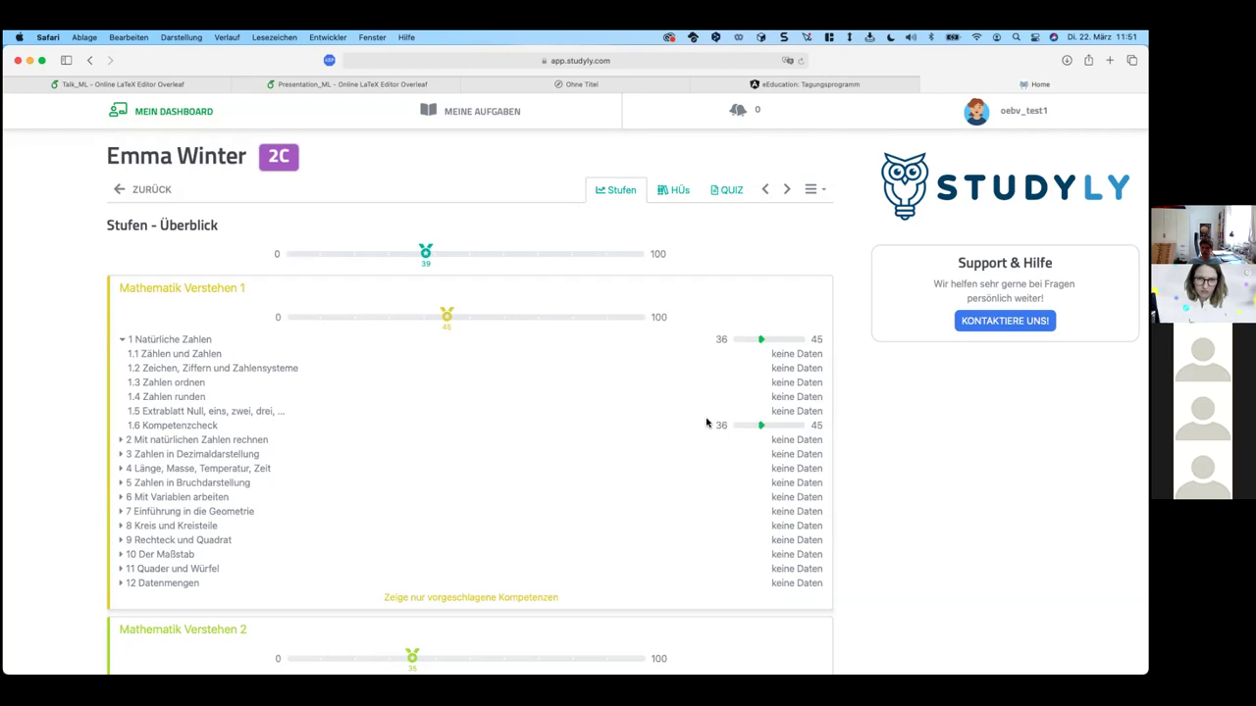
left_click_drag(707, 422, 822, 422)
left_click(819, 422)
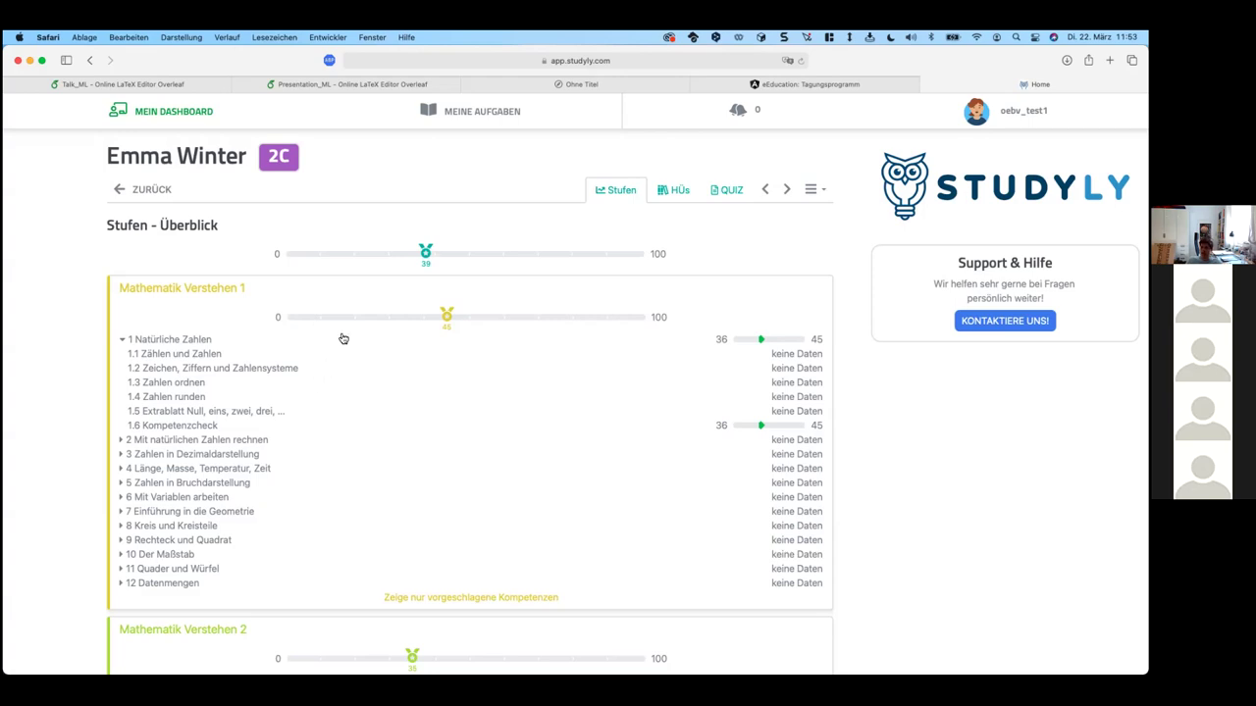
left_click(140, 111)
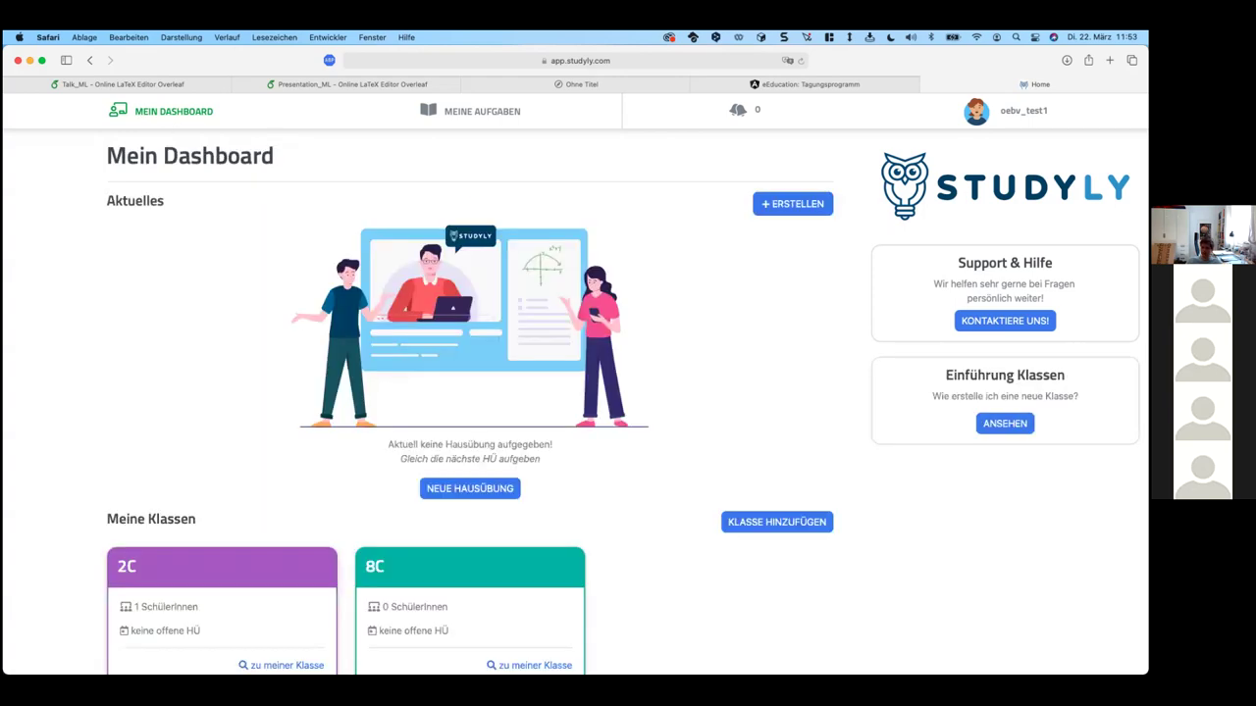
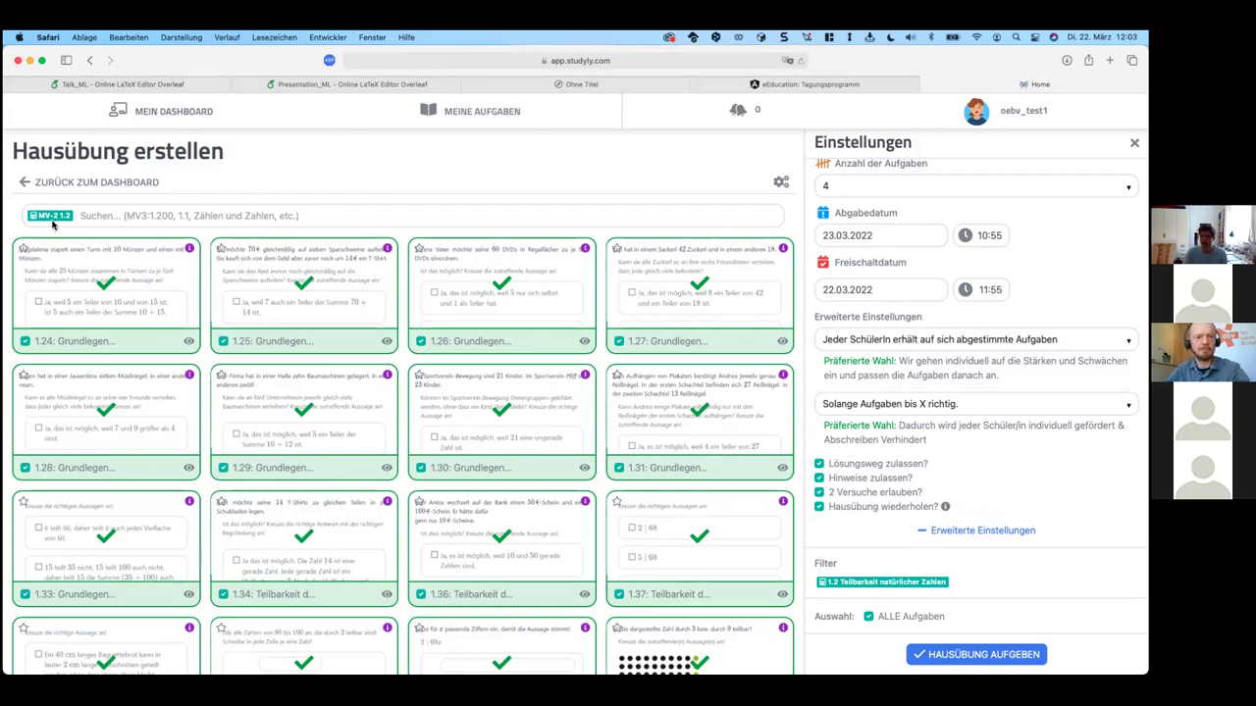
Step: Replace the MV-2 1.2 filter with Mathematik Verstehen 2 chapter 1.5 Was ist eine Primzahl?
left_click(100, 214)
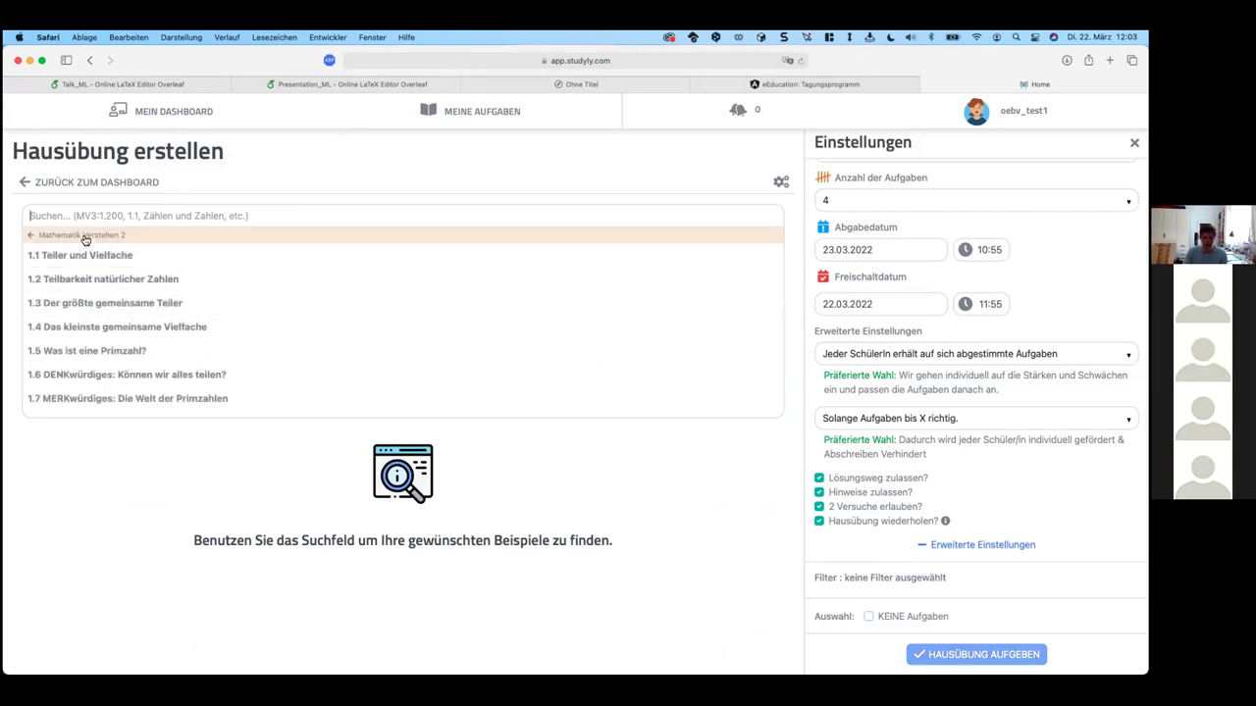
left_click(86, 240)
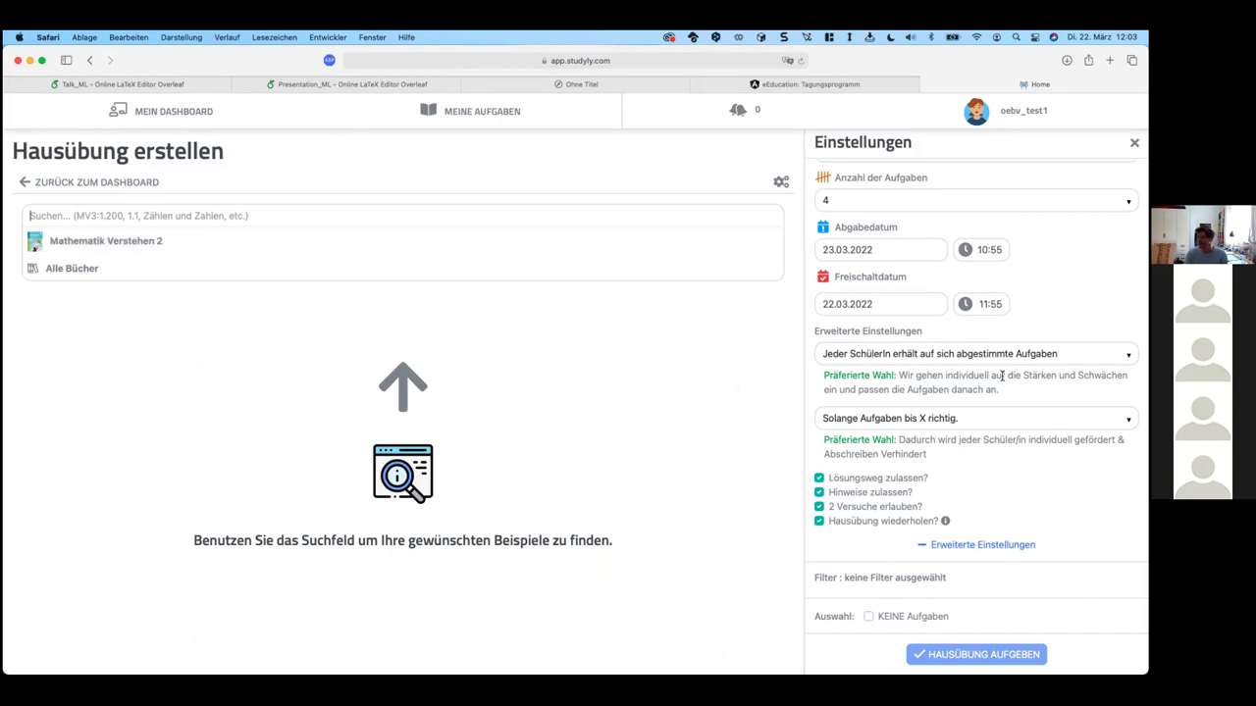
scroll(1000, 375, "up", 3)
left_click(149, 223)
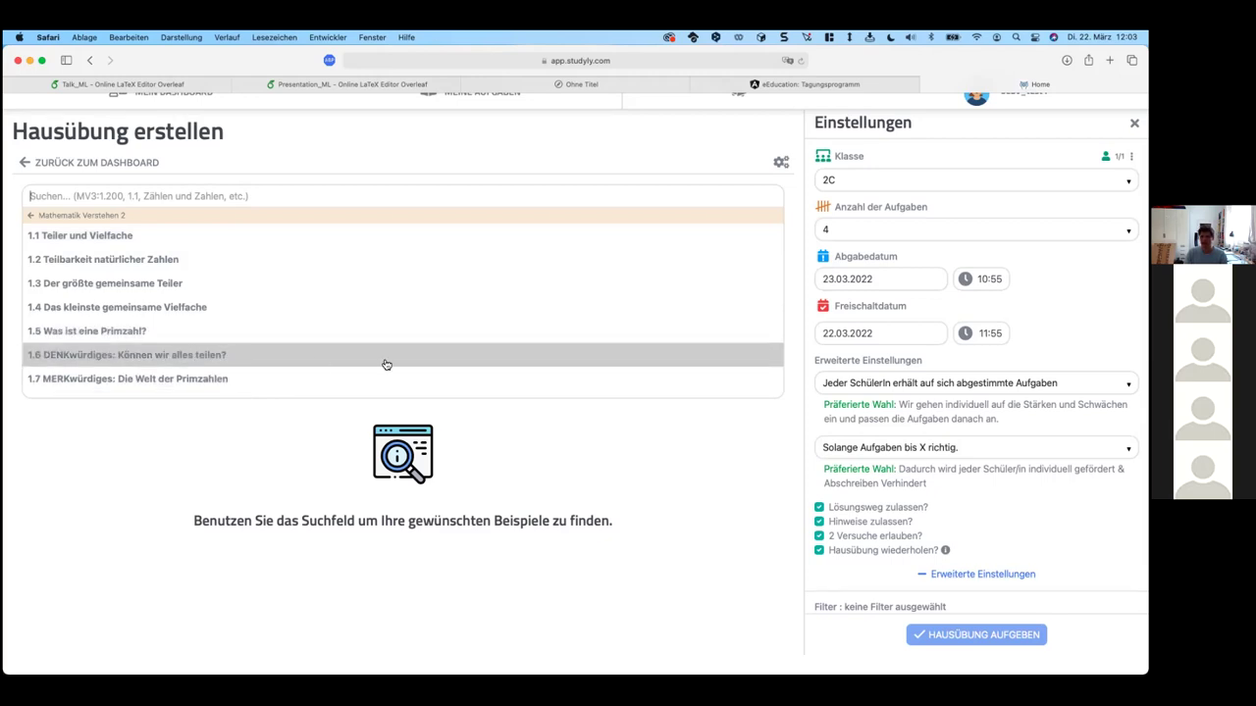
left_click(171, 318)
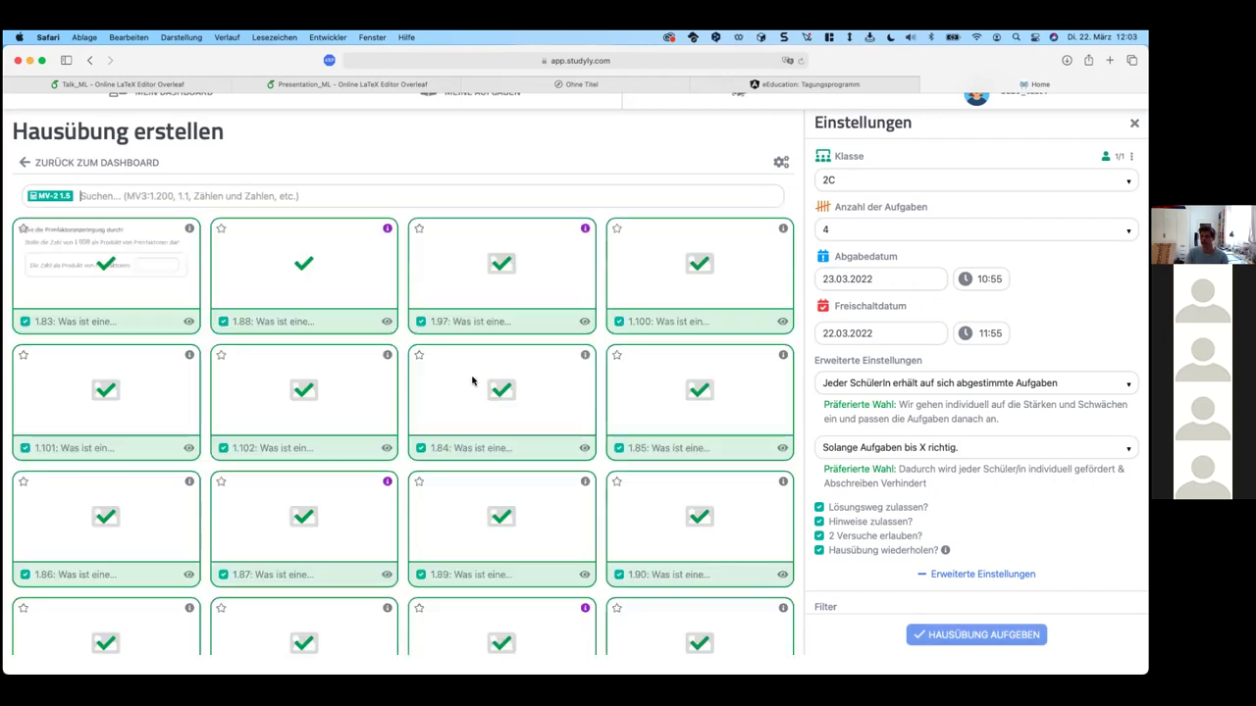
Step: Keep individually tailored tasks and set practice to 'Genau ausgewählte Anzahl an Aufgaben üben.'
scroll(919, 345, "down", 1)
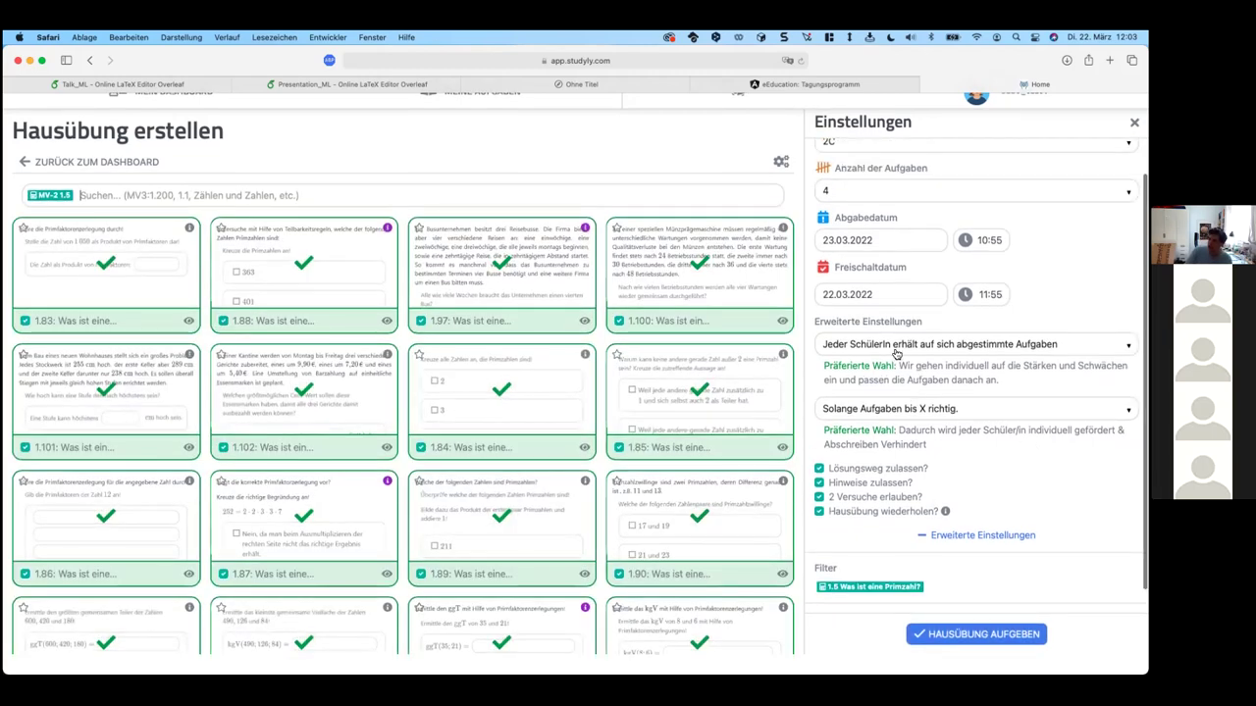
left_click(919, 345)
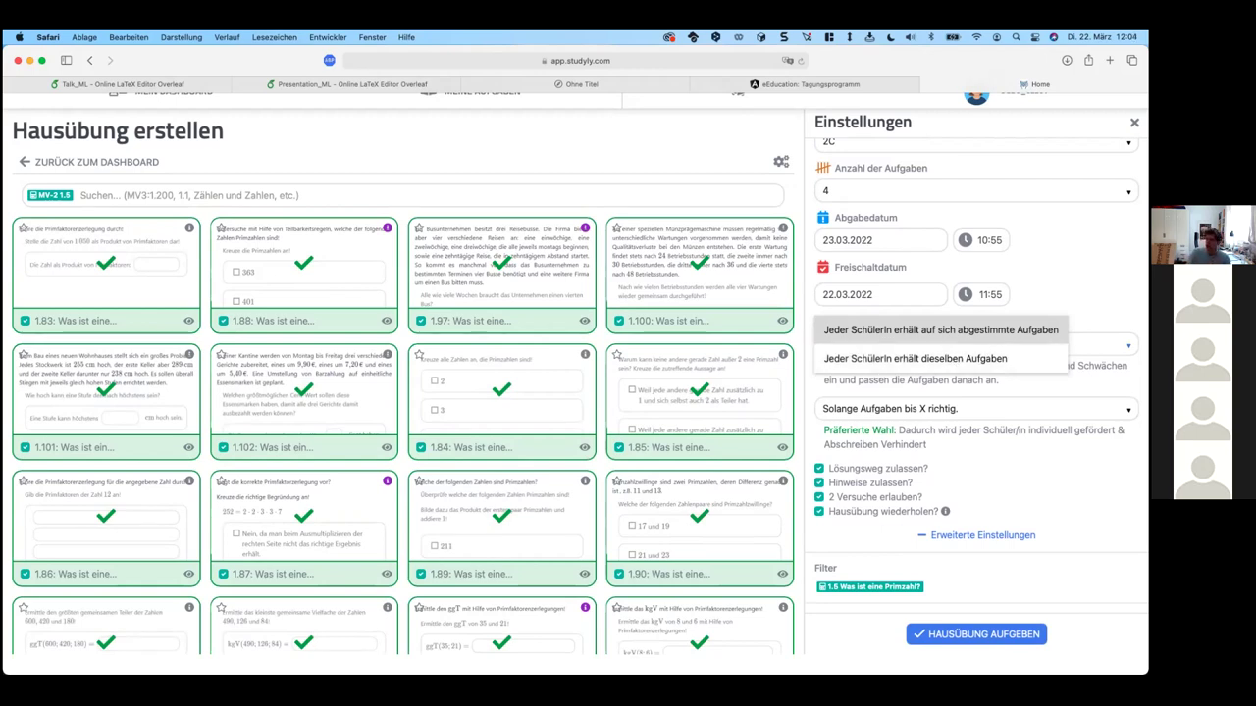
left_click(942, 331)
left_click(980, 420)
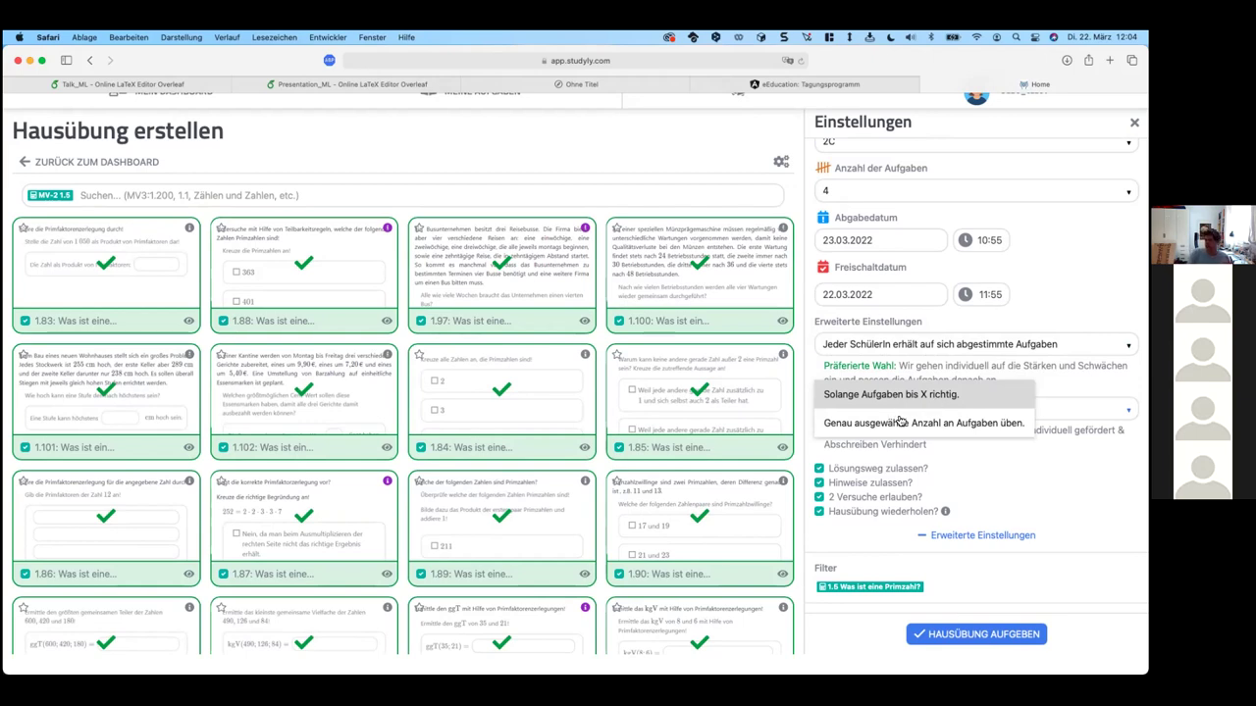
left_click(913, 427)
left_click(966, 422)
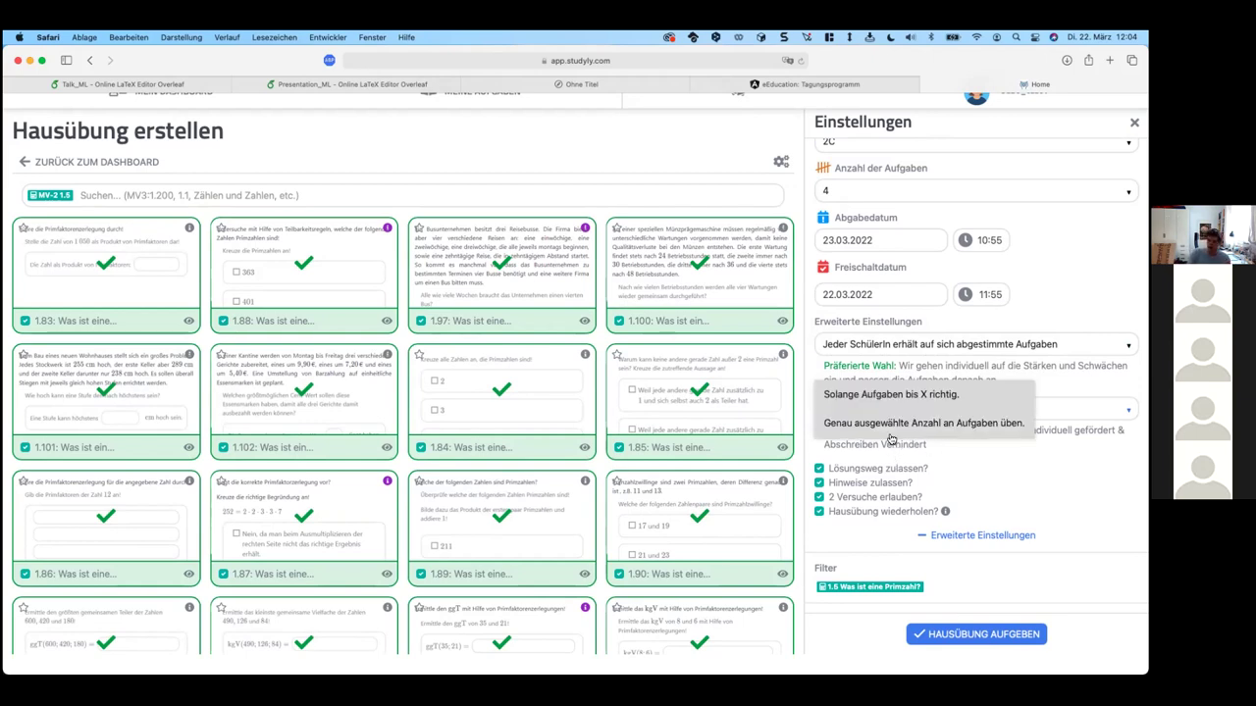
left_click(900, 436)
left_click(905, 418)
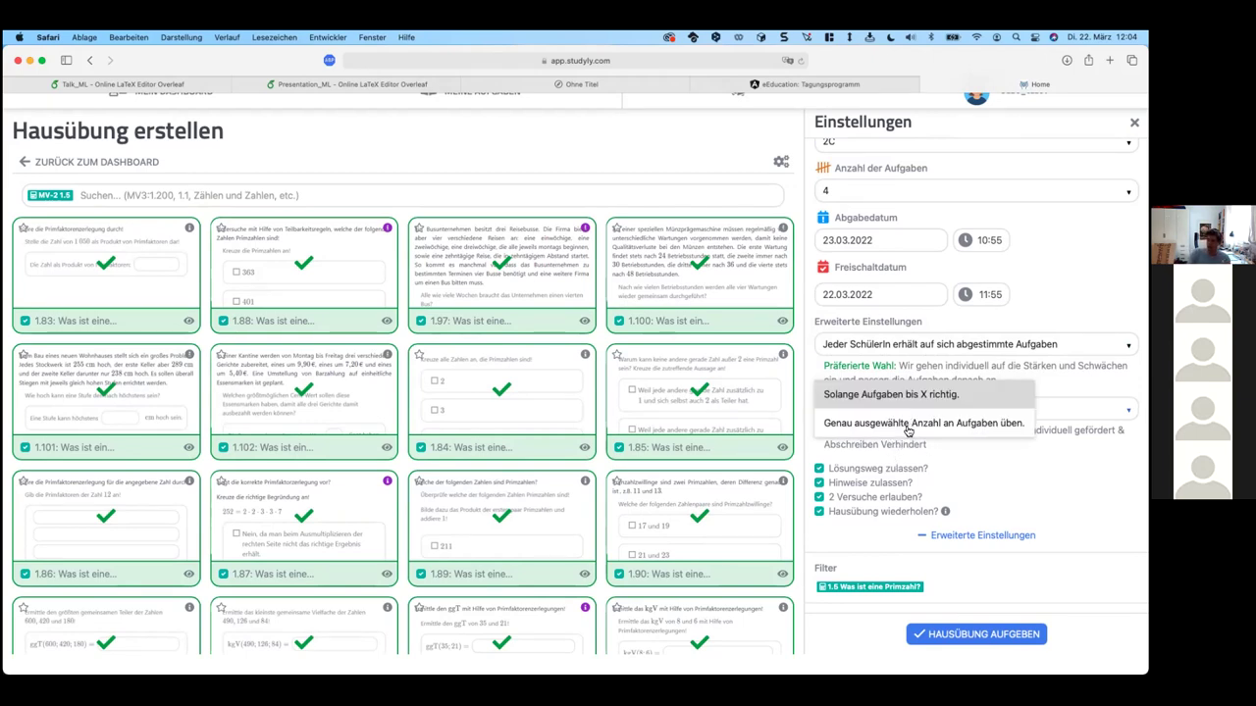
left_click(1002, 435)
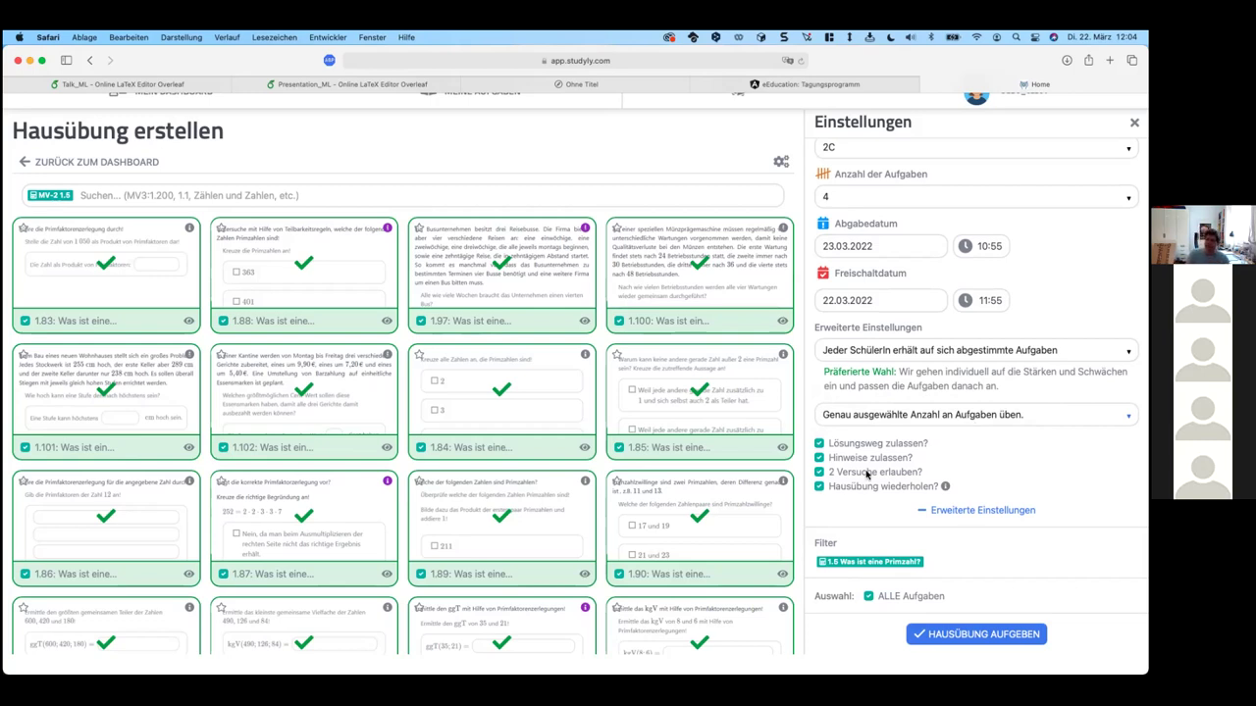
left_click(993, 422)
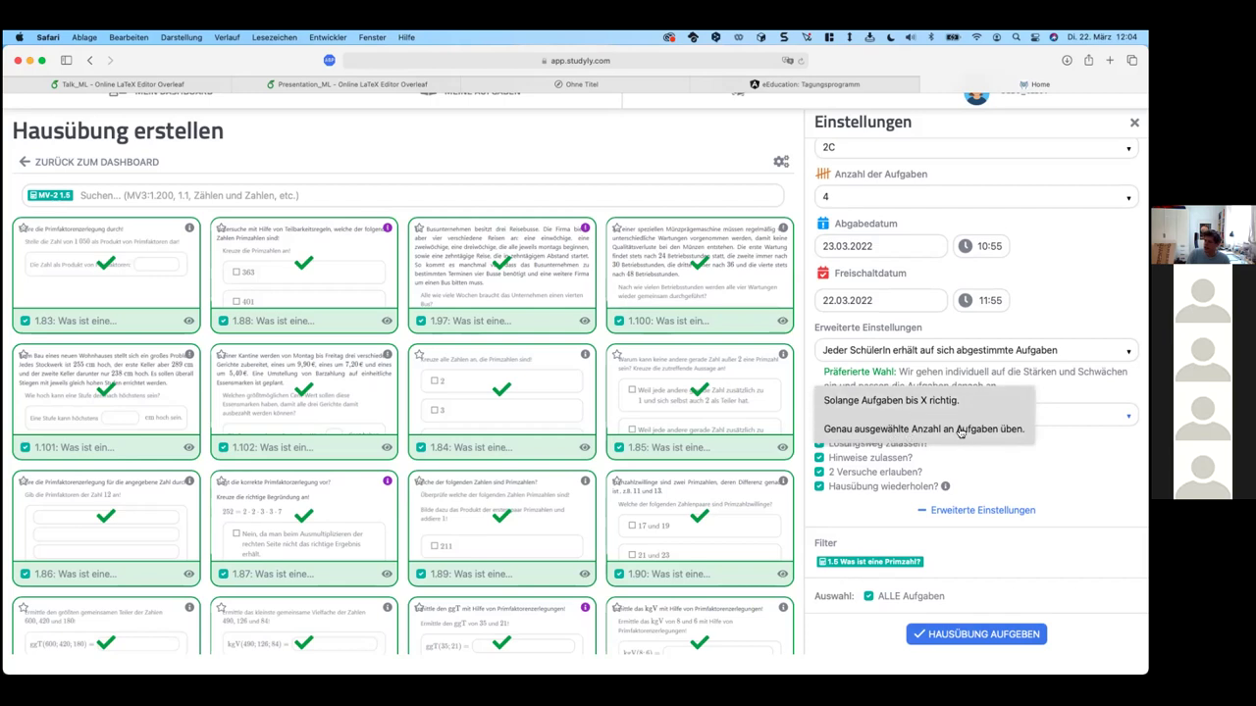
key("Return")
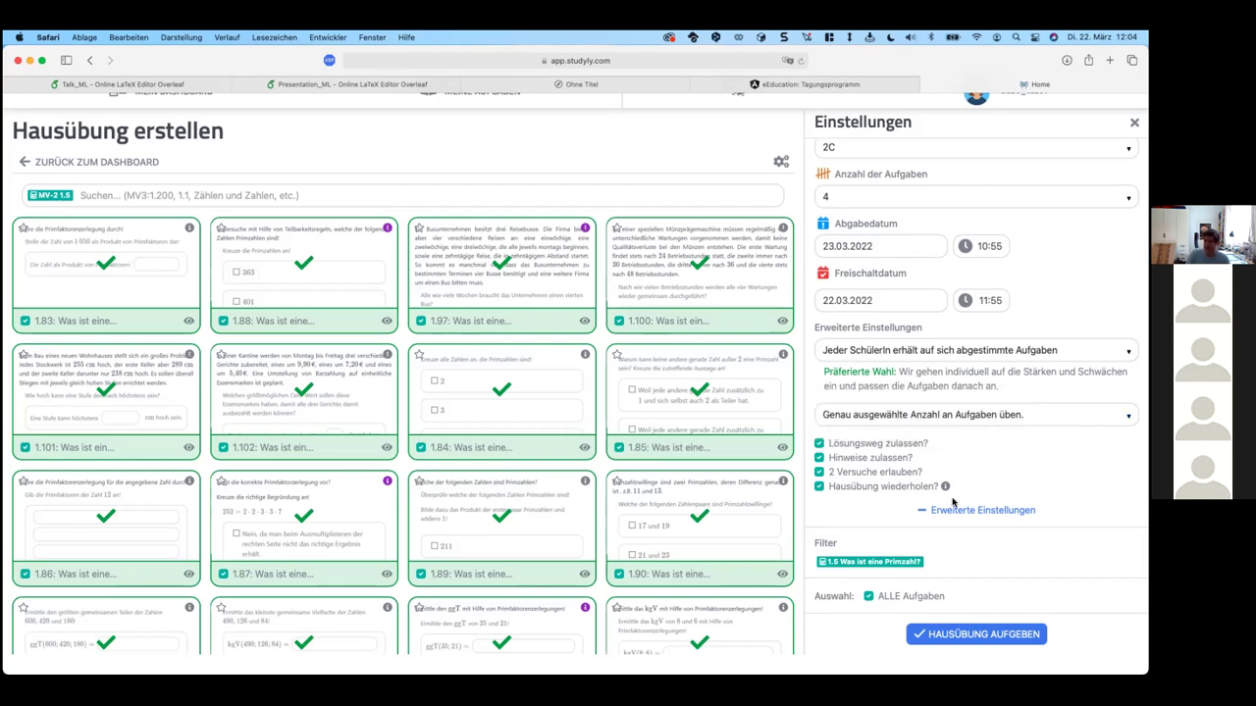
Step: Turn off solution path, hints, two attempts and homework repetition
left_click(893, 445)
left_click(877, 463)
left_click(883, 471)
left_click(894, 490)
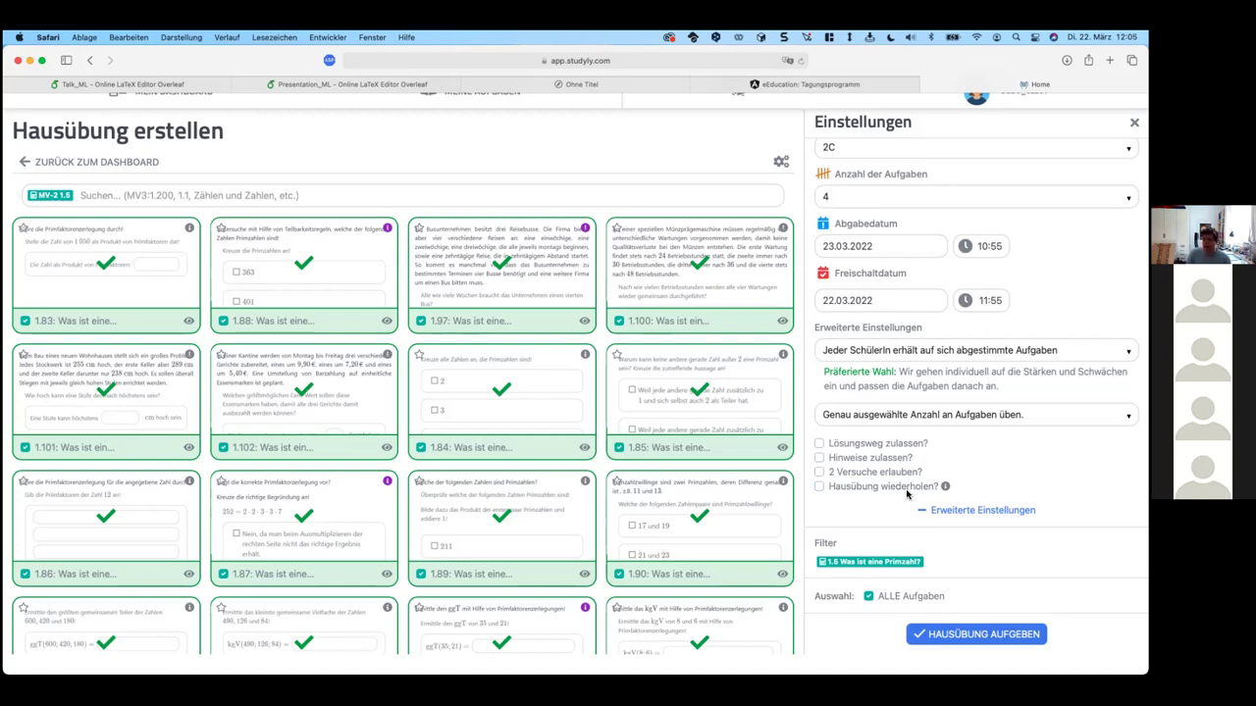
mouse_move(62, 201)
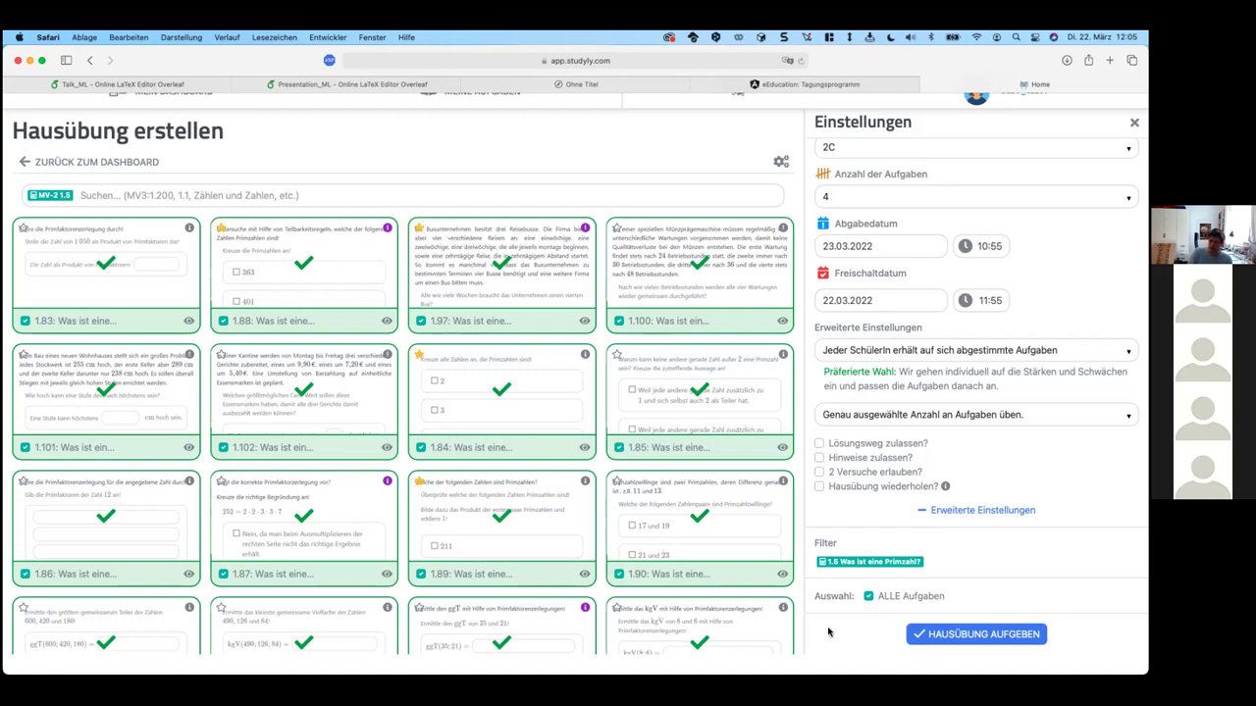
Step: Remove and re-add the MV-2 1.5 chapter filter so its exercises reload
left_click(69, 195)
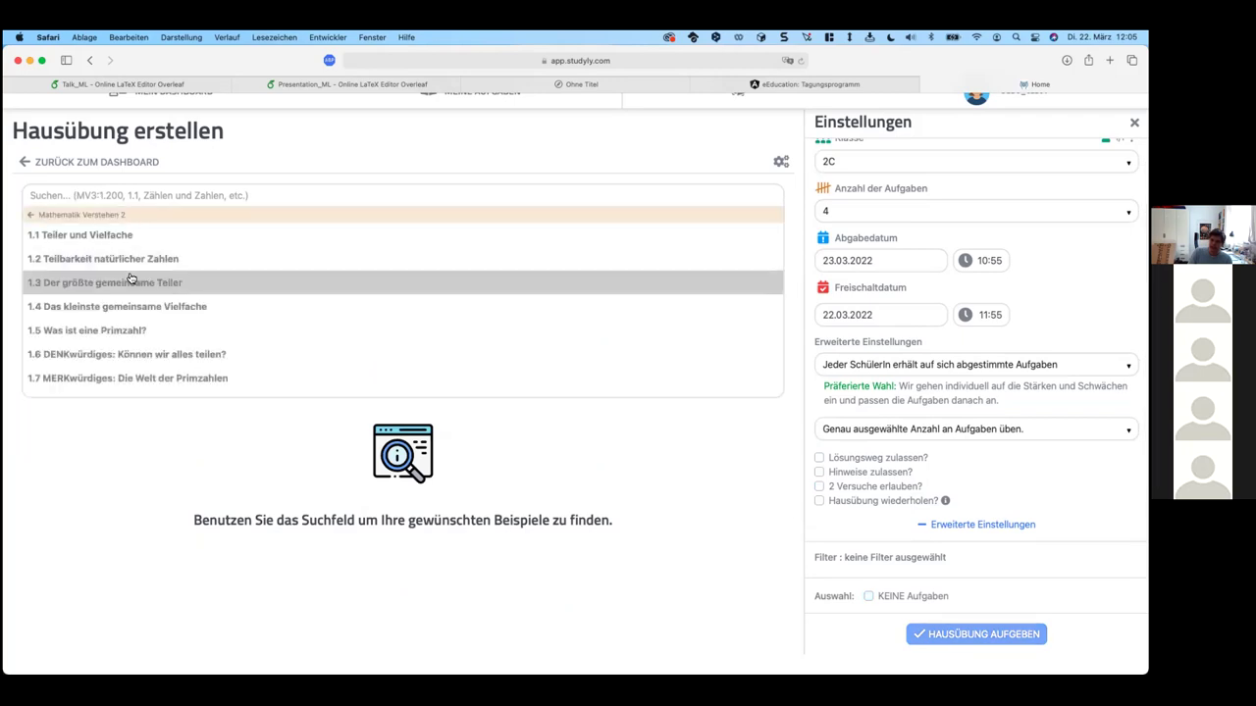
left_click(131, 330)
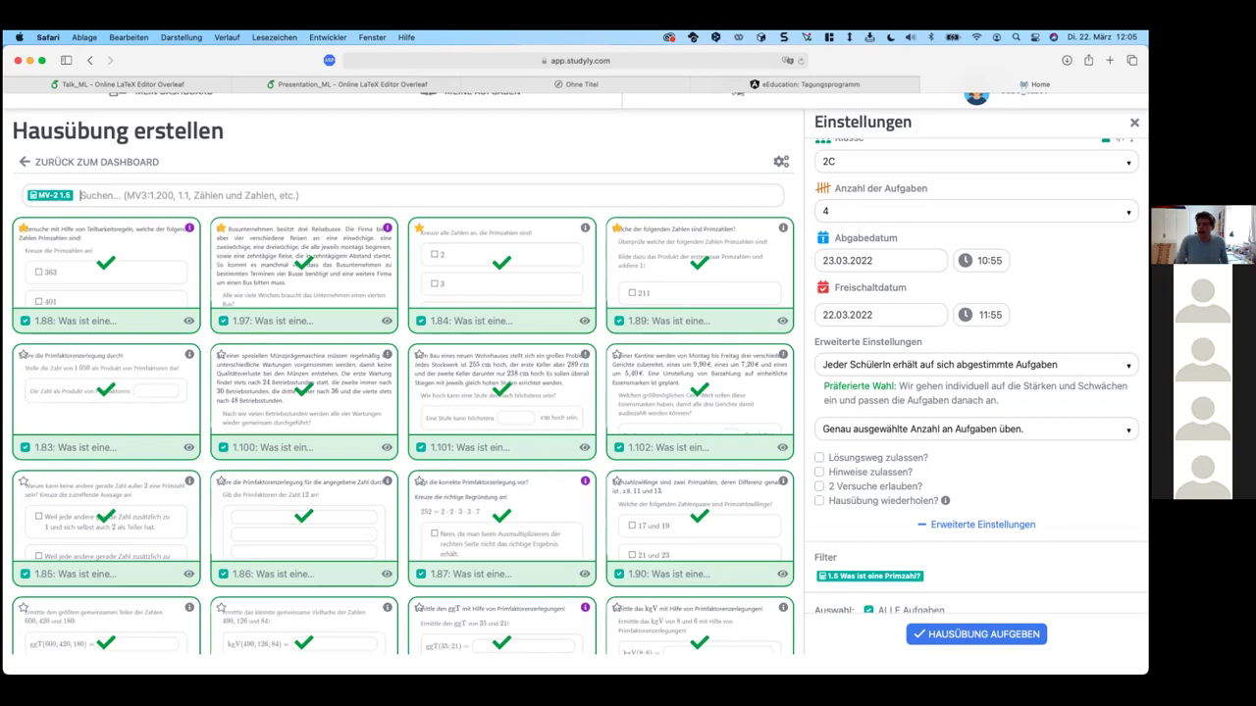
left_click(416, 195)
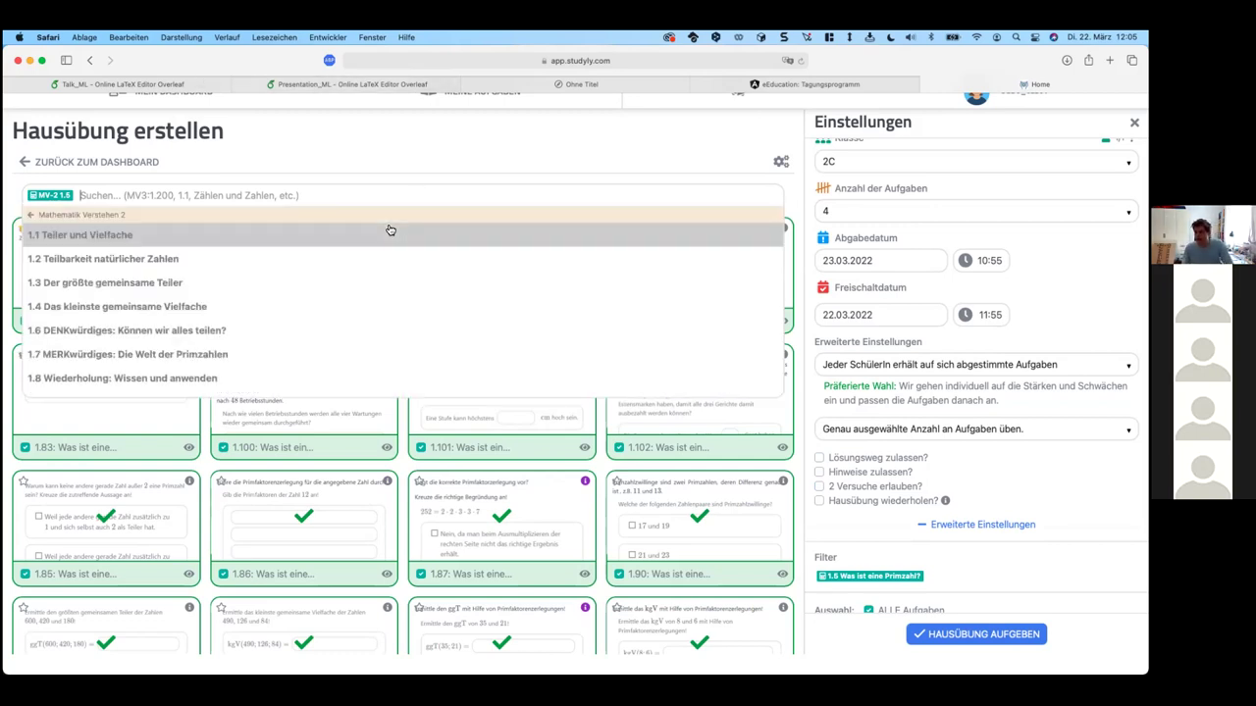
left_click(381, 171)
Step: Check which assignments exercise 1.97 already appears in, then leave for the dashboard
mouse_move(385, 234)
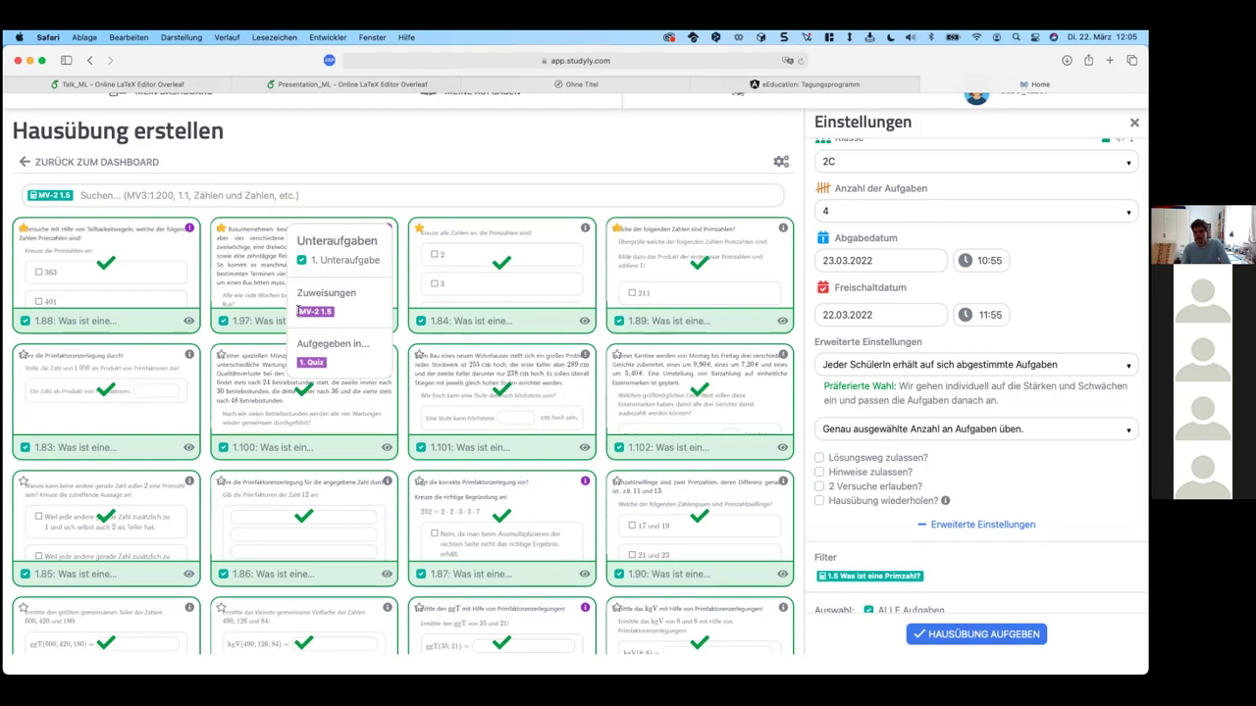
left_click_drag(300, 312, 334, 311)
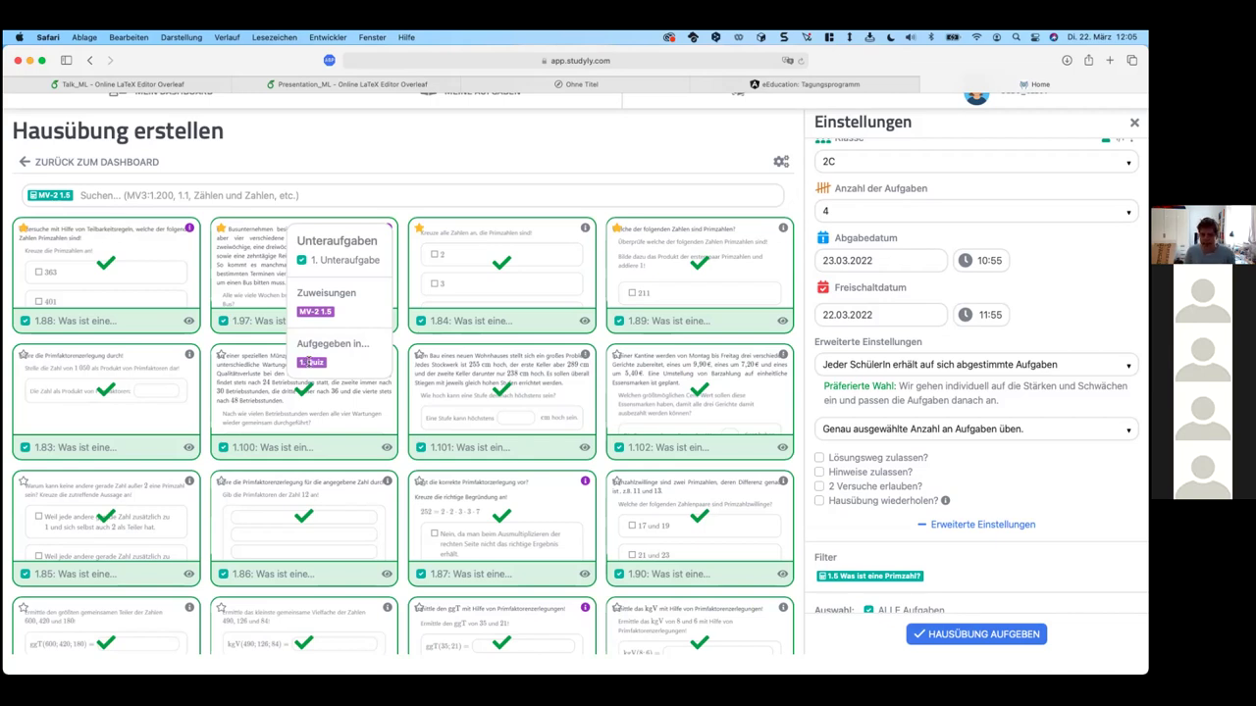
mouse_move(334, 386)
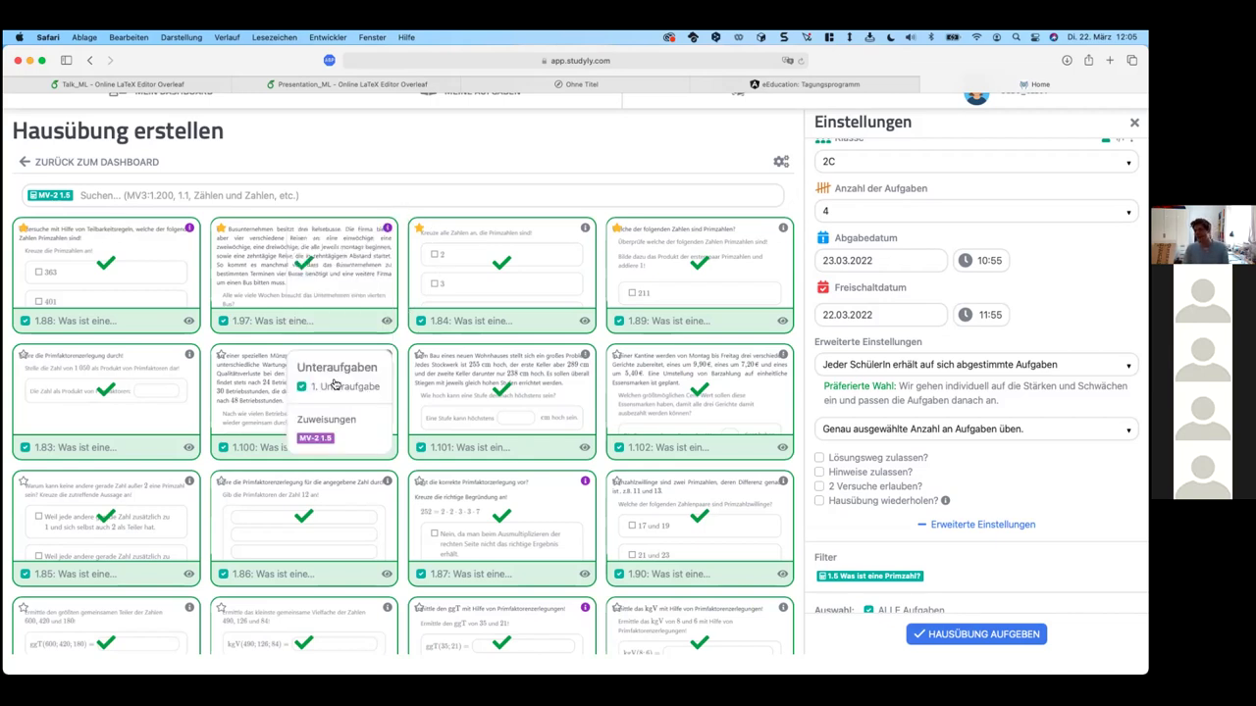
left_click(127, 163)
Step: Log out and sign in with the other teacher account using saved credentials
left_click(394, 560)
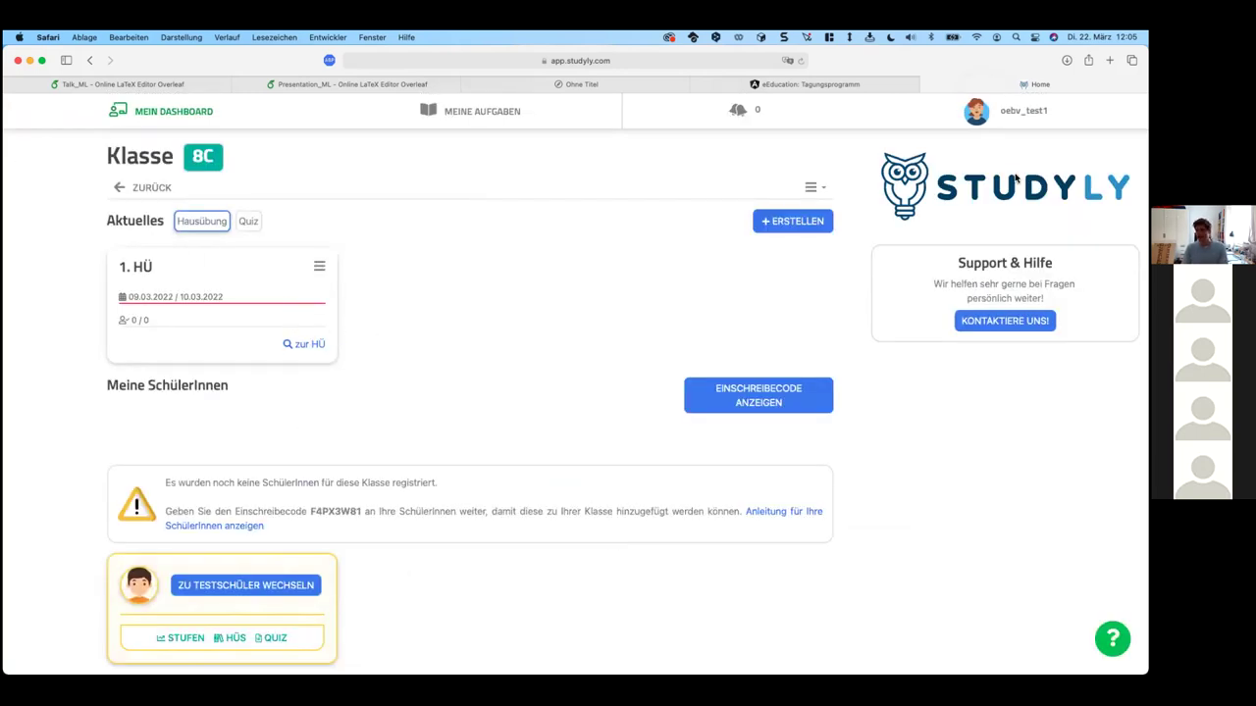
left_click(1021, 111)
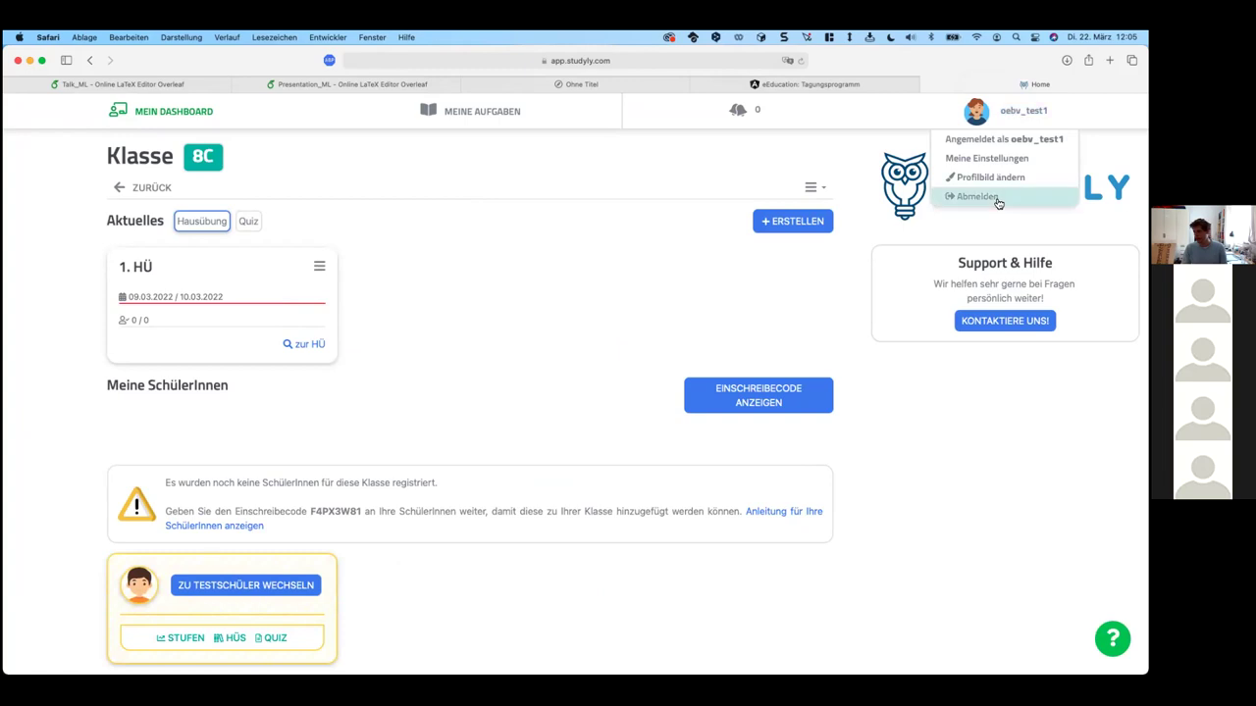
left_click(998, 199)
left_click(602, 328)
left_click(461, 404)
left_click_drag(452, 377, 362, 375)
type("klett_test1")
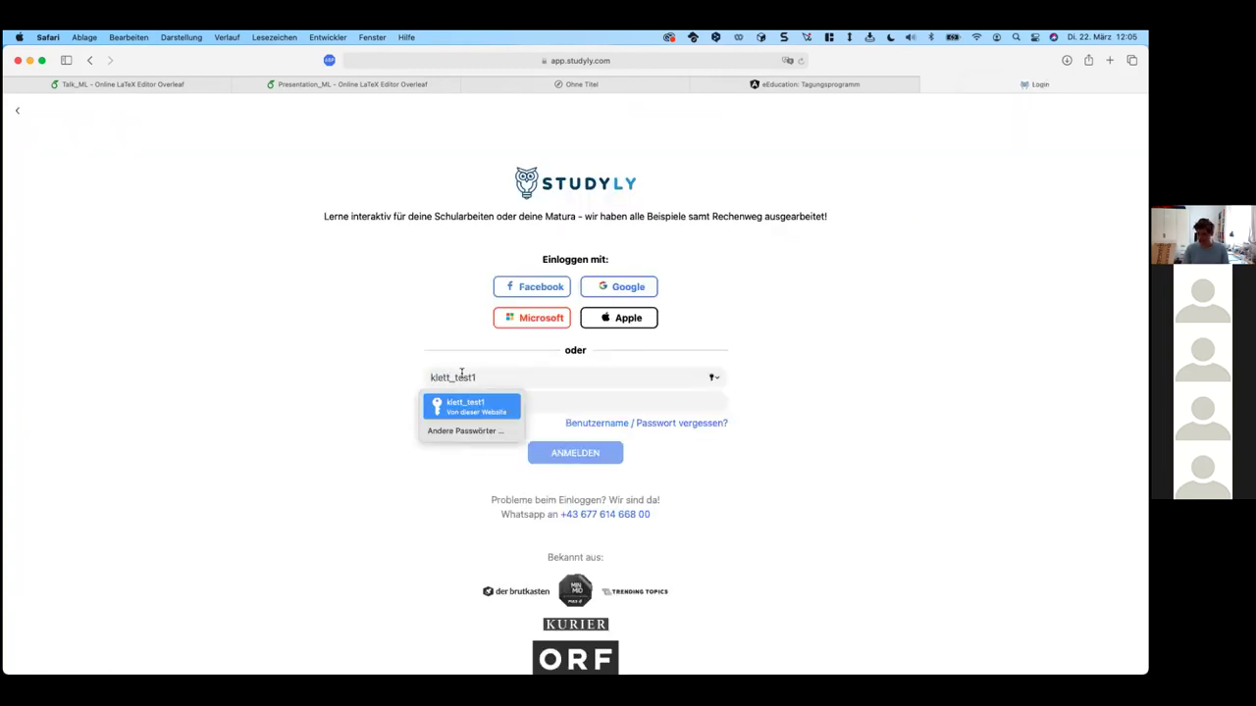
left_click(471, 406)
left_click(587, 452)
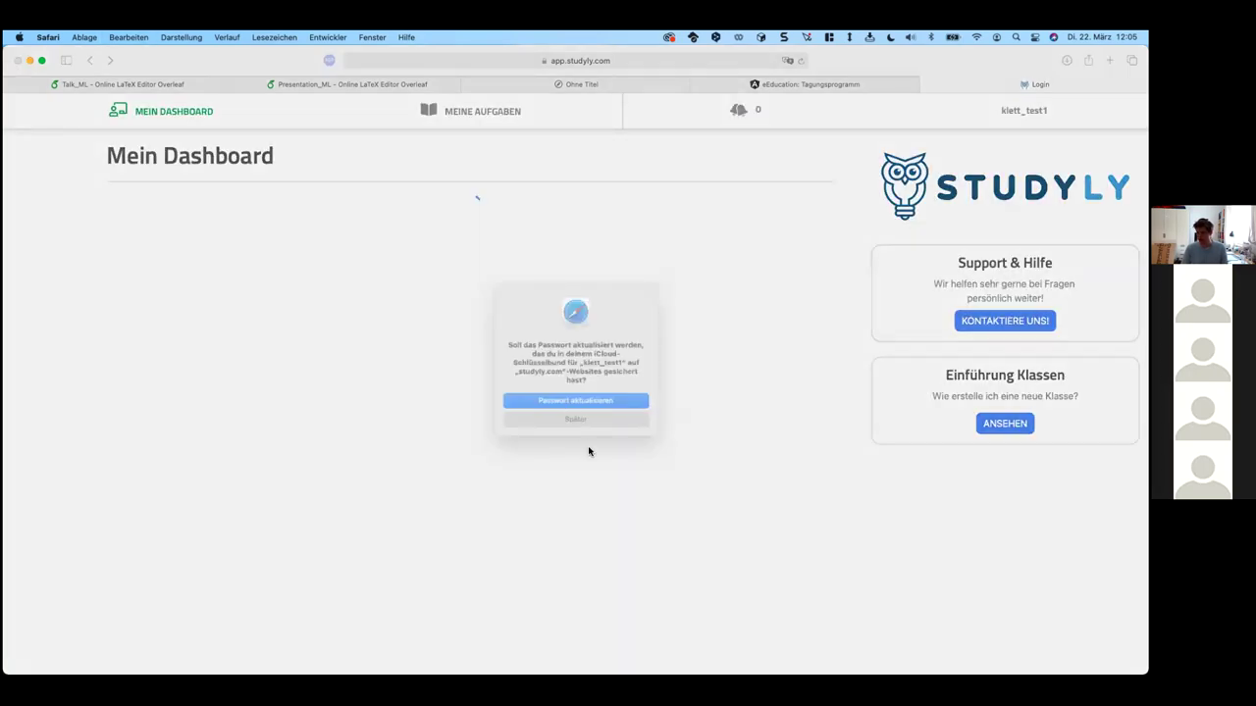
left_click(589, 424)
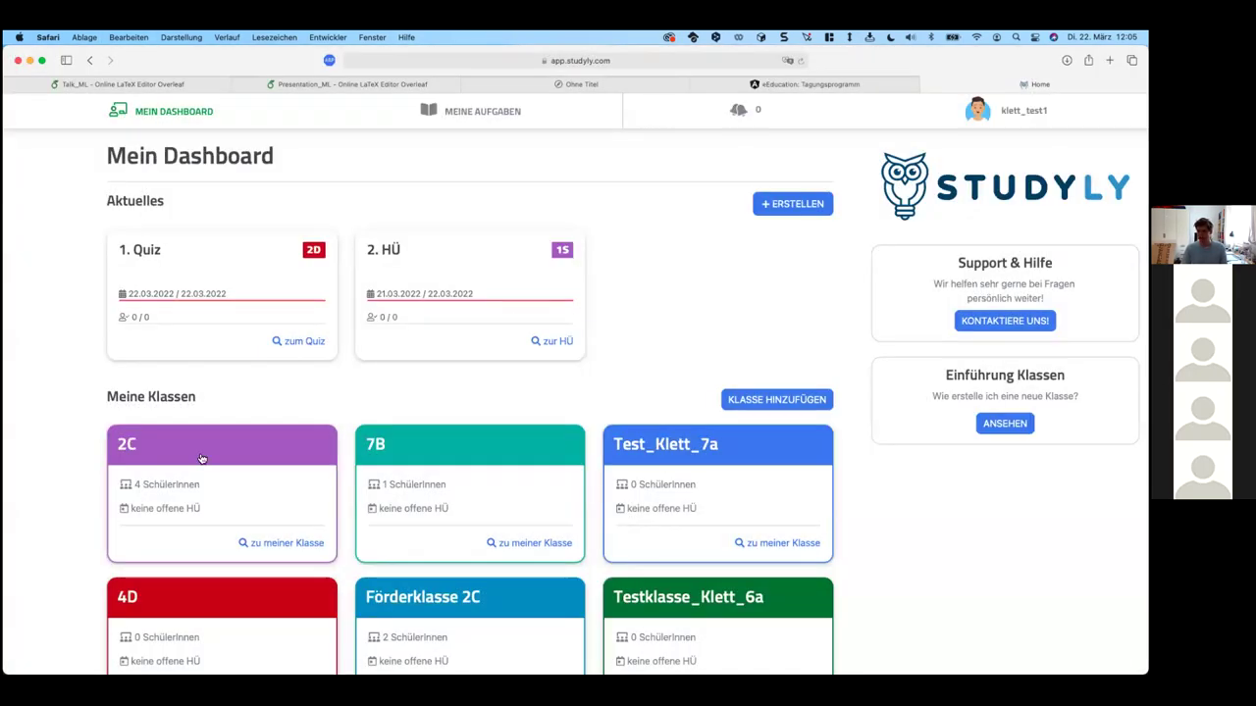
Step: Open class 2C's 12. HÜ details, refresh them, and open the manually accepted student
left_click(202, 458)
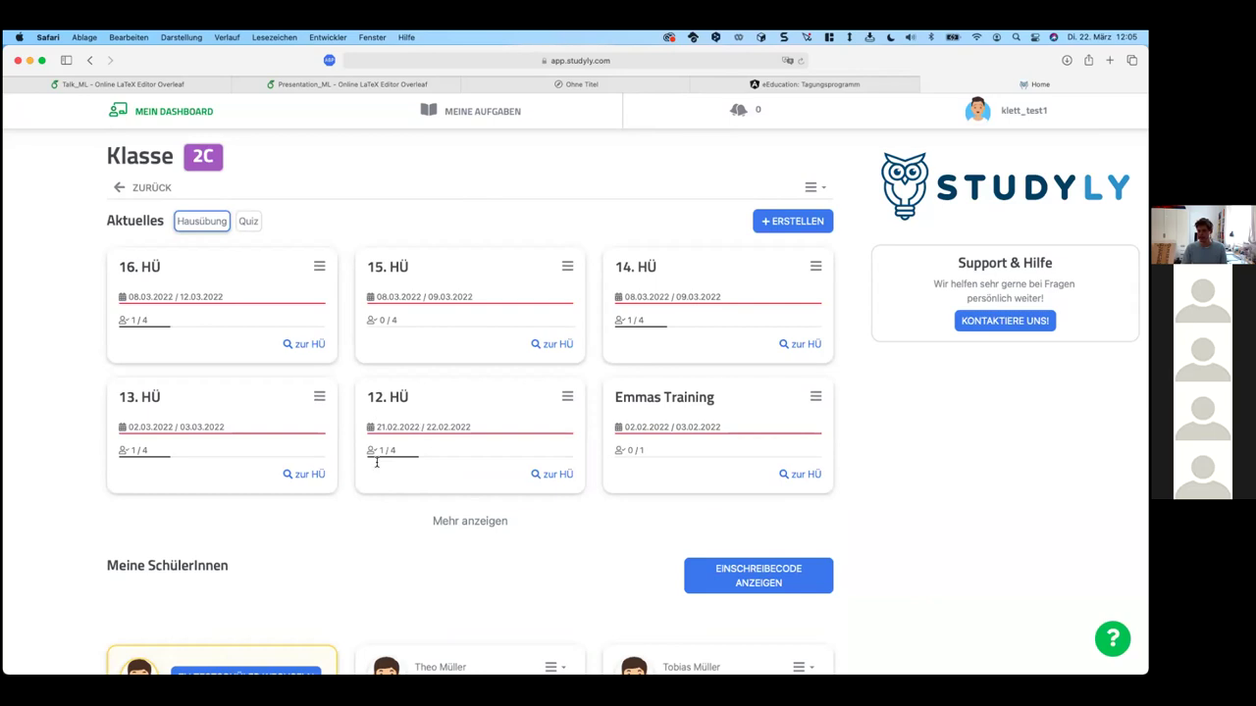
left_click(393, 398)
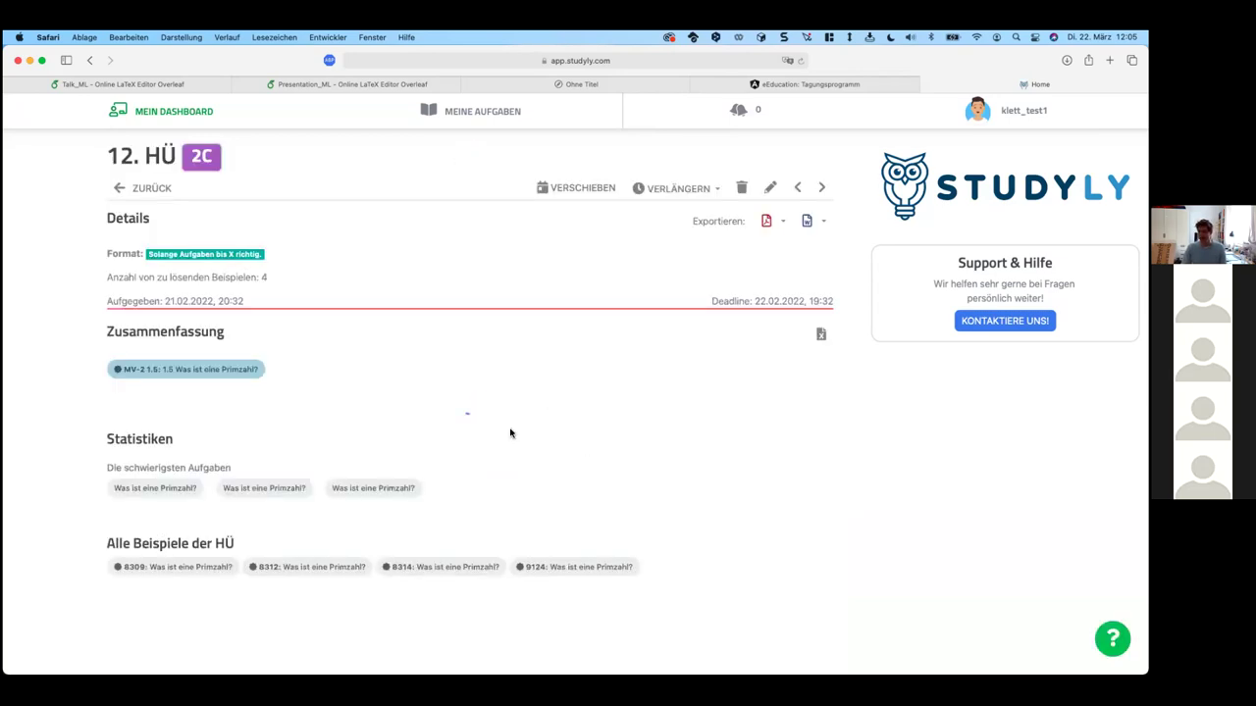
scroll(506, 469, "down", 1)
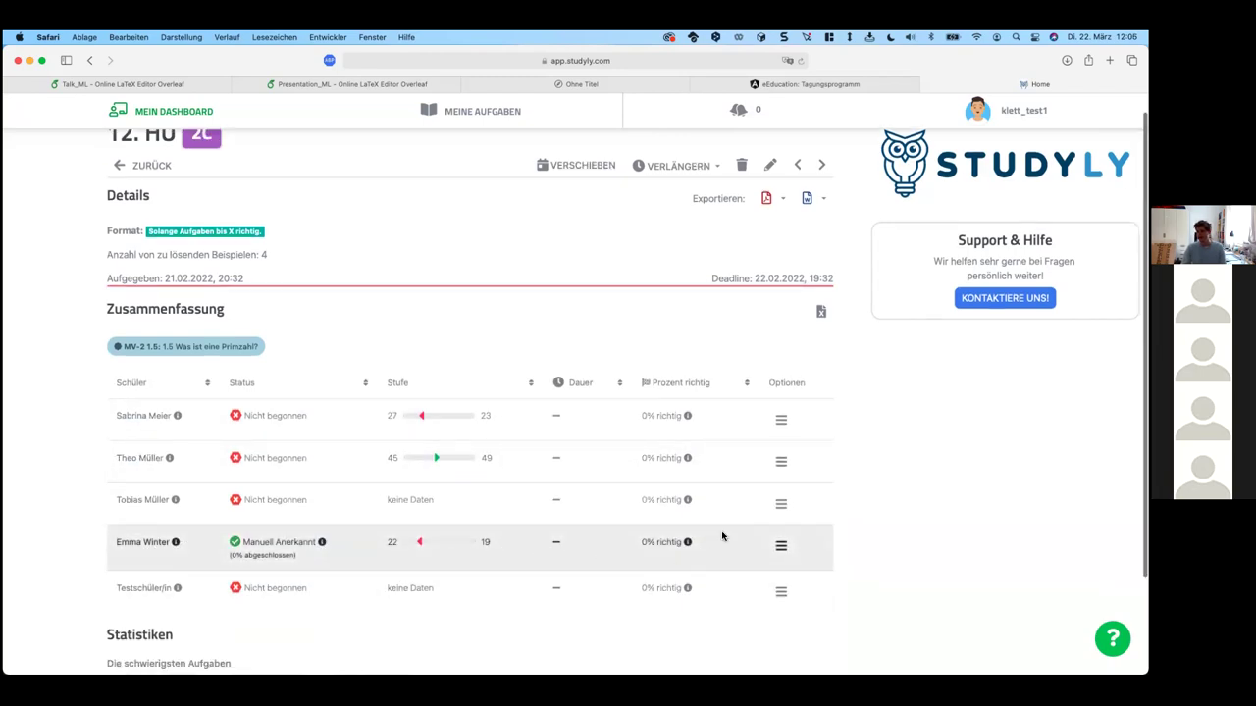
left_click(798, 166)
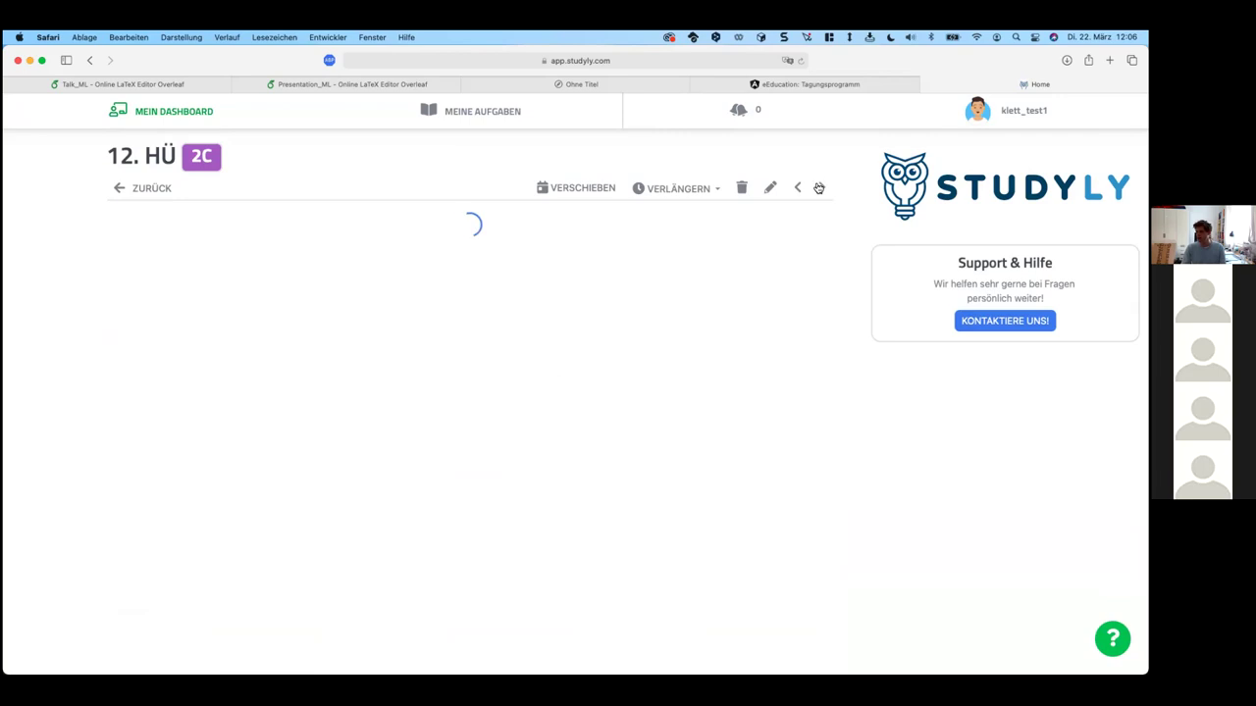
scroll(485, 429, "down", 2)
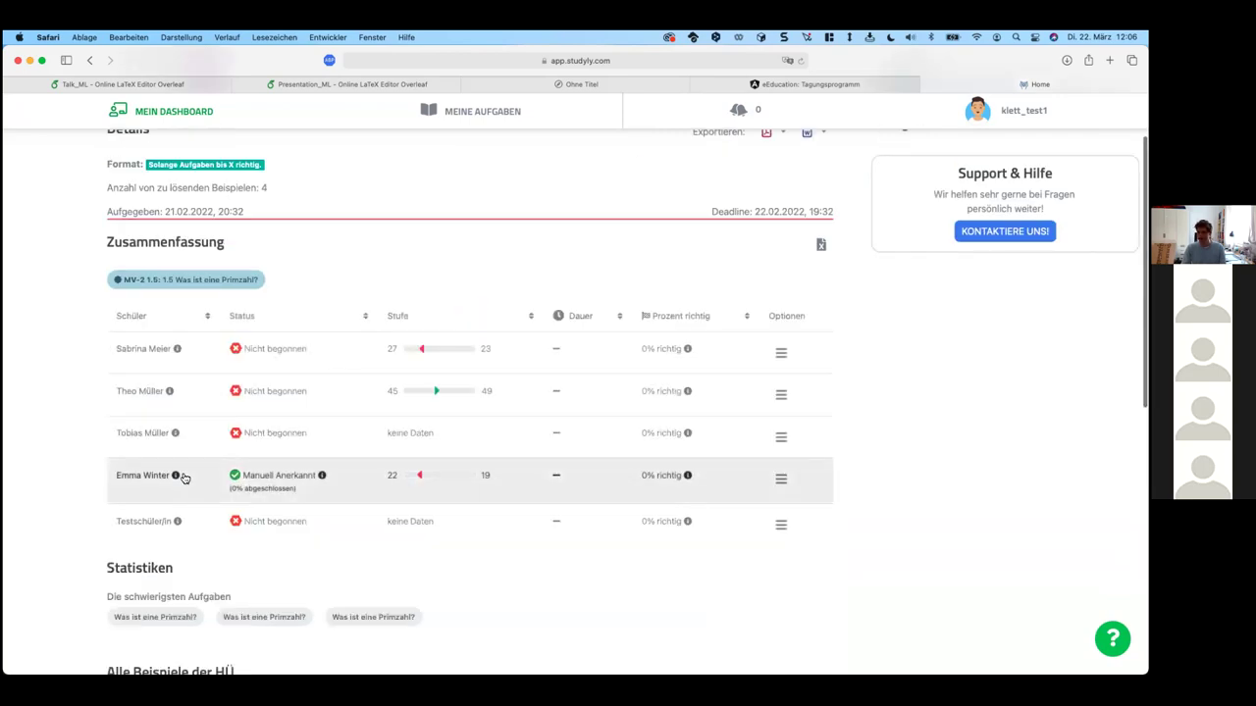
left_click(174, 479)
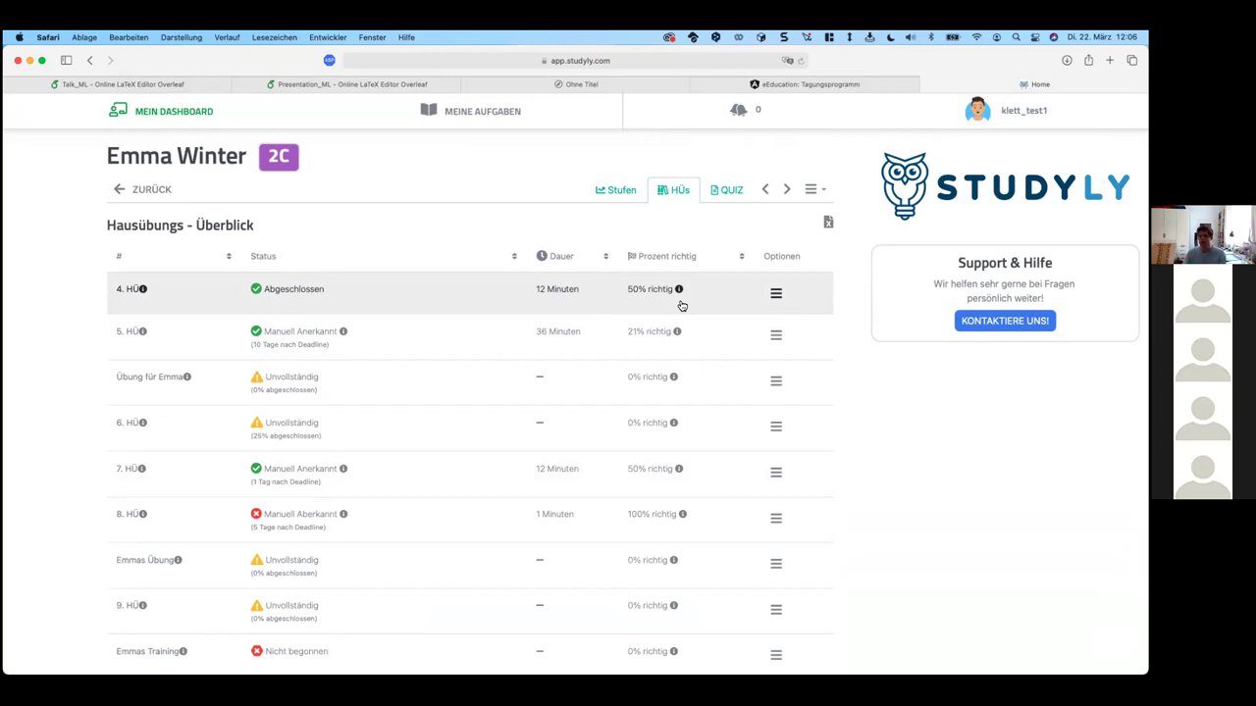
Step: View the student's 4. HÜ examples 7935, 7792 and 7799 with its worked solution
left_click(775, 292)
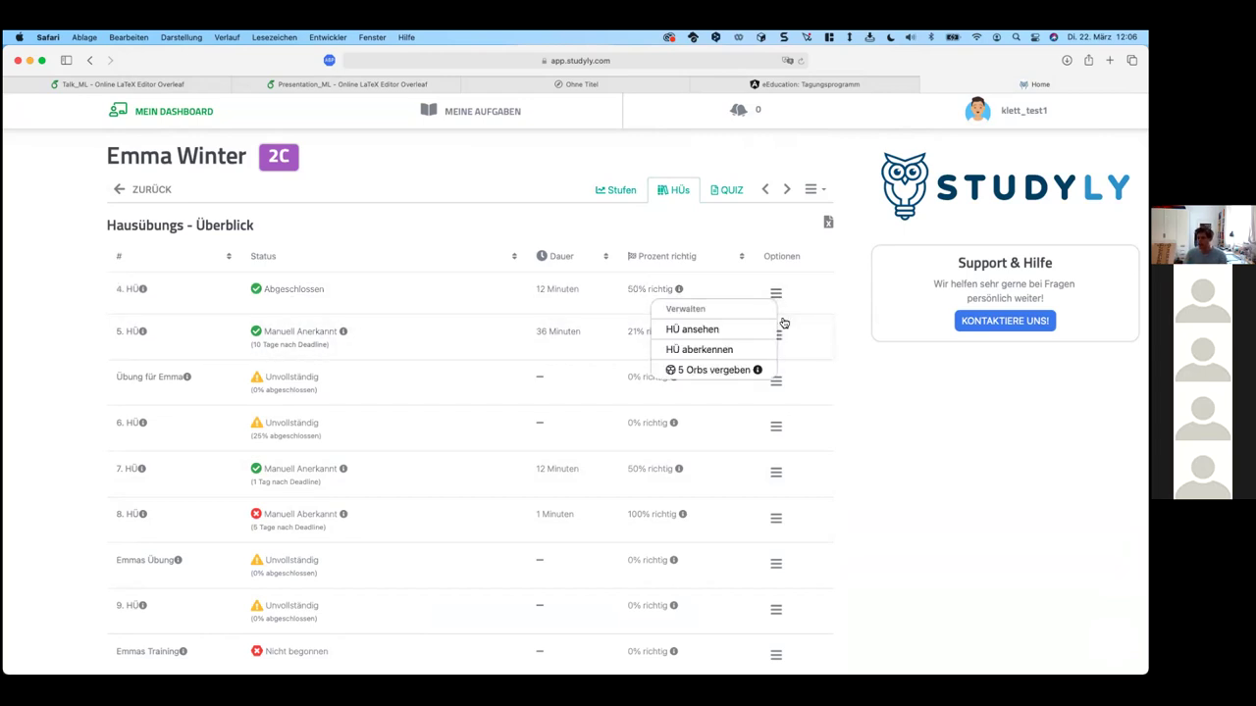
left_click(710, 330)
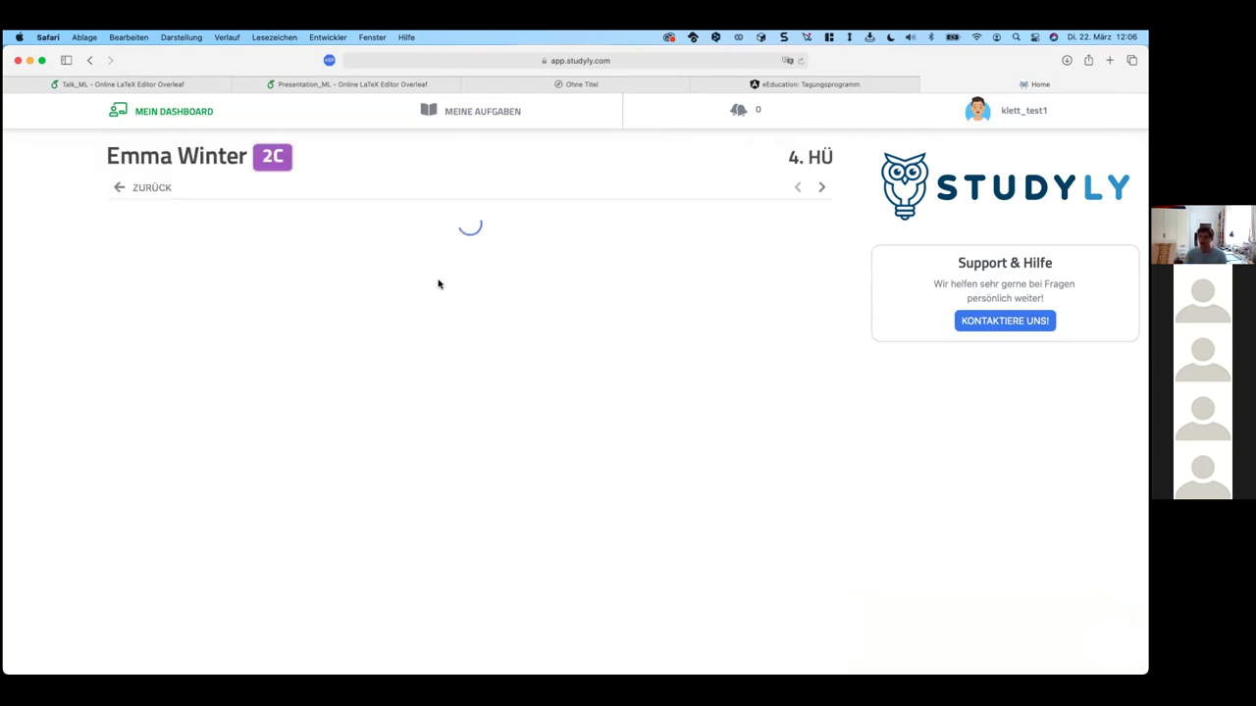
left_click(197, 246)
left_click(308, 243)
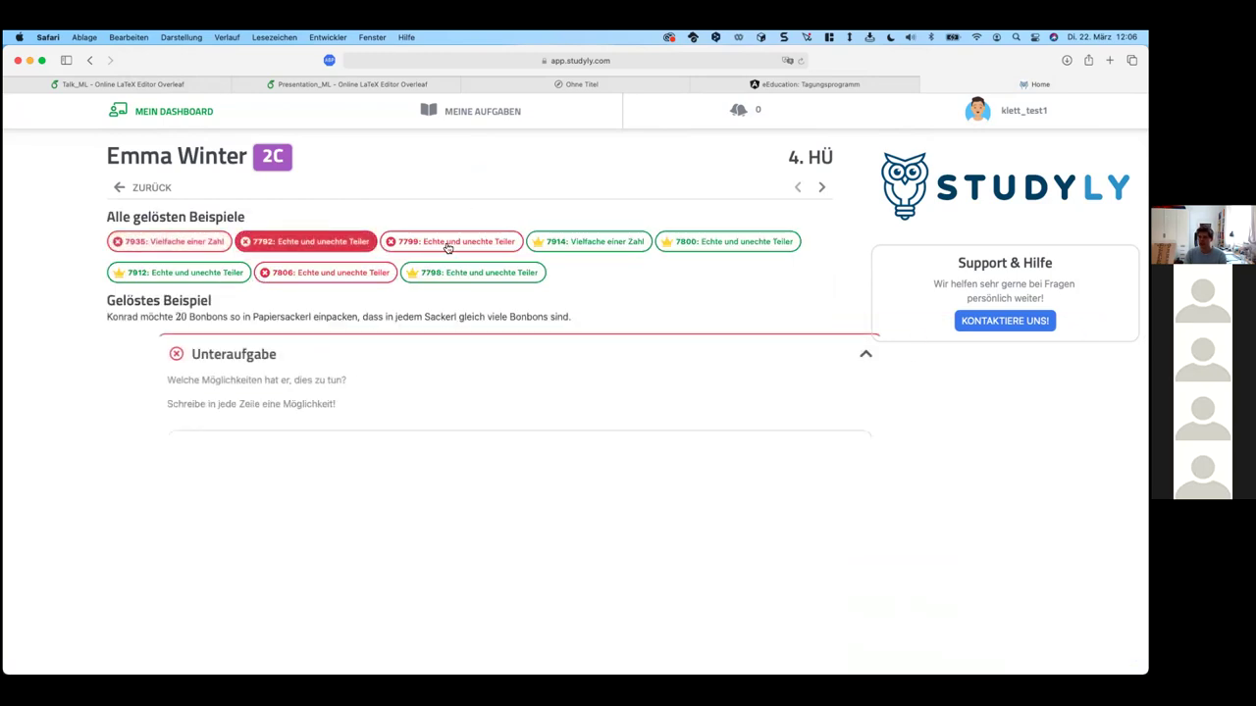
left_click(448, 242)
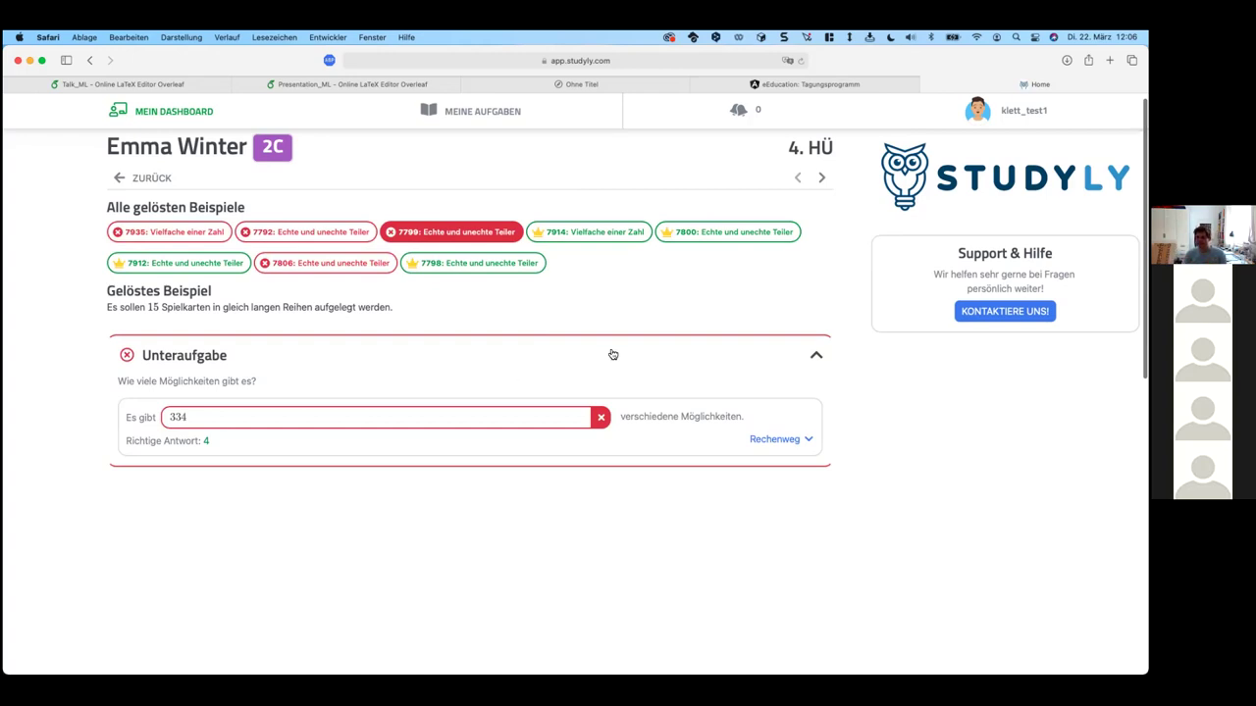
left_click(786, 440)
scroll(347, 578, "down", 10)
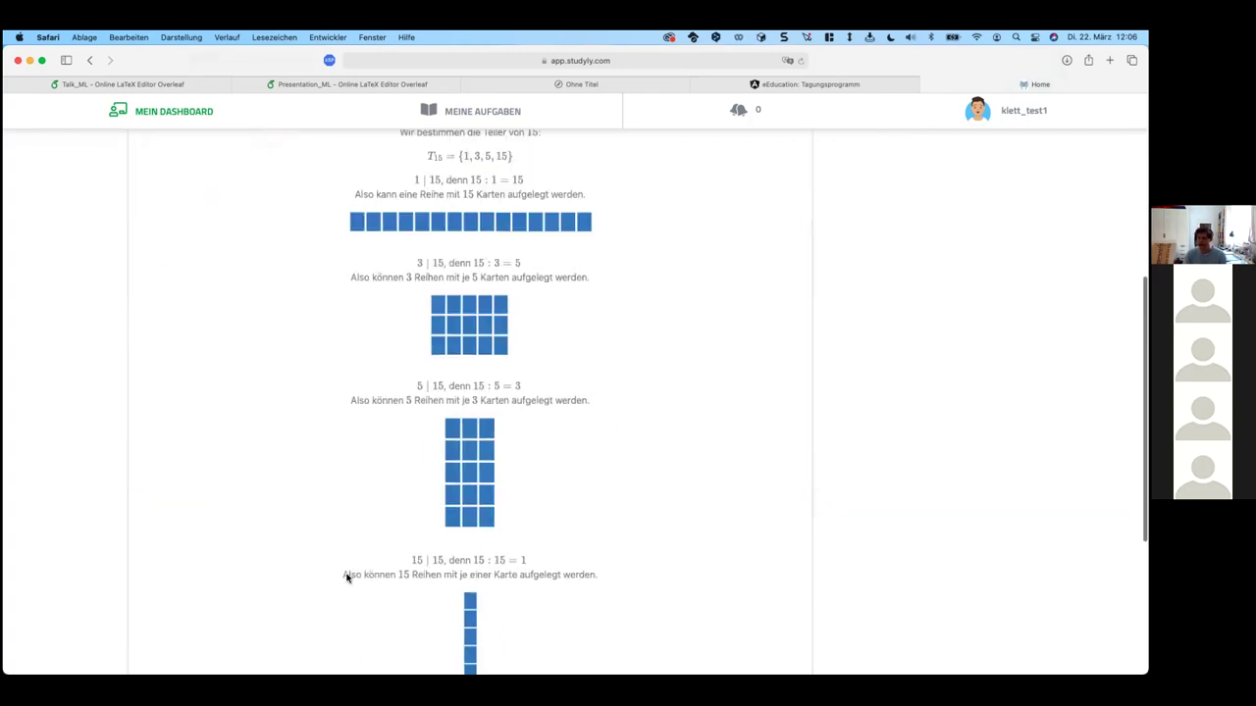
scroll(523, 351, "up", 10)
scroll(523, 351, "down", 5)
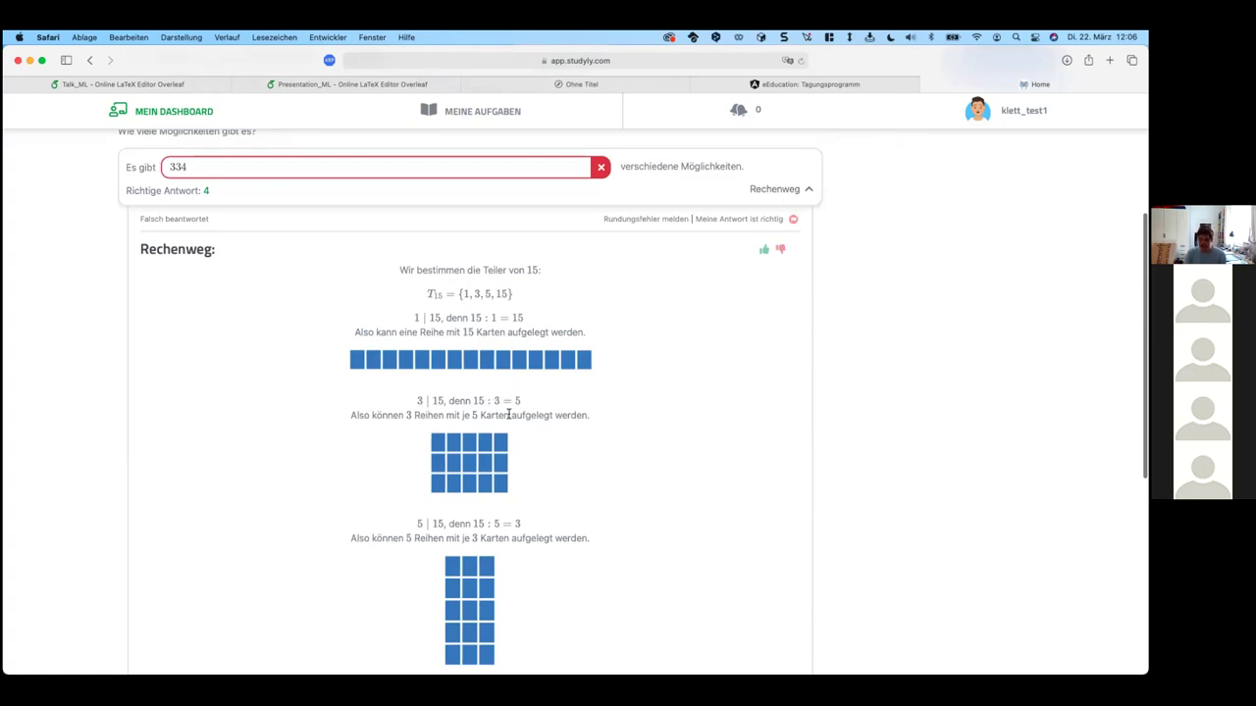
scroll(508, 415, "up", 4)
Step: Review the solved examples 7798, 7914, 7800 and the flower-row example 7912
left_click(473, 235)
left_click(573, 245)
left_click(726, 245)
left_click(182, 273)
scroll(274, 545, "down", 2)
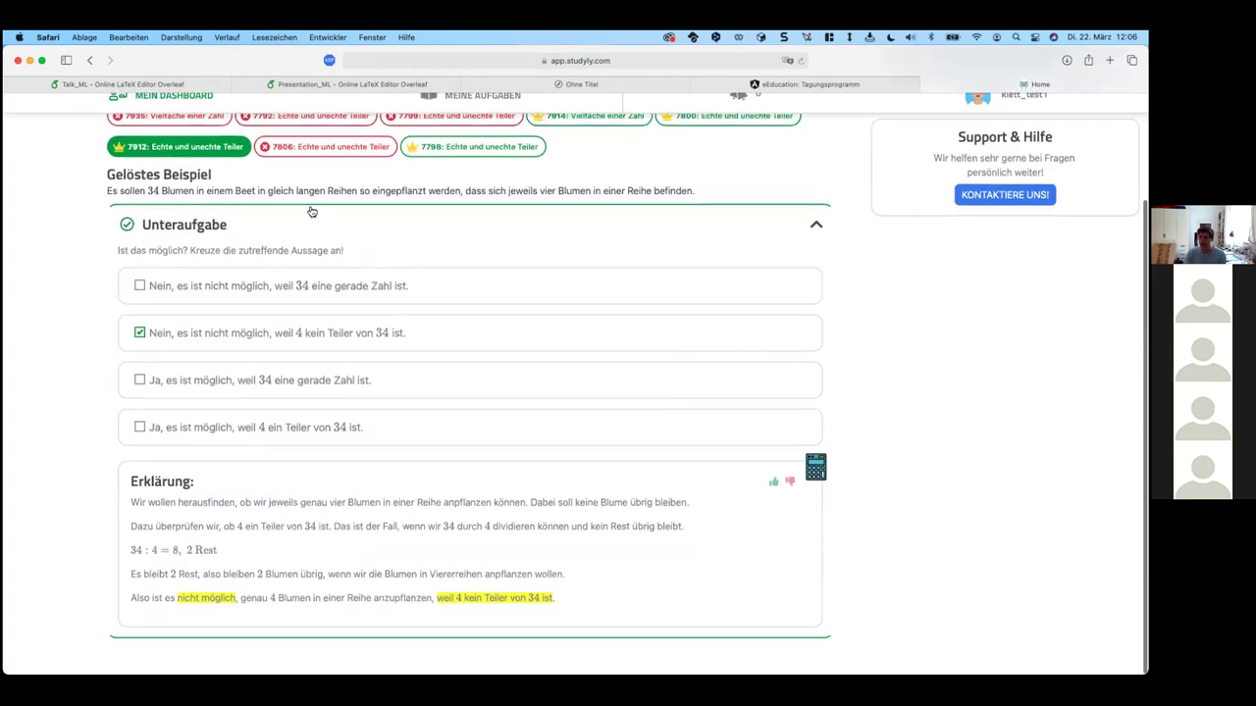
scroll(308, 188, "up", 2)
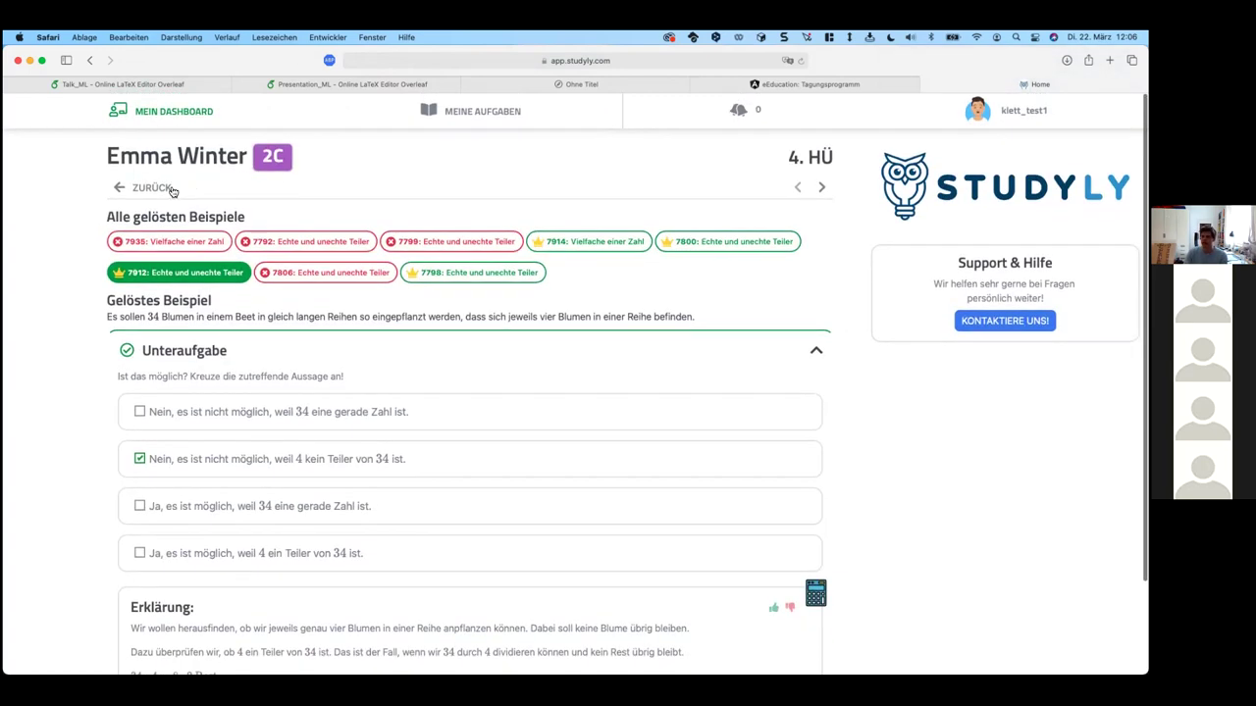
Step: Return to class 2C, reopen the student, and show her quiz overview
left_click(273, 158)
scroll(424, 476, "down", 5)
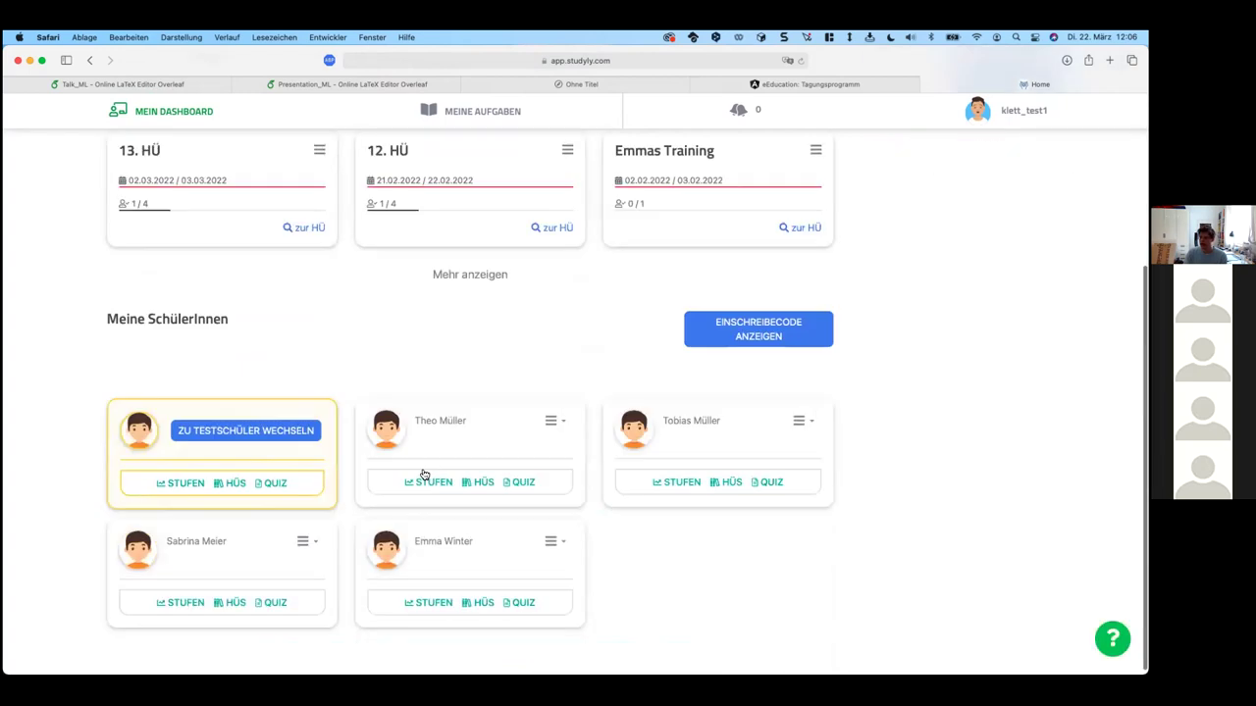
left_click(435, 600)
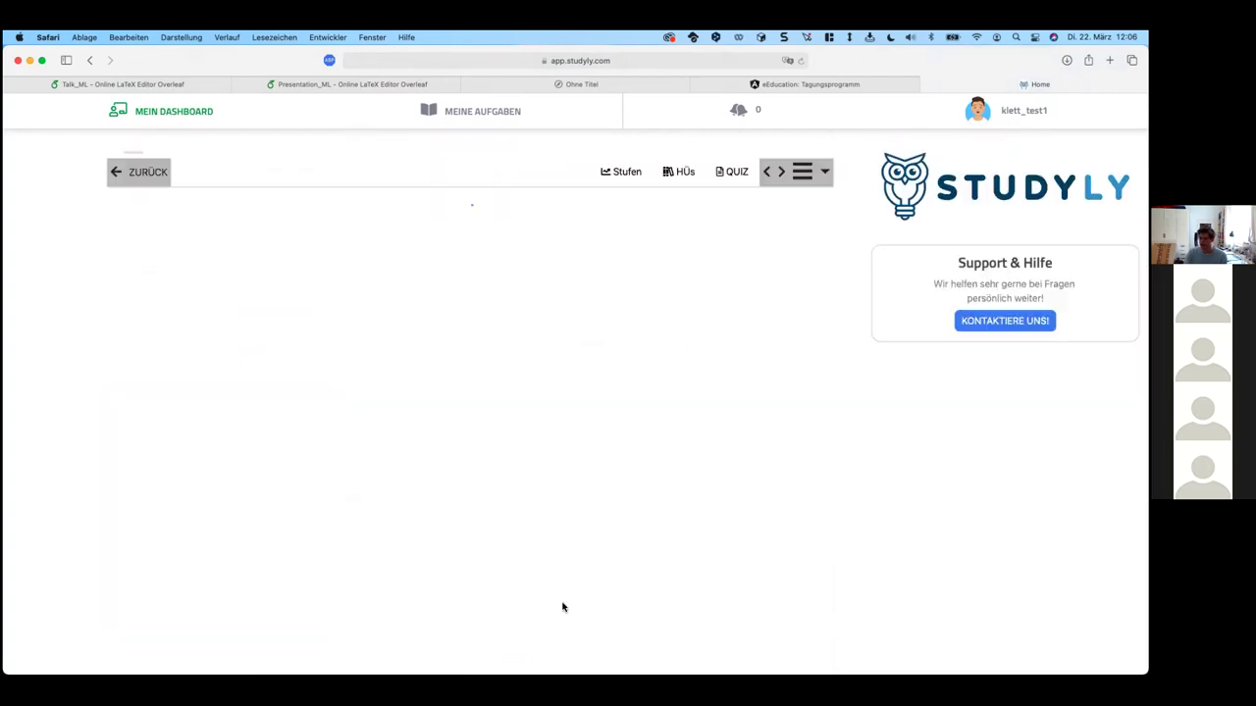
scroll(417, 502, "down", 5)
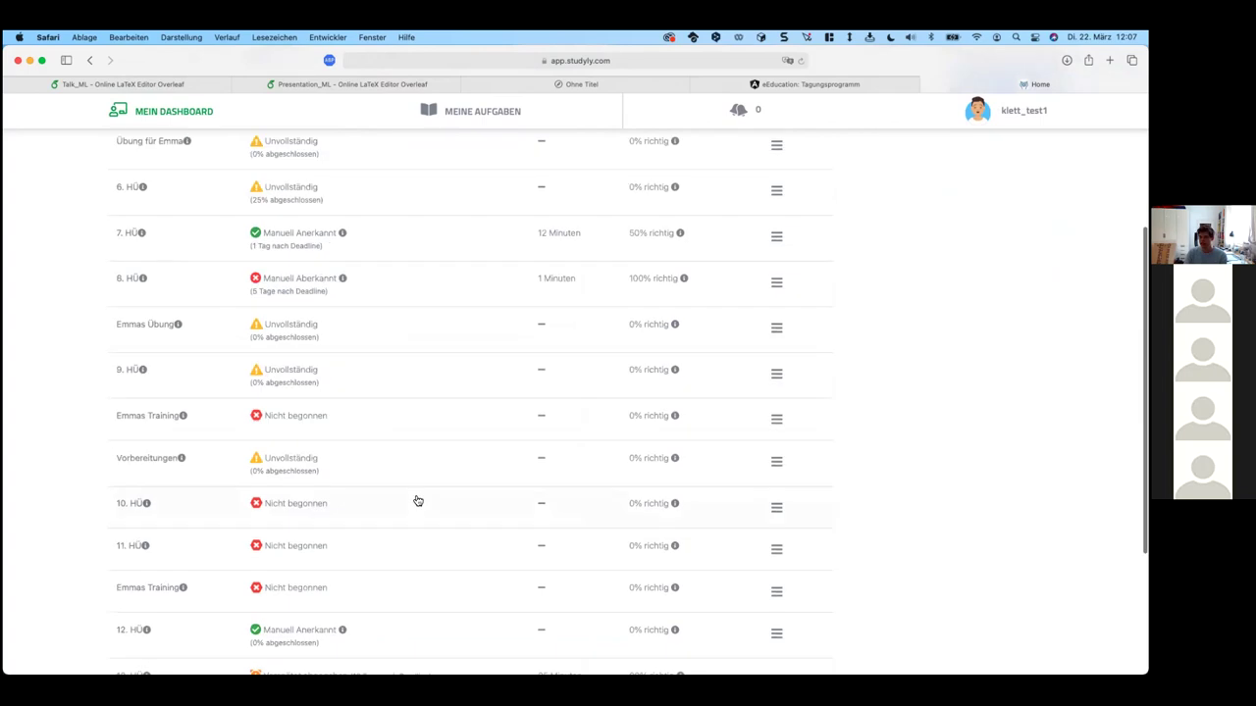
scroll(488, 504, "up", 5)
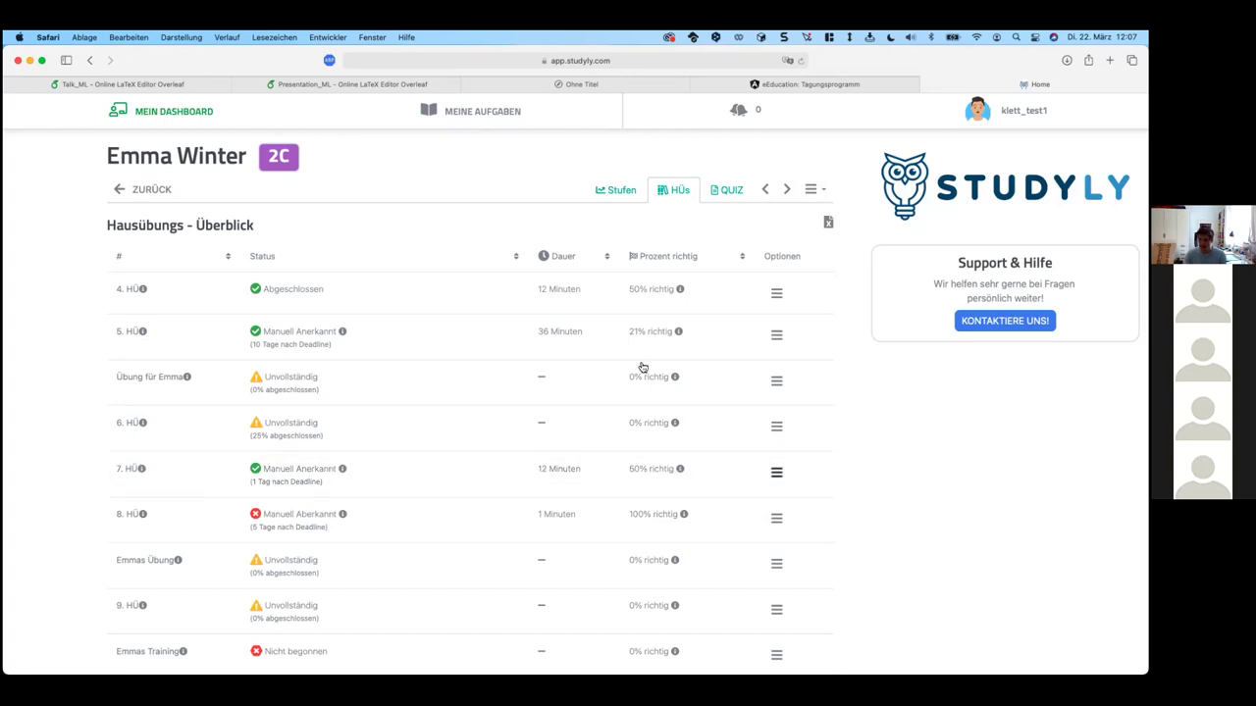
left_click(707, 189)
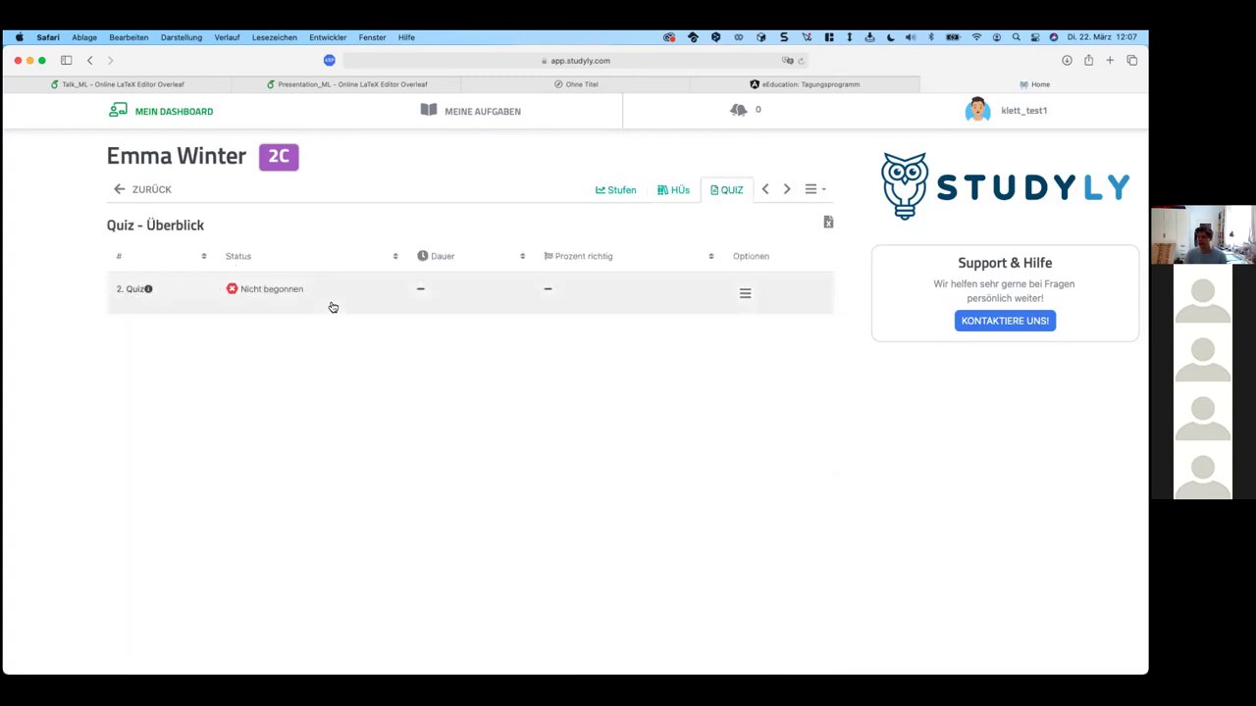
Step: Check the 2. Quiz options, then open the student's Stufen competence overview
left_click(745, 295)
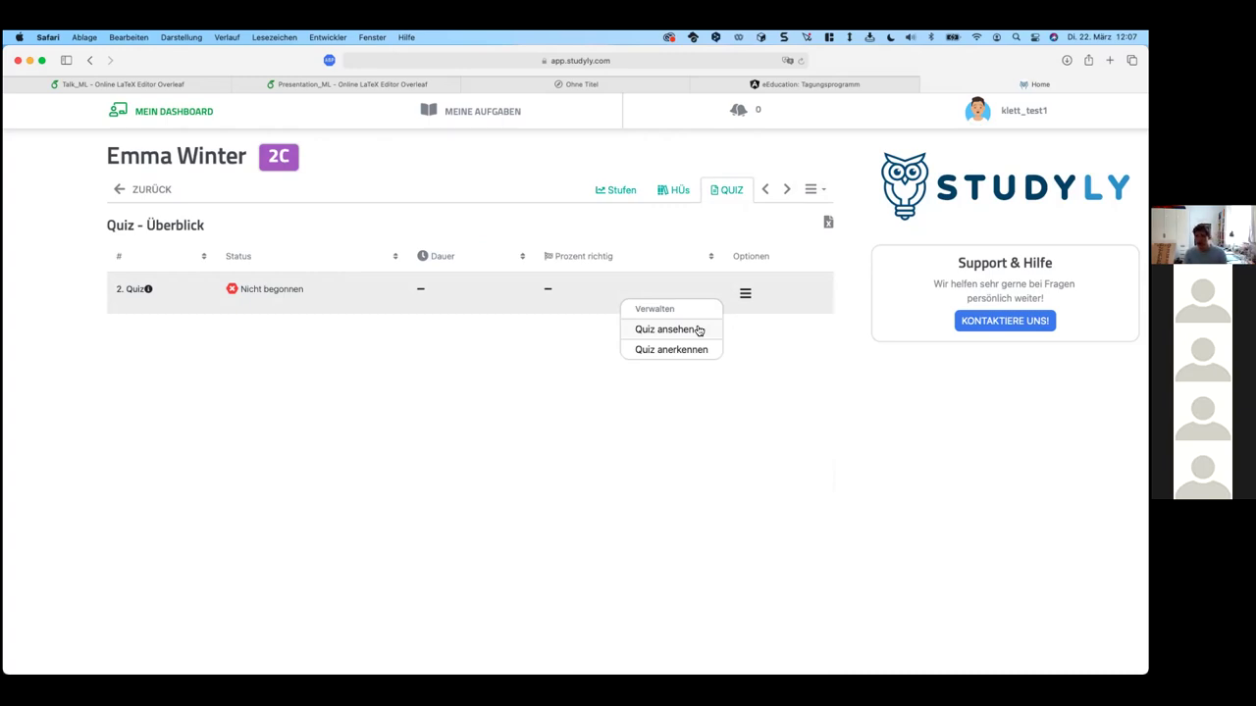
left_click(820, 359)
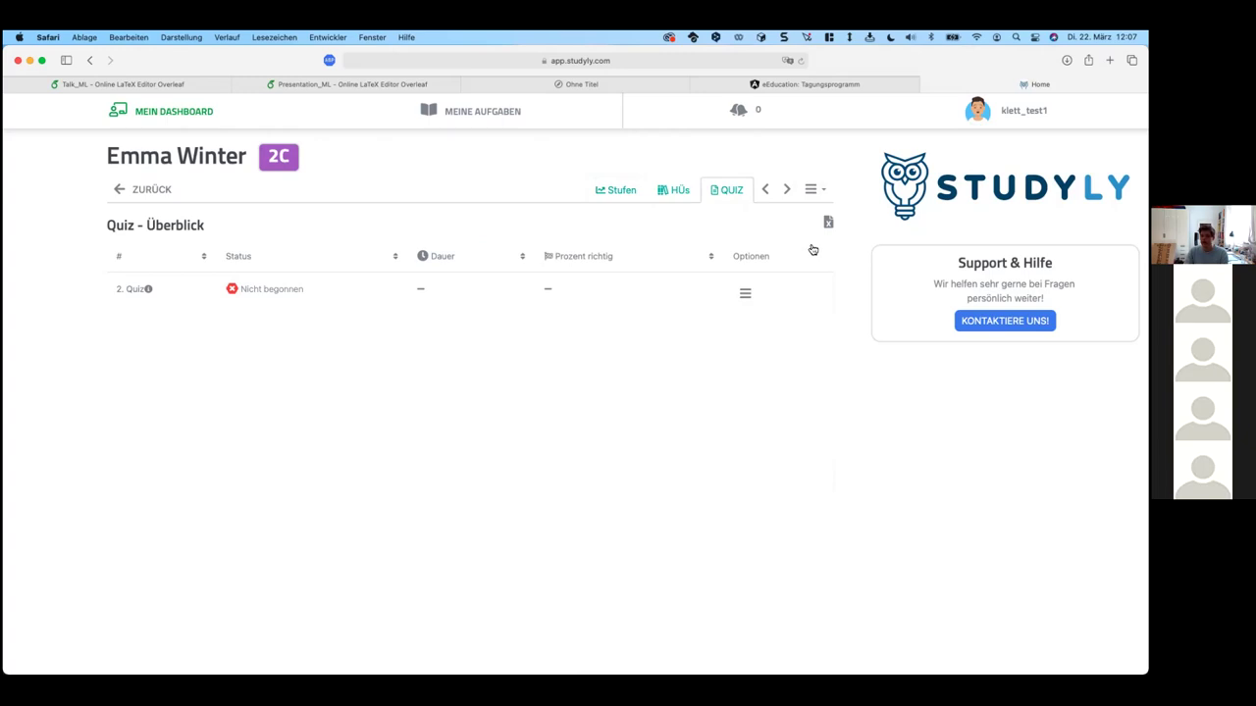
left_click(620, 192)
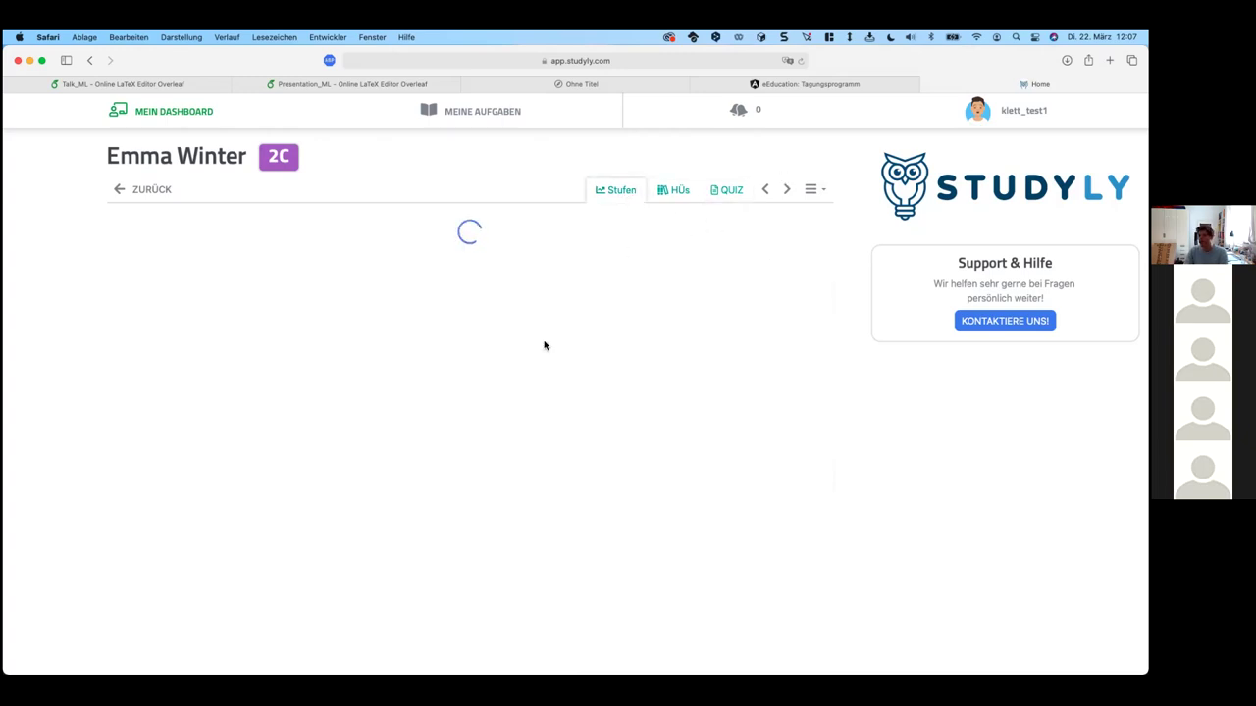
scroll(521, 371, "down", 4)
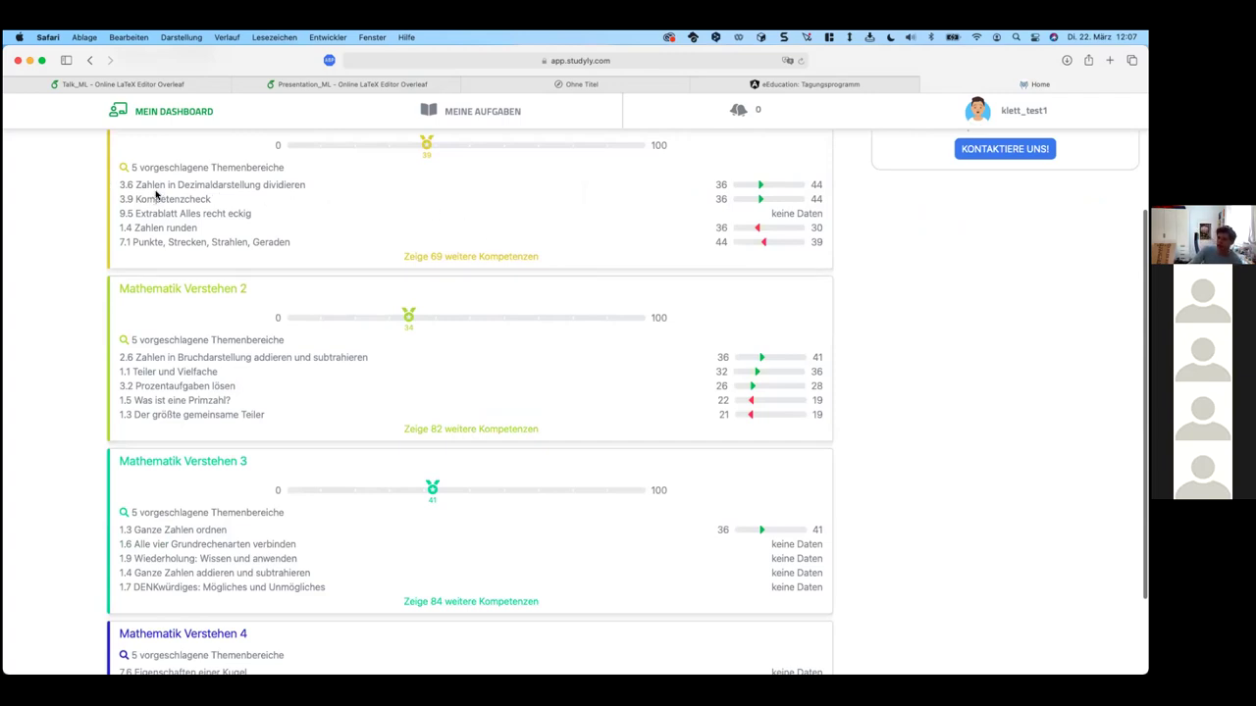
scroll(225, 229, "up", 4)
scroll(343, 258, "down", 2)
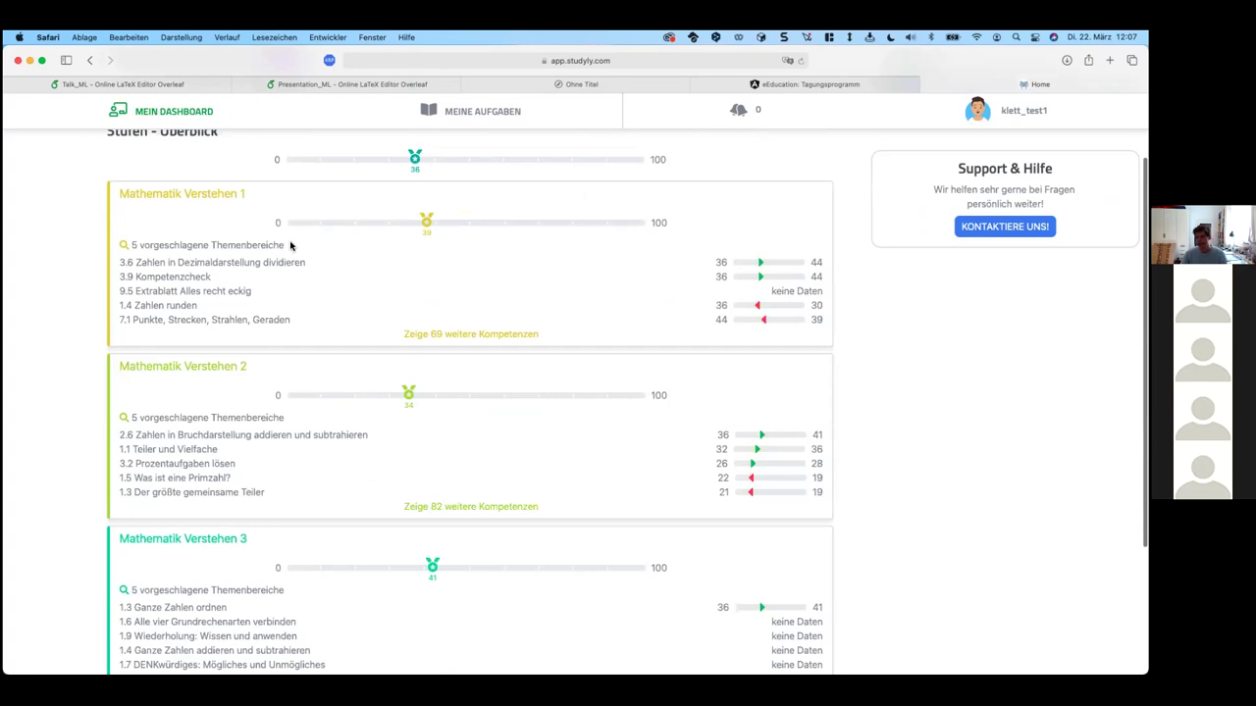
Step: Highlight the competence topics on lines 3.6, Kompetenzcheck, 1.4 and 7.1 while reviewing
left_click_drag(140, 262, 305, 258)
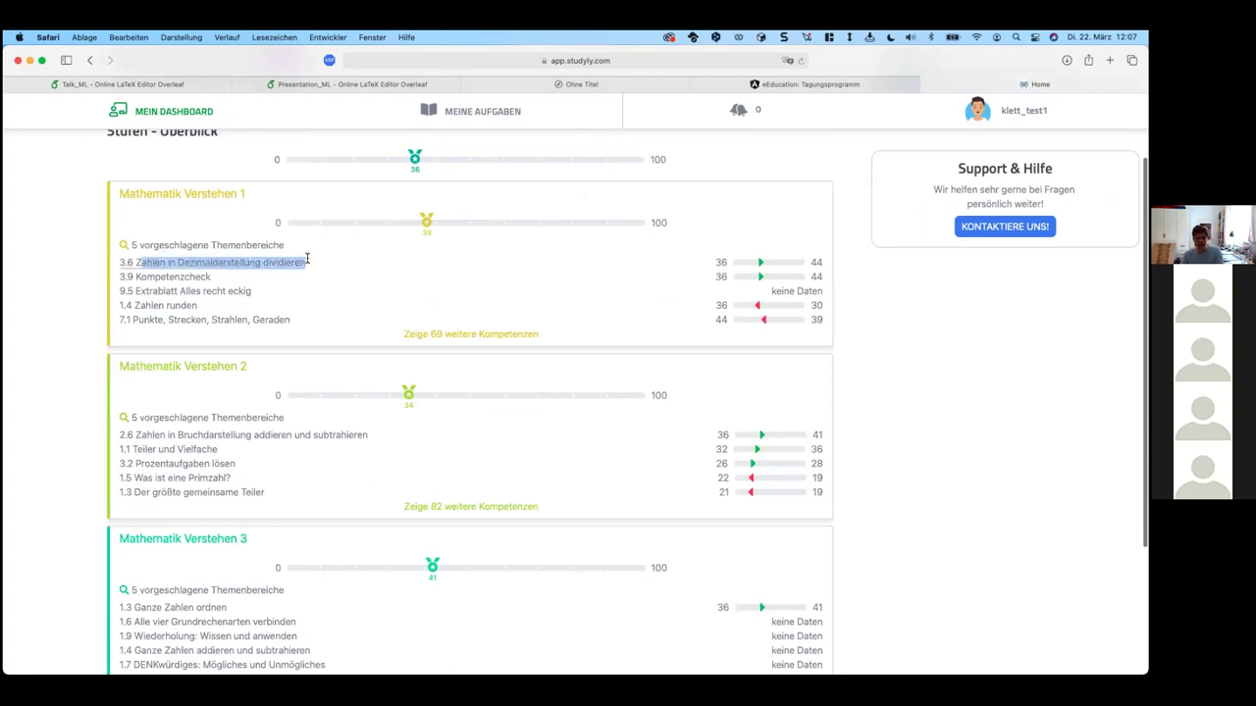
left_click(306, 260)
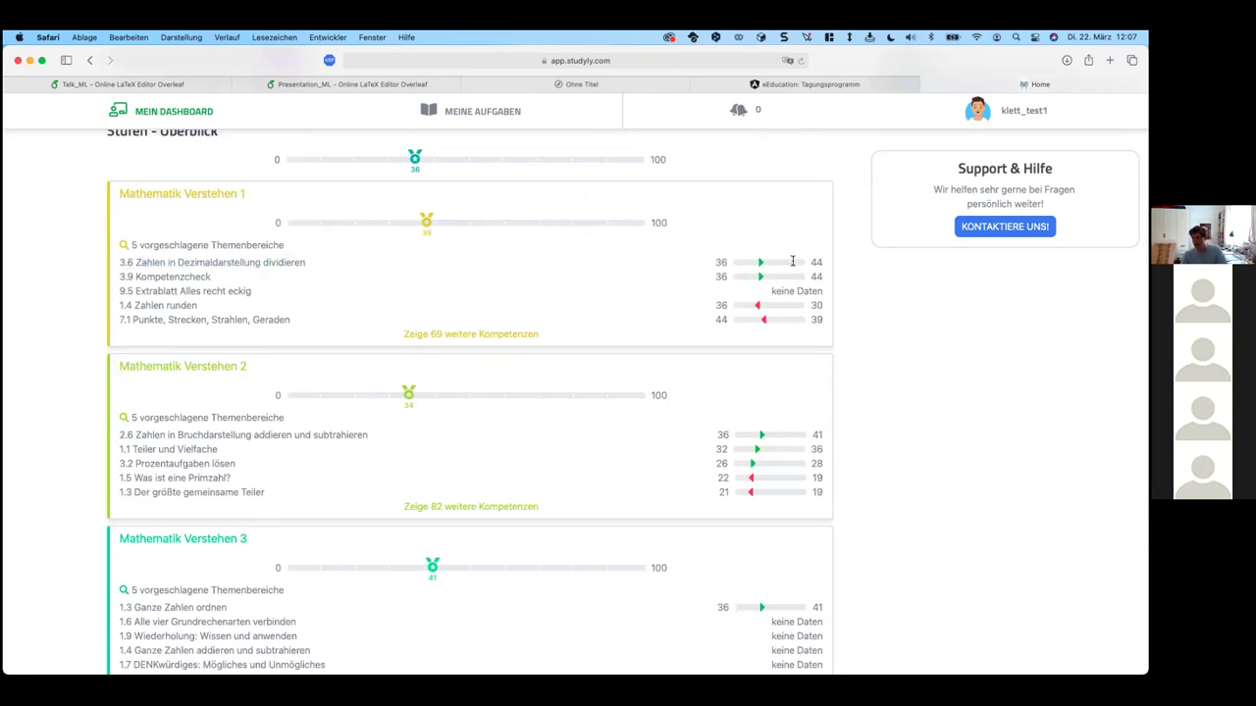
left_click_drag(145, 277, 833, 278)
left_click(833, 278)
triple_click(147, 303)
left_click_drag(134, 319, 283, 316)
double_click(284, 319)
left_click(286, 320)
Step: Highlight the 1.4 Zahlen runden topic and return to the class 2C page
double_click(152, 305)
left_click(230, 323)
scroll(229, 323, "up", 2)
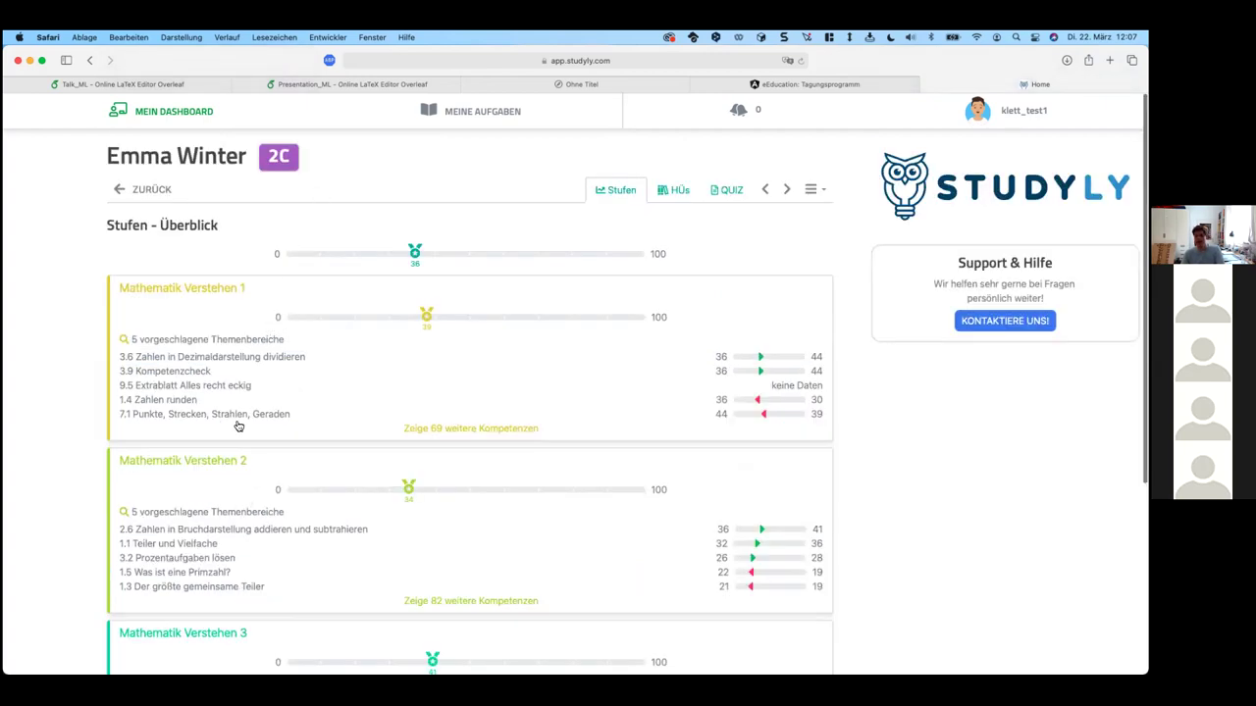
left_click_drag(118, 399, 381, 402)
left_click(722, 402)
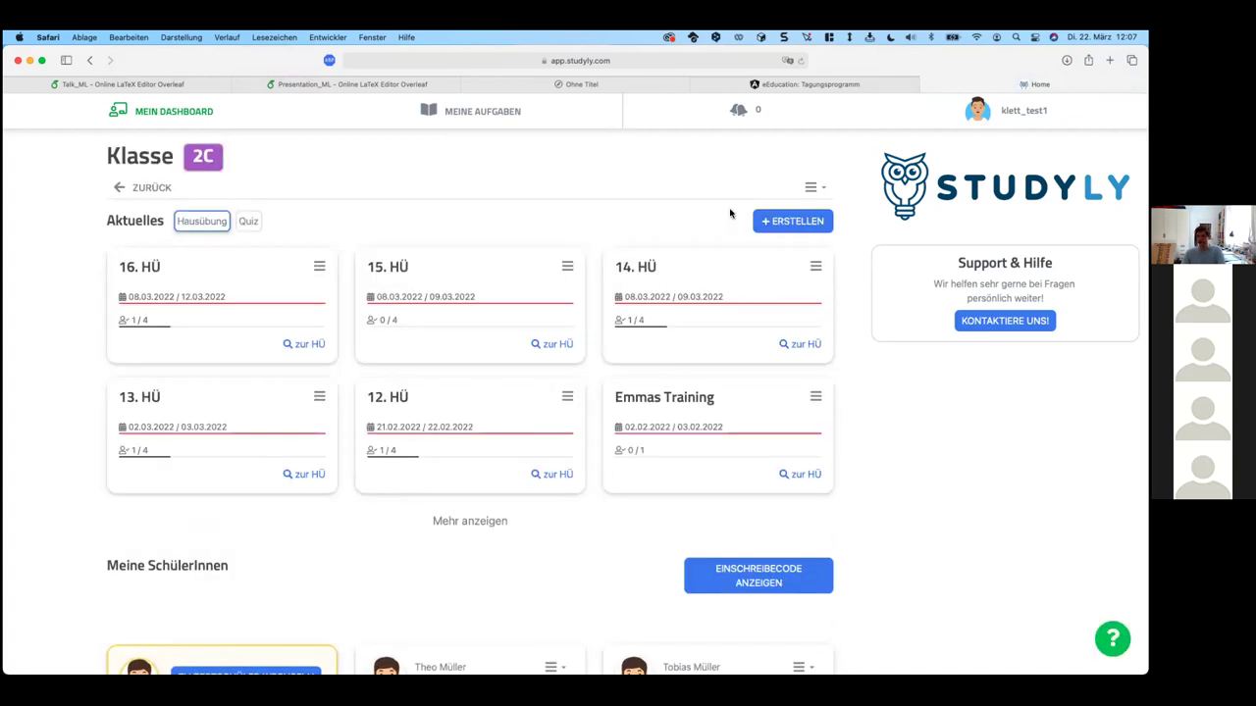
Step: Start a new class 2C homework assigned only to the single student
left_click(785, 221)
left_click(768, 274)
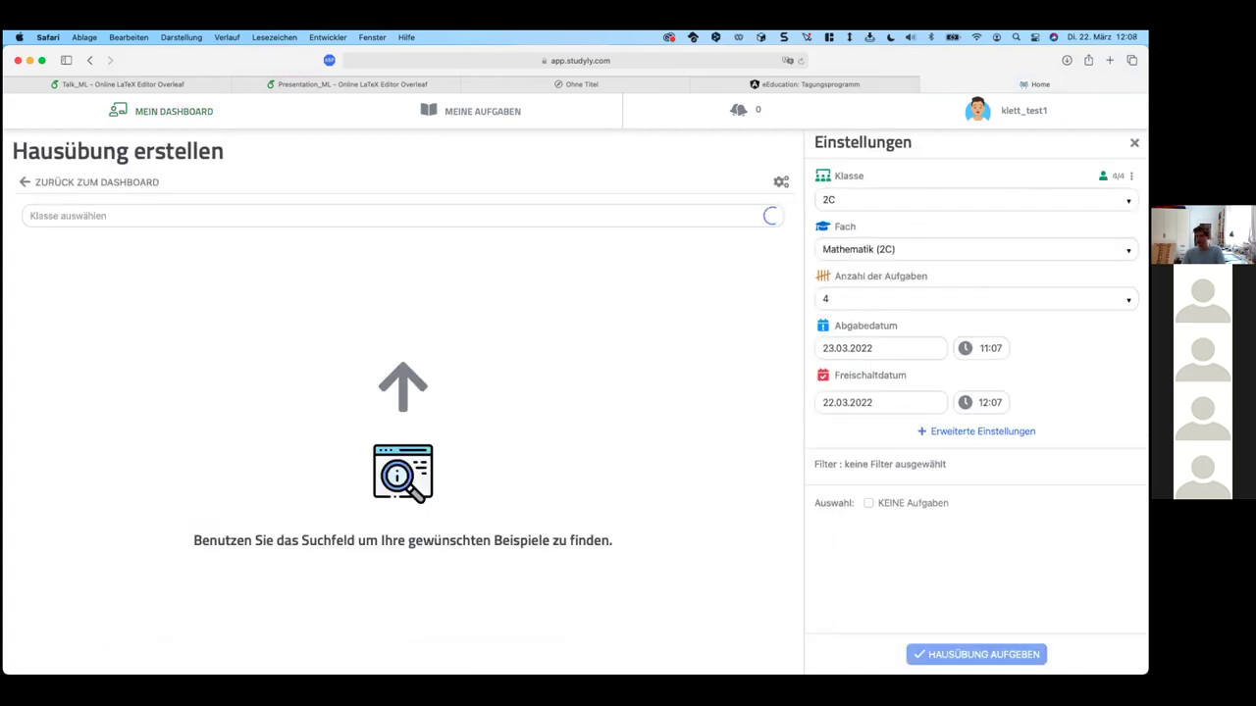
left_click(1103, 176)
left_click(1020, 260)
left_click(1001, 357)
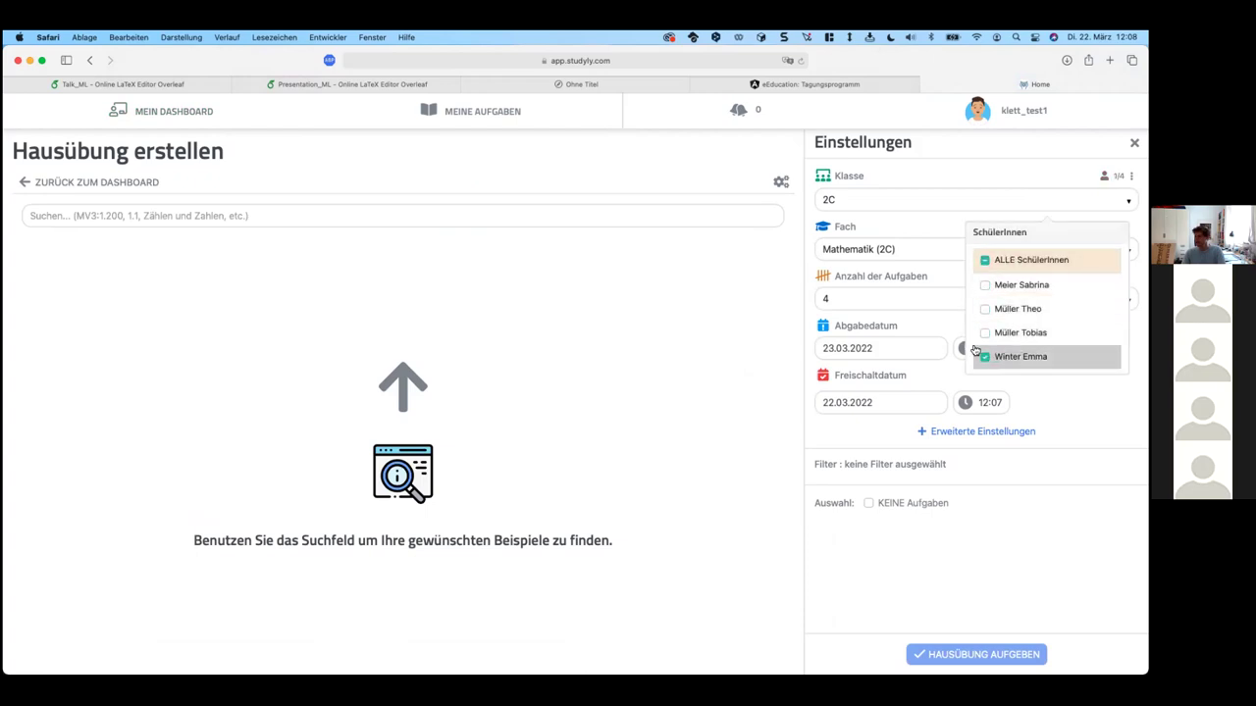
Step: Search 'runden' and add the 1.4 Zahlen runden exercises
left_click(443, 216)
type("runden")
left_click(292, 289)
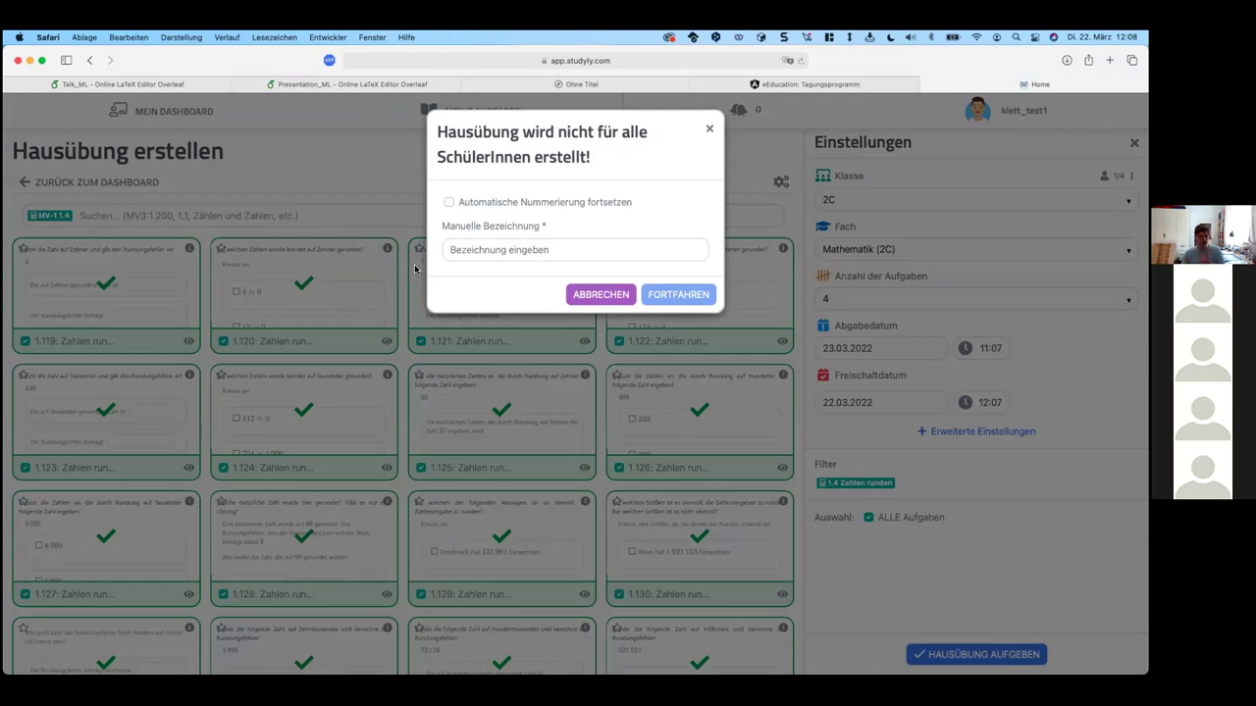
Step: Try a manual label, then cancel the partial-class homework and return to My Dashboard
left_click(583, 248)
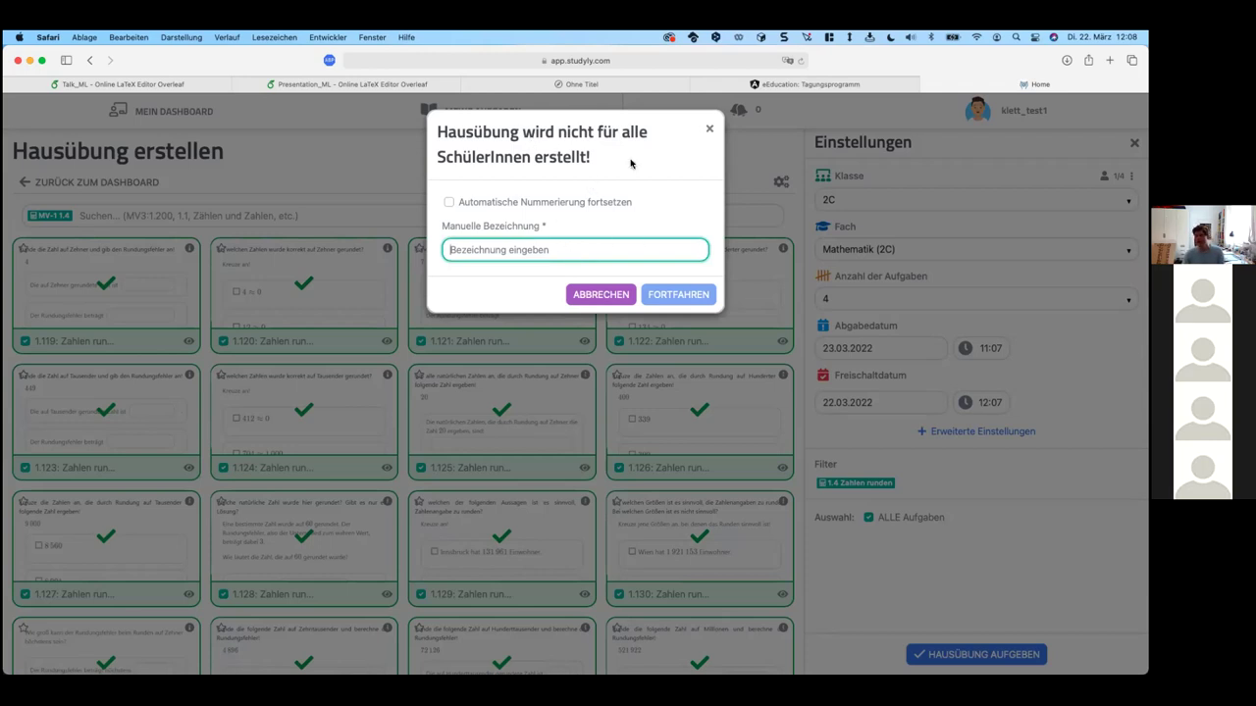
left_click_drag(630, 163, 486, 127)
left_click(580, 253)
left_click(628, 286)
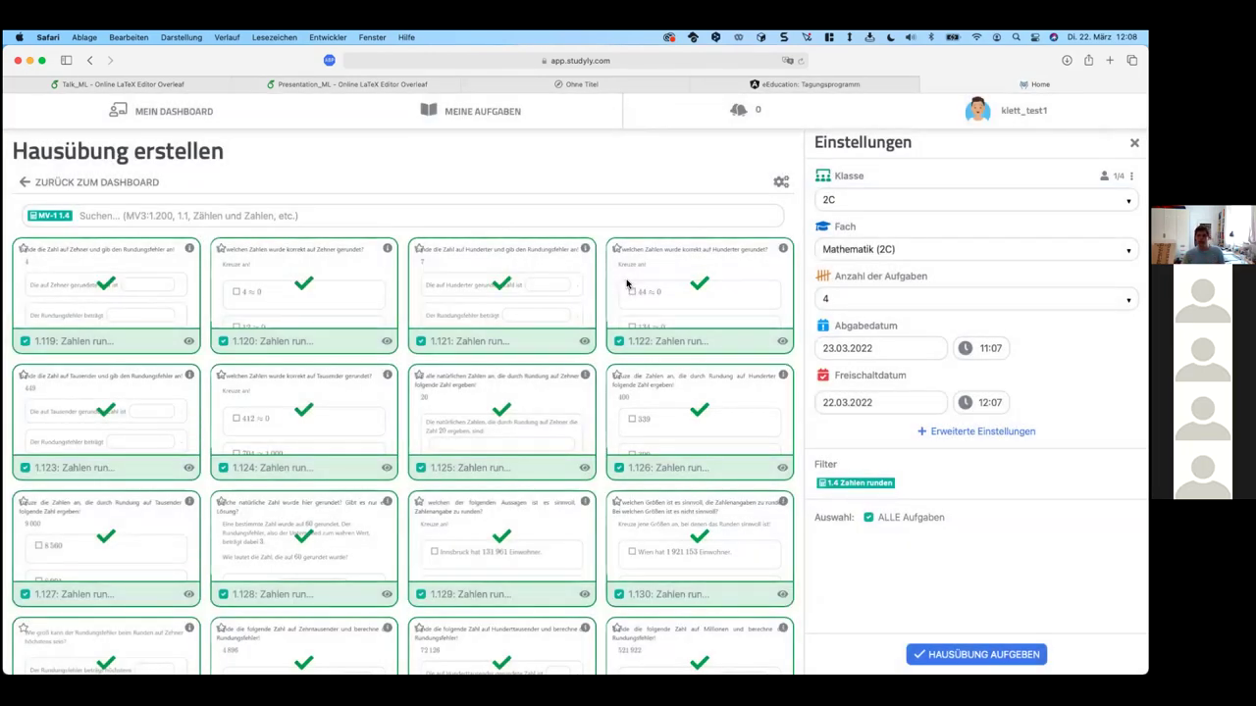
left_click(176, 111)
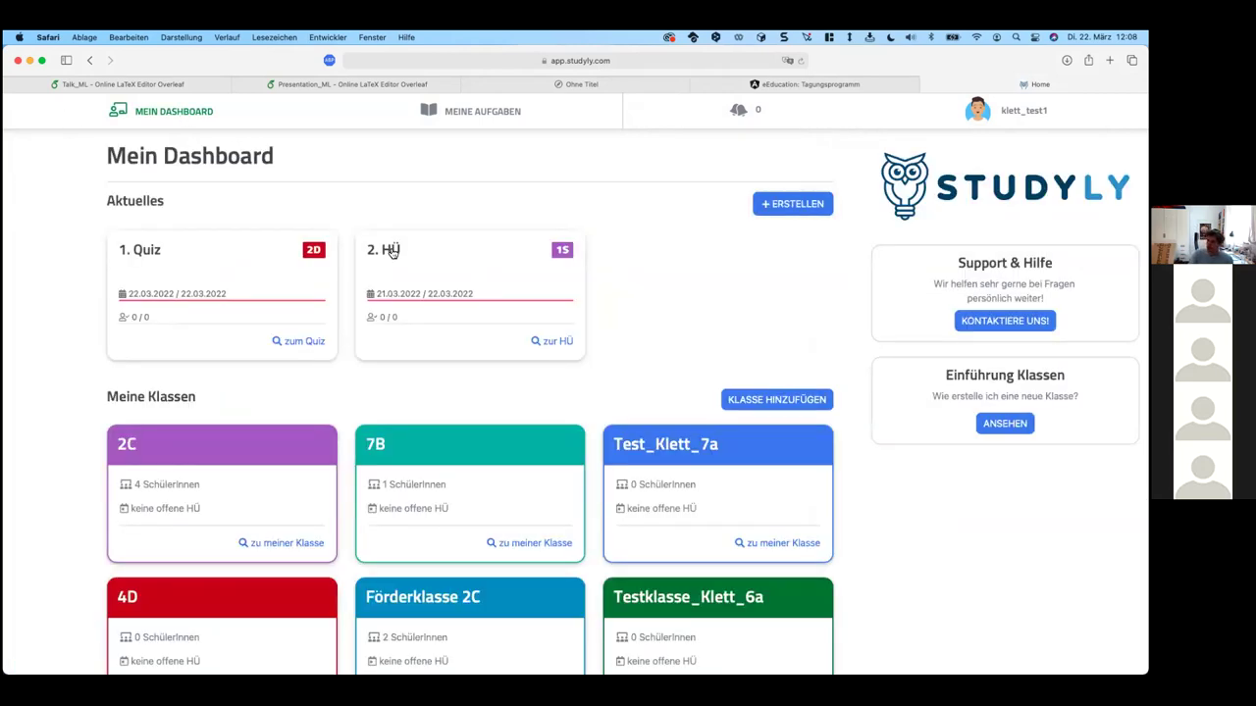
Step: Open the 2. HÜ card and download it as a Word document
left_click(392, 252)
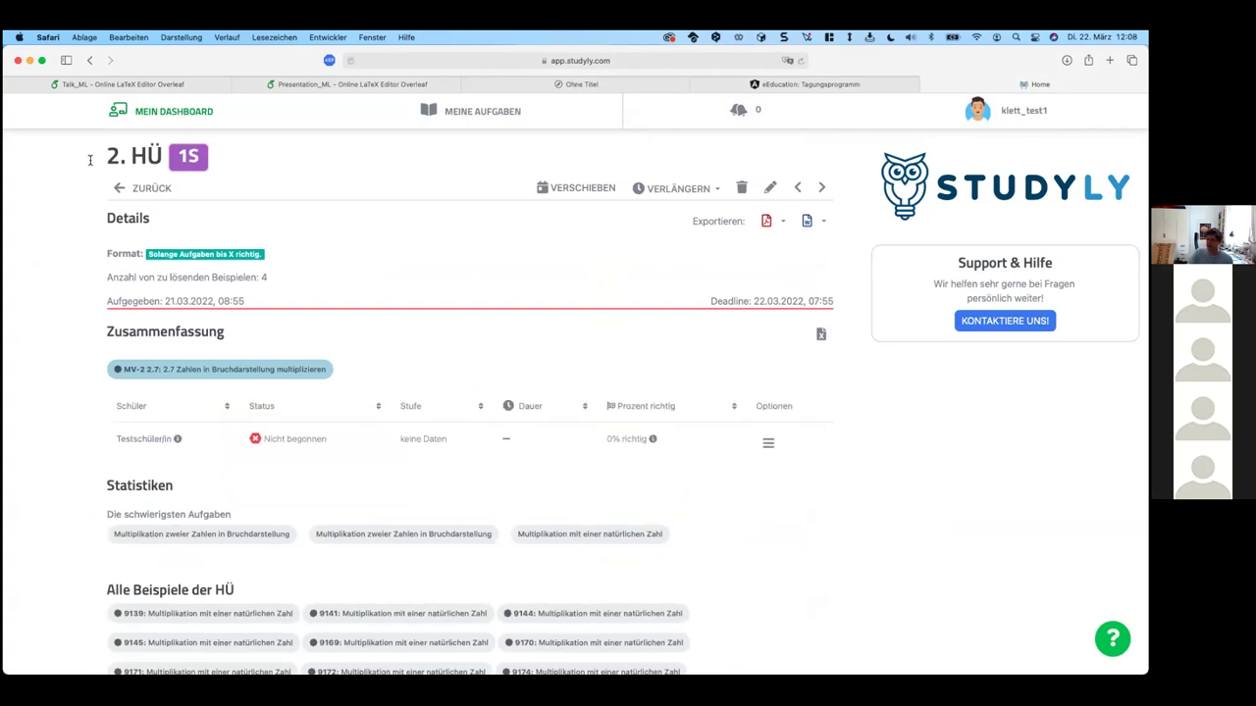
scroll(779, 496, "down", 3)
scroll(835, 476, "up", 3)
left_click(807, 225)
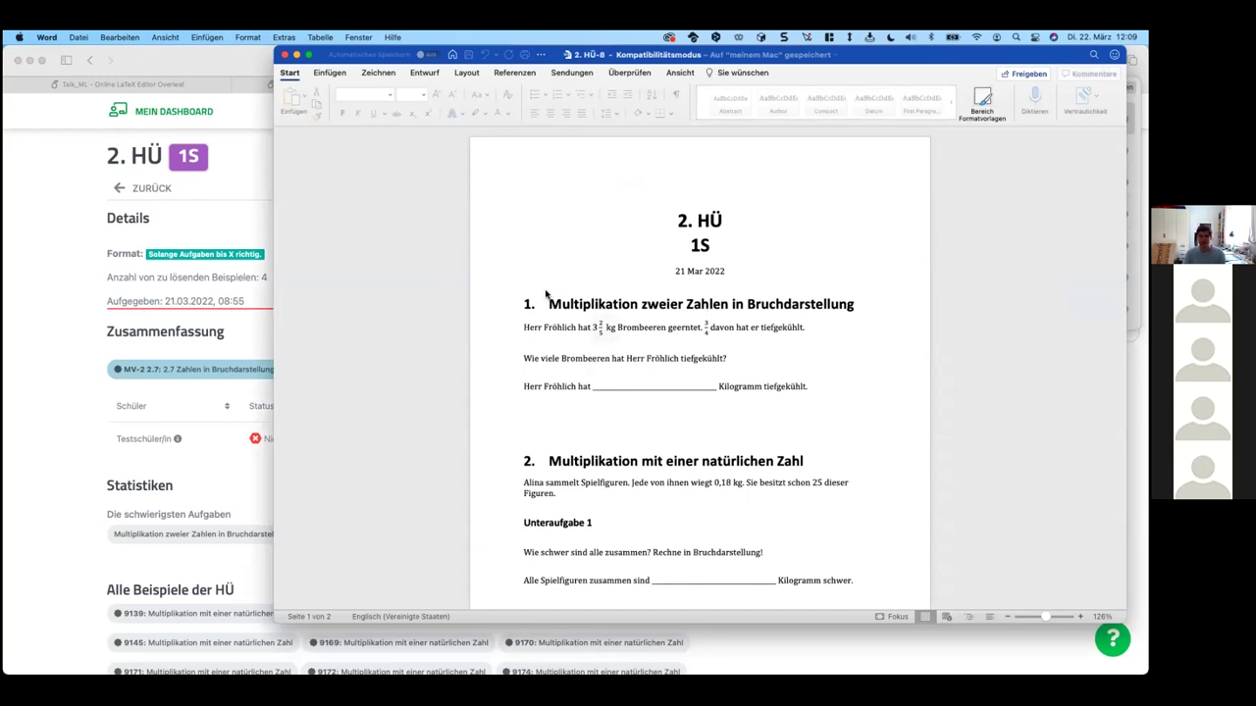
Step: Select the 3/4 and 3 2/5 kg values in the exported worksheet's first task
left_click(612, 336)
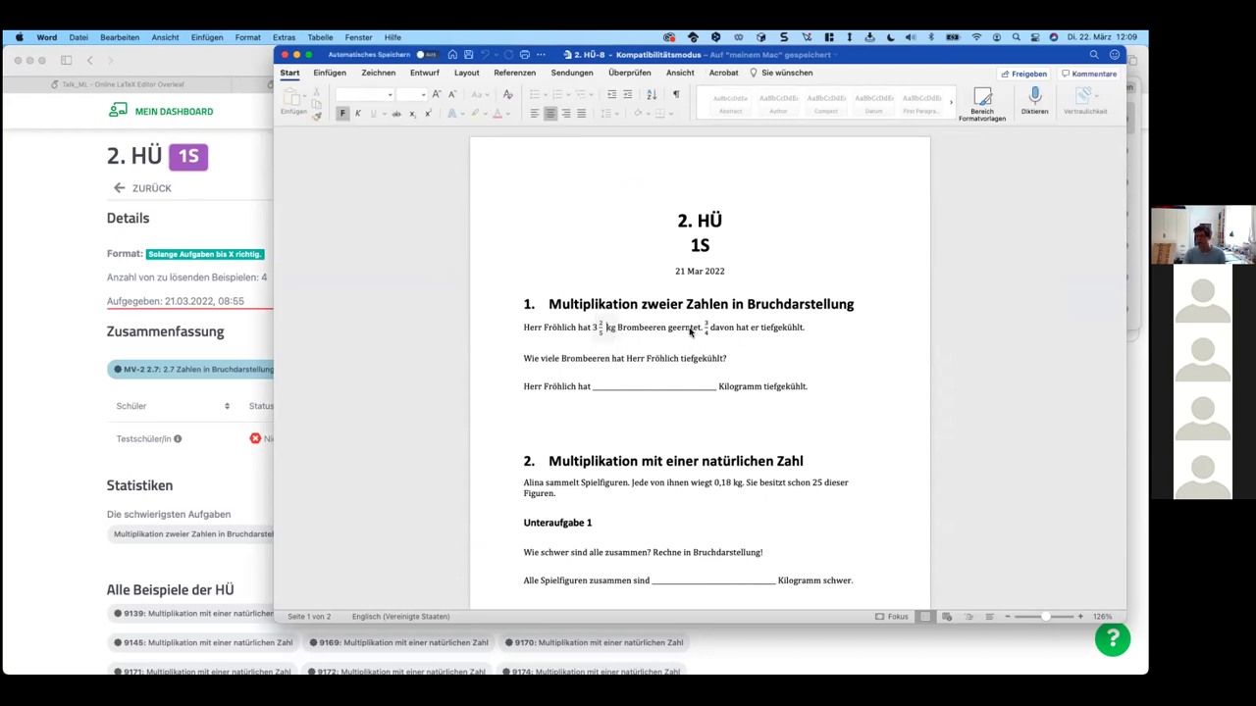
left_click(705, 328)
key("super+v")
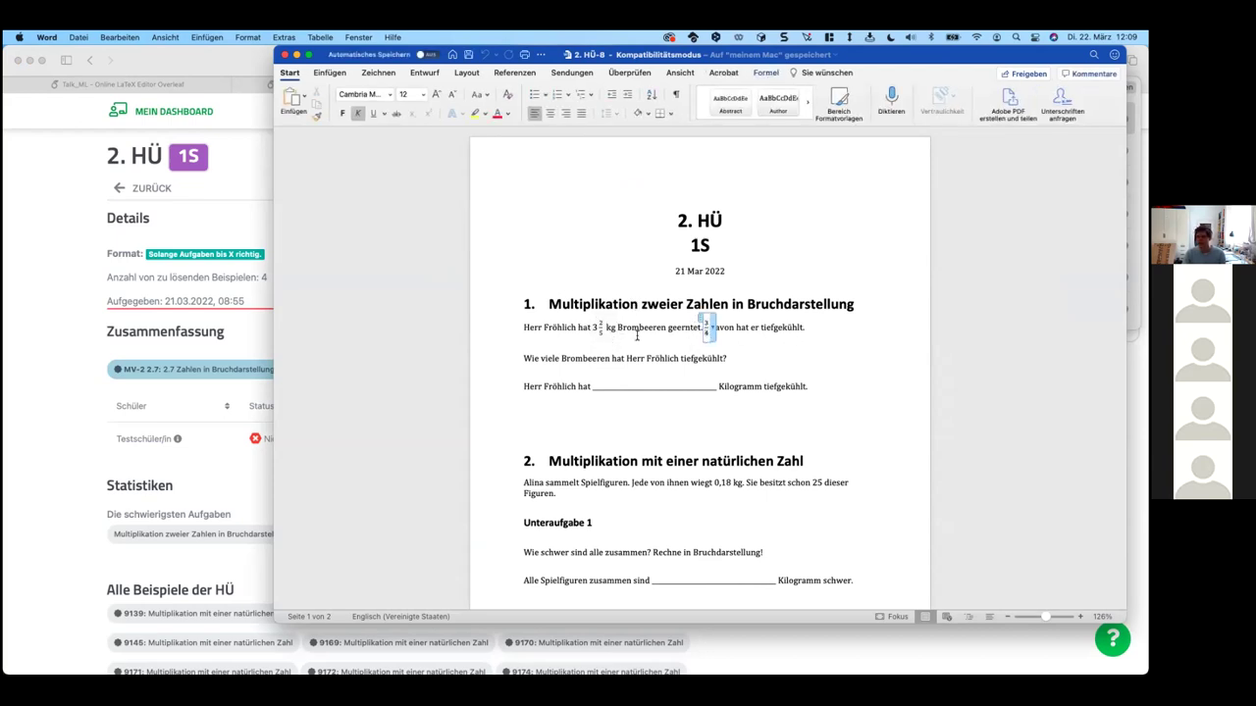
left_click(596, 326)
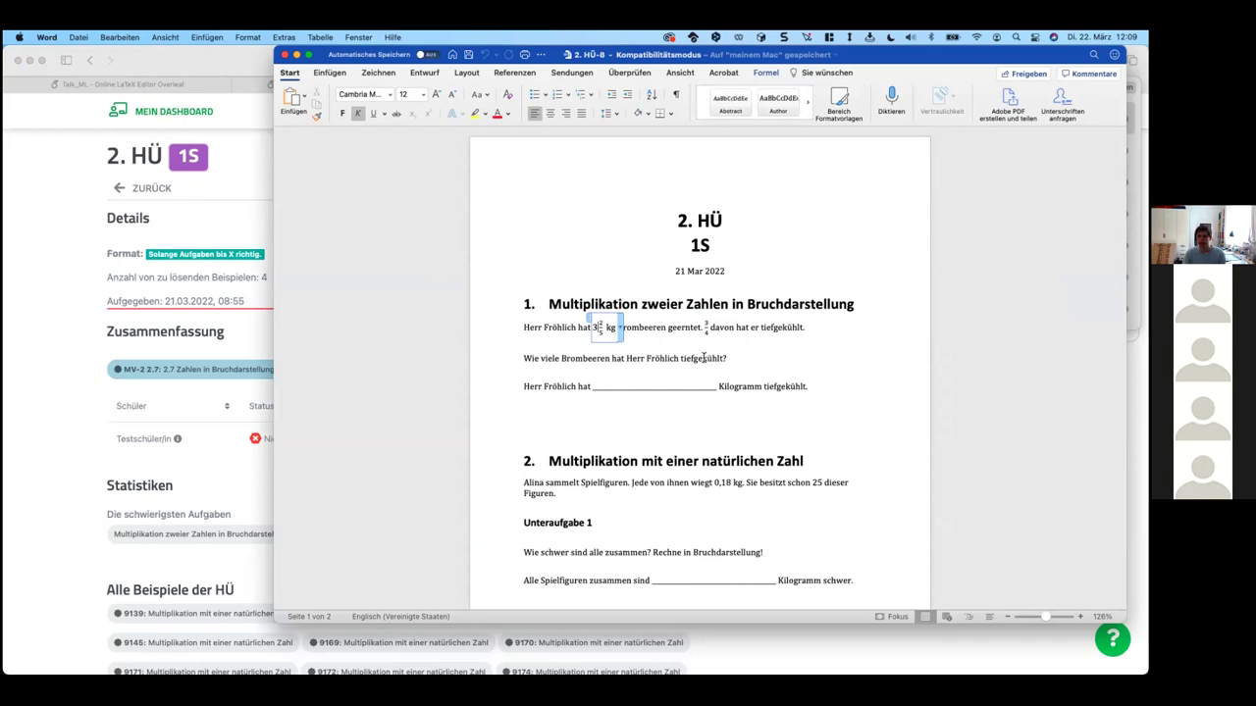
scroll(687, 373, "down", 10)
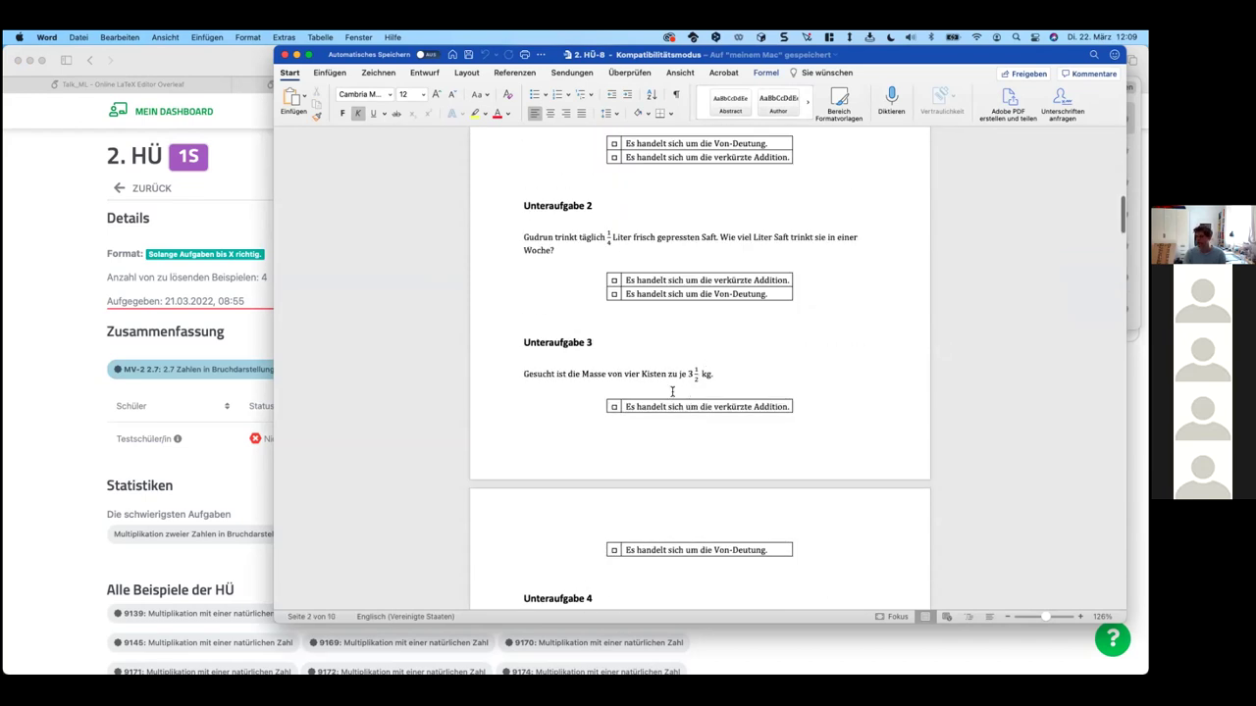
scroll(672, 391, "down", 15)
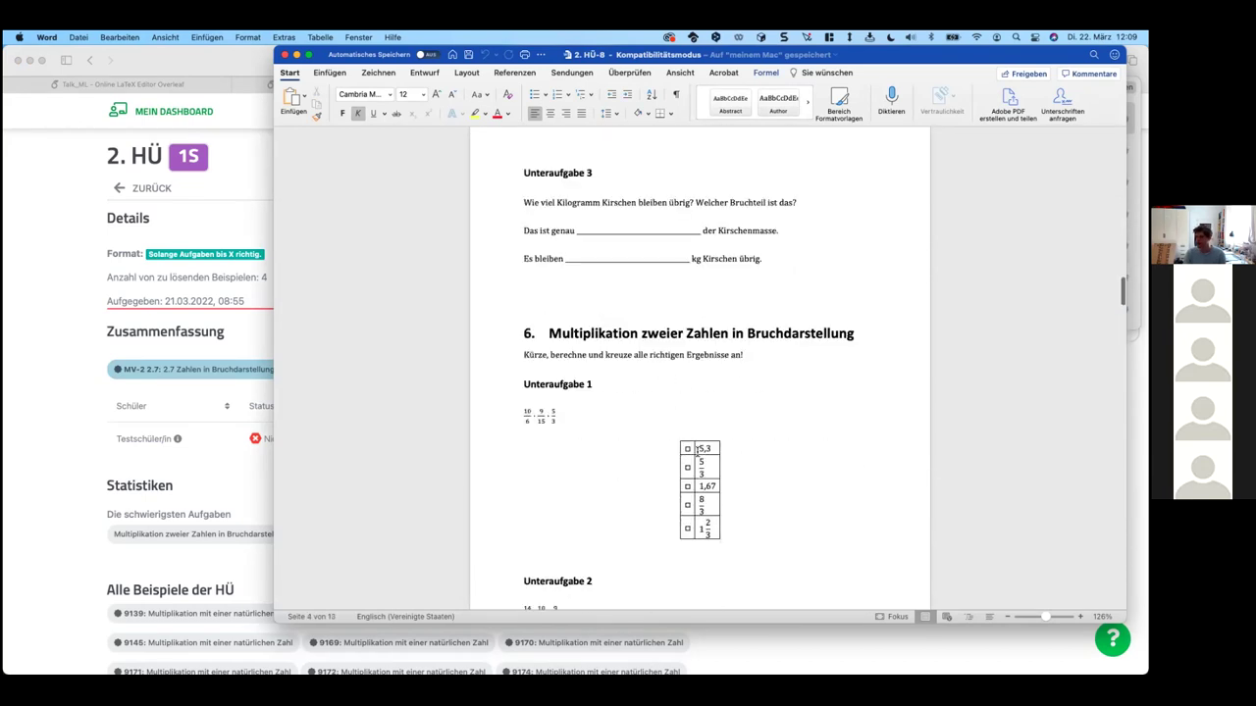
Step: Change task 6's middle numerator from 9 to 10, then switch back to Studyly
left_click(551, 413)
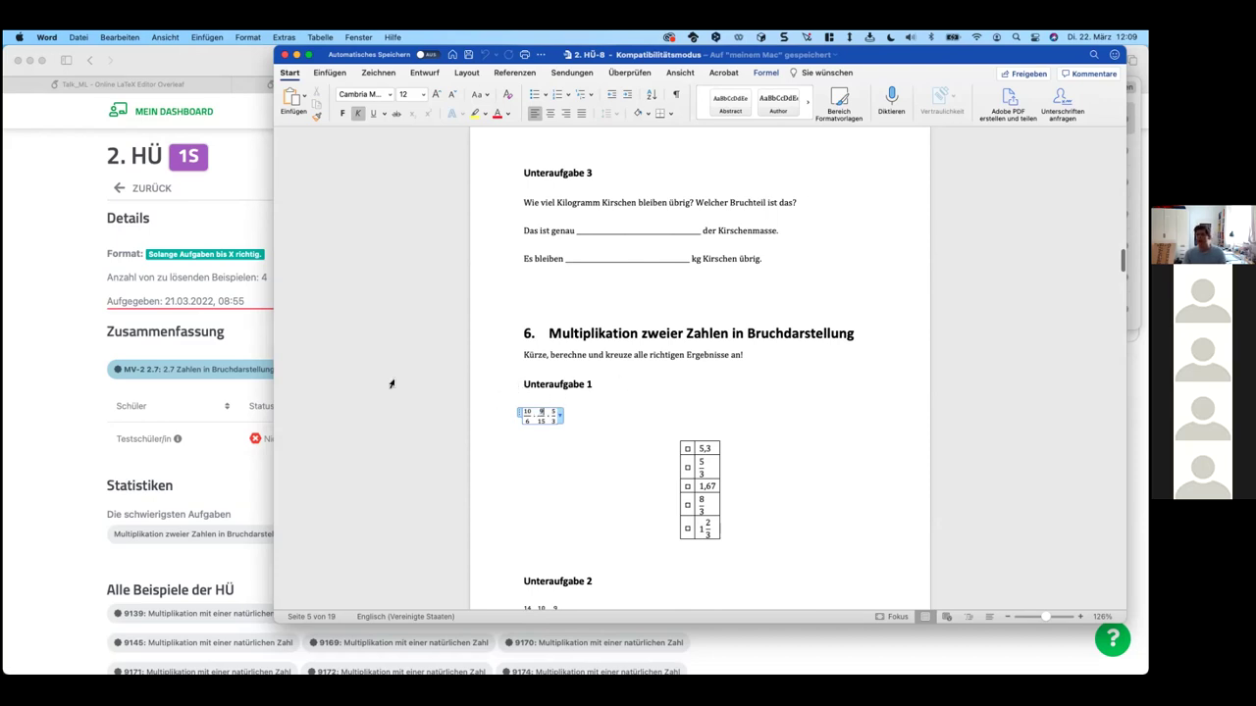
type("10")
left_click(585, 420)
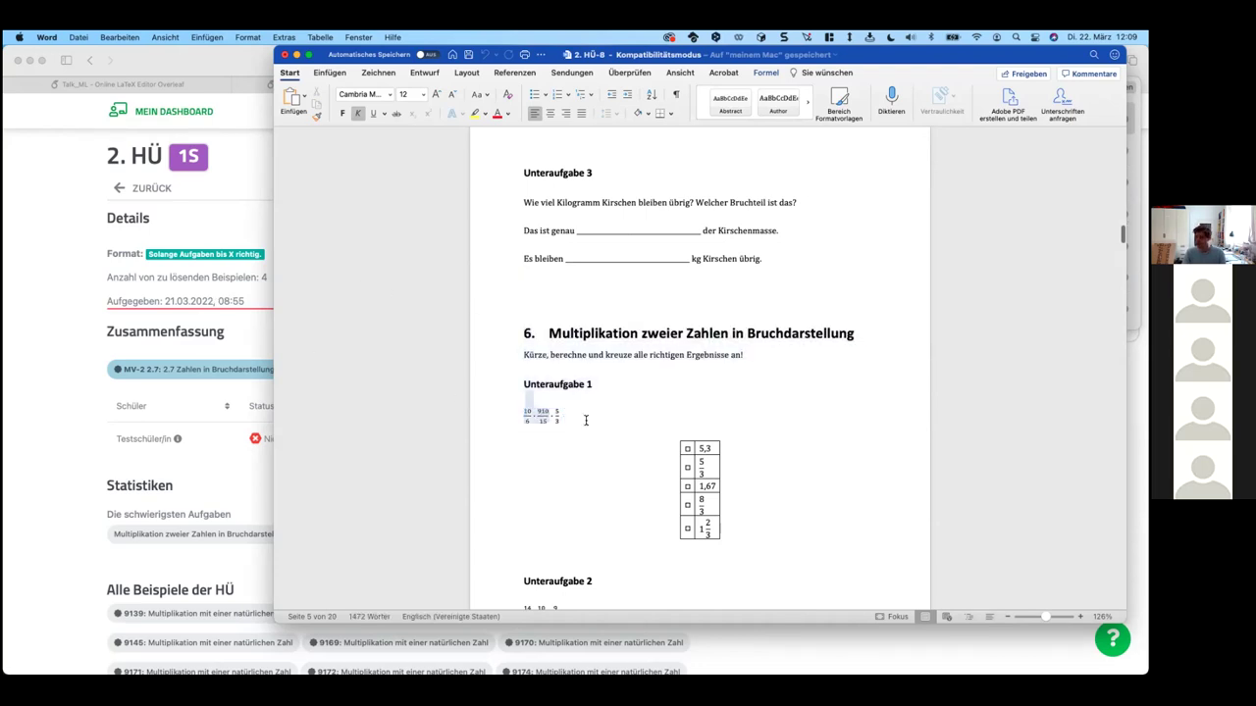
left_click(562, 425)
left_click(541, 412)
key("BackSpace")
left_click(604, 409)
scroll(633, 469, "down", 2)
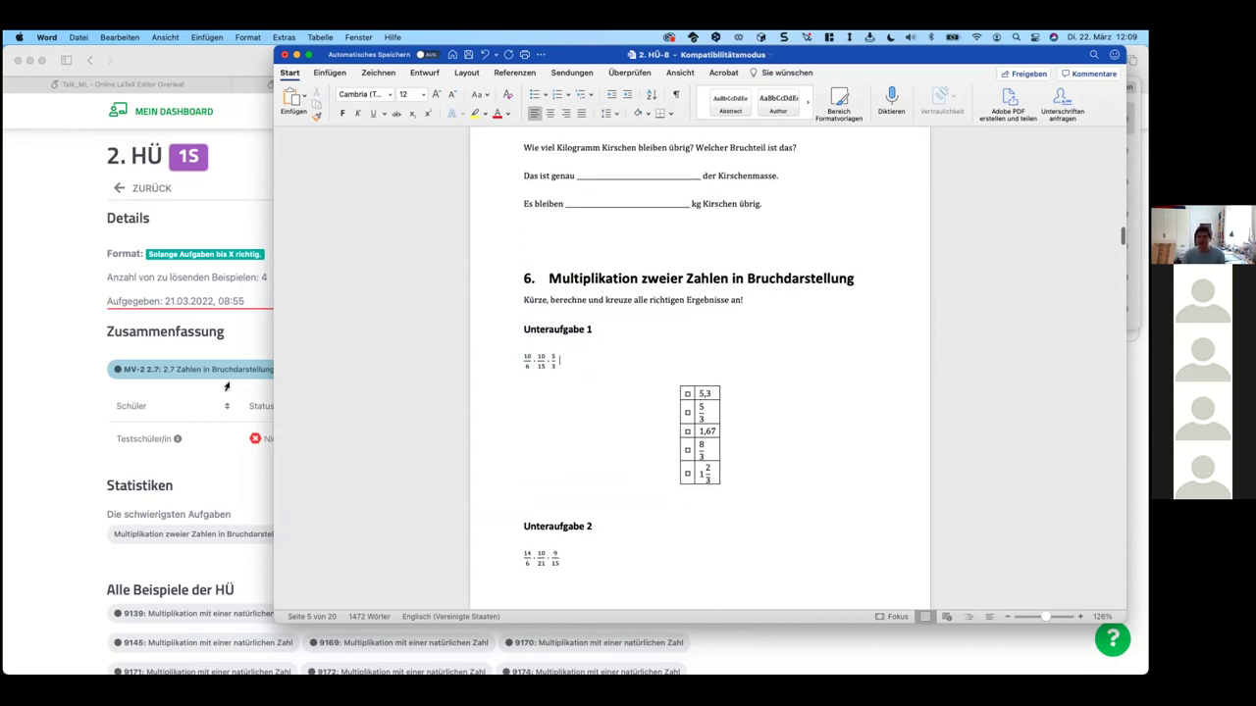
left_click(110, 299)
left_click(363, 240)
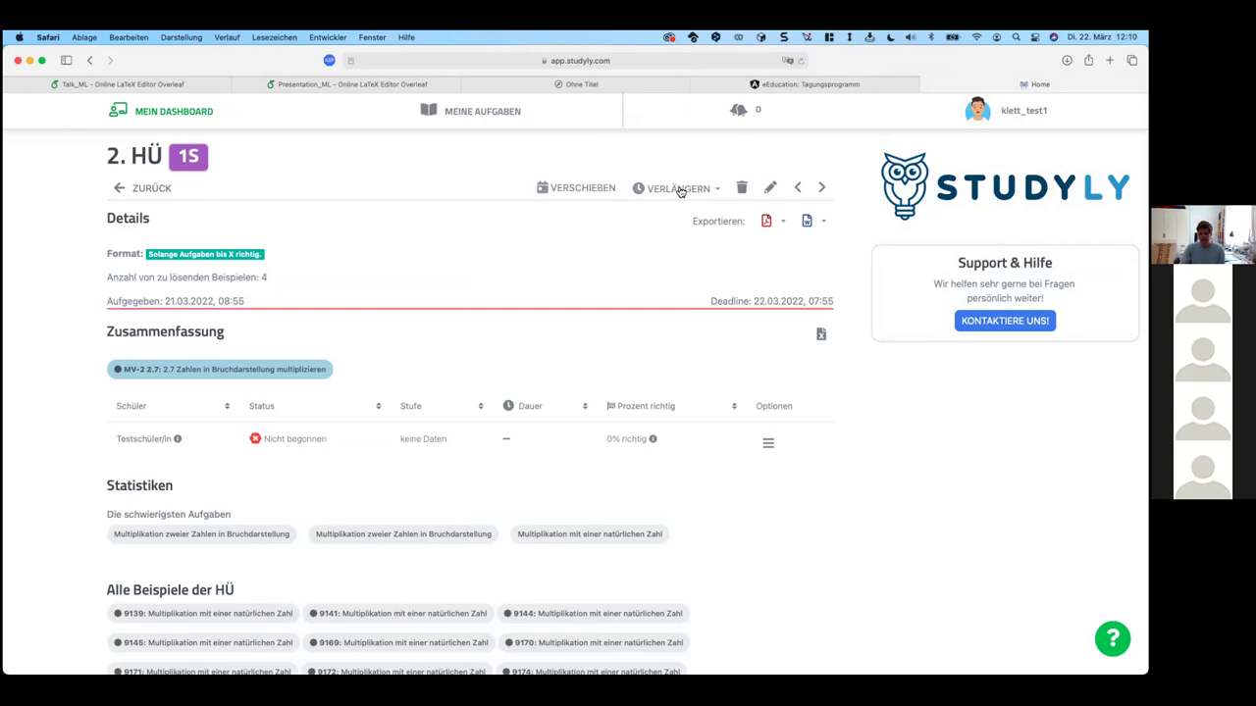
Step: Export 2. HÜ via Dokument anpassen... with Deckblatt, Punkte pro Aufgabe and Bewertungsschlüssel
left_click(823, 221)
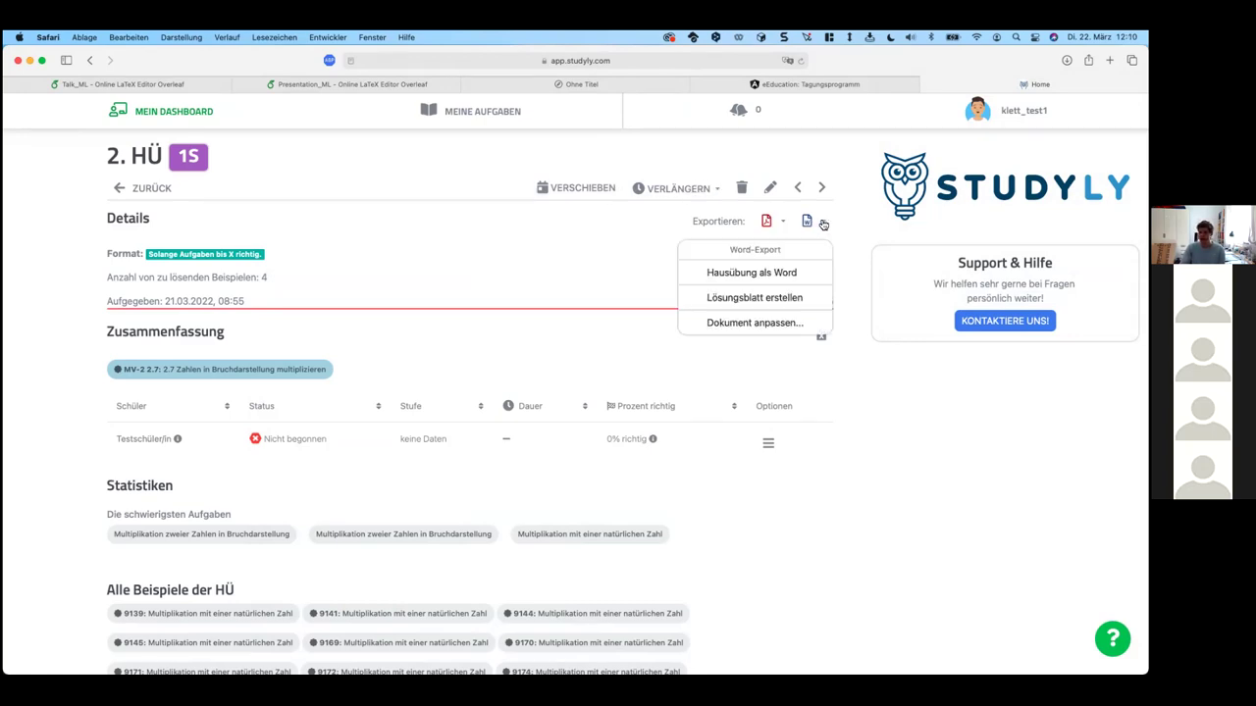
left_click(780, 325)
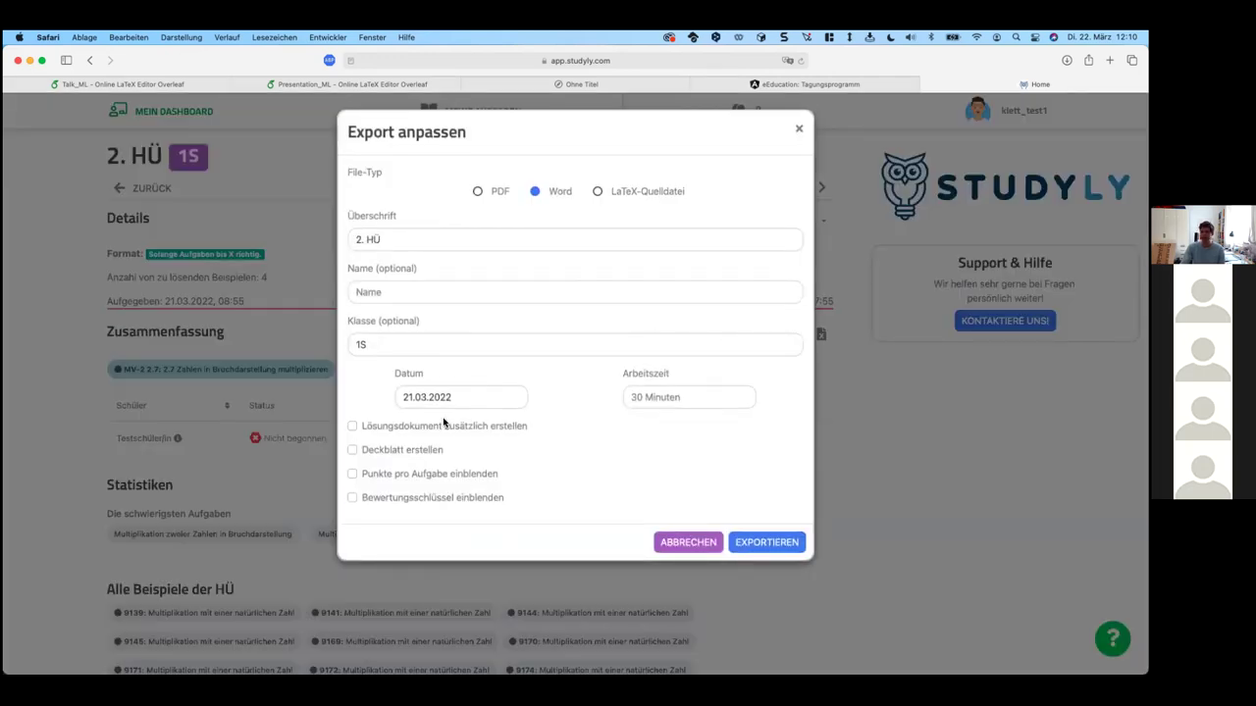
left_click(397, 449)
left_click(389, 472)
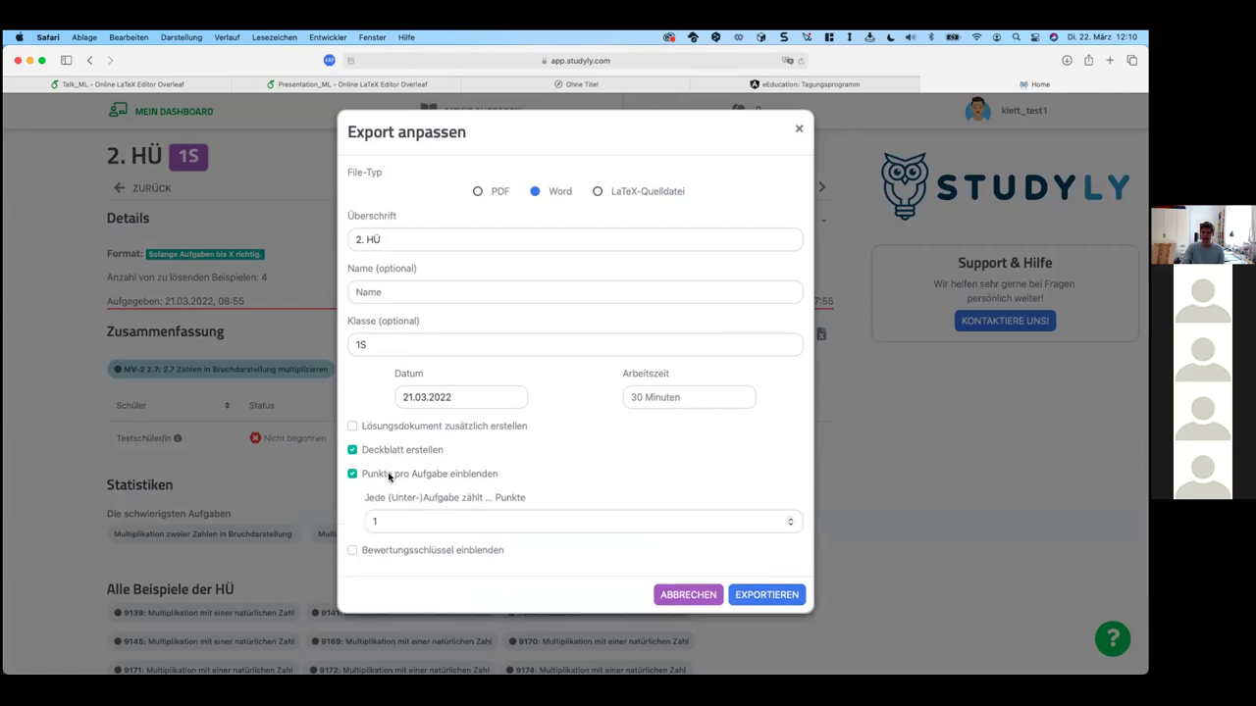
left_click(383, 551)
scroll(594, 428, "down", 4)
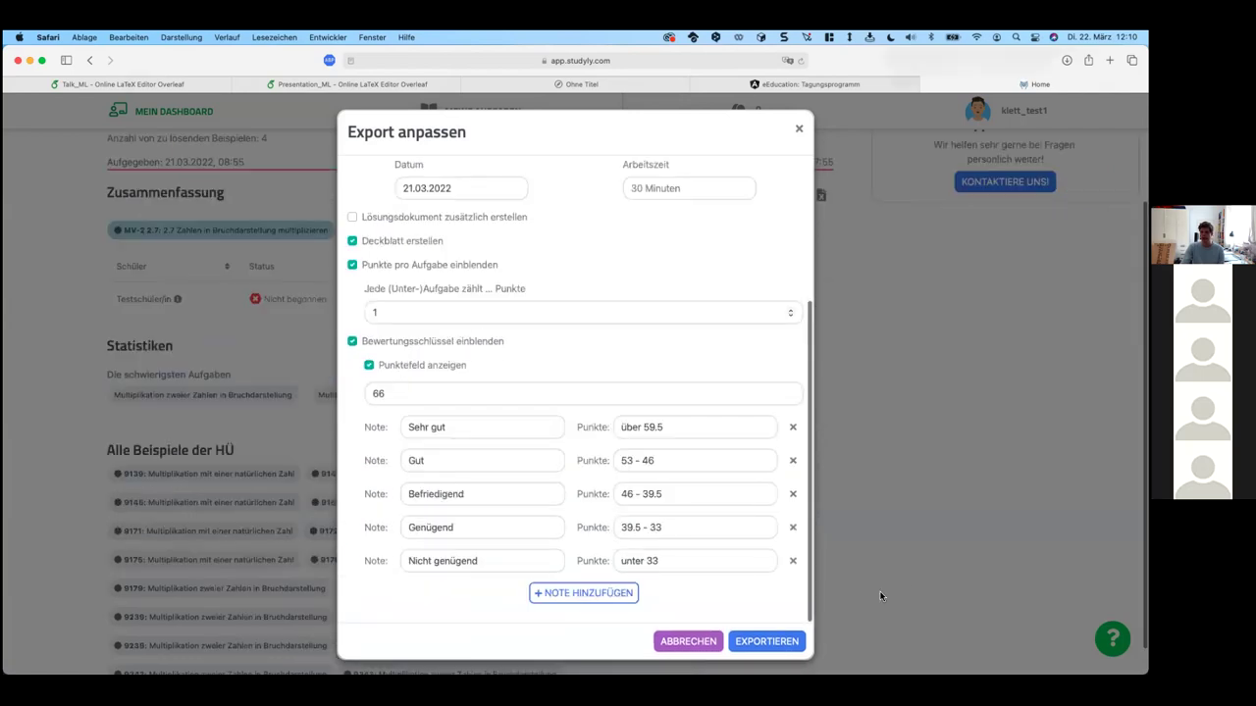
left_click(768, 641)
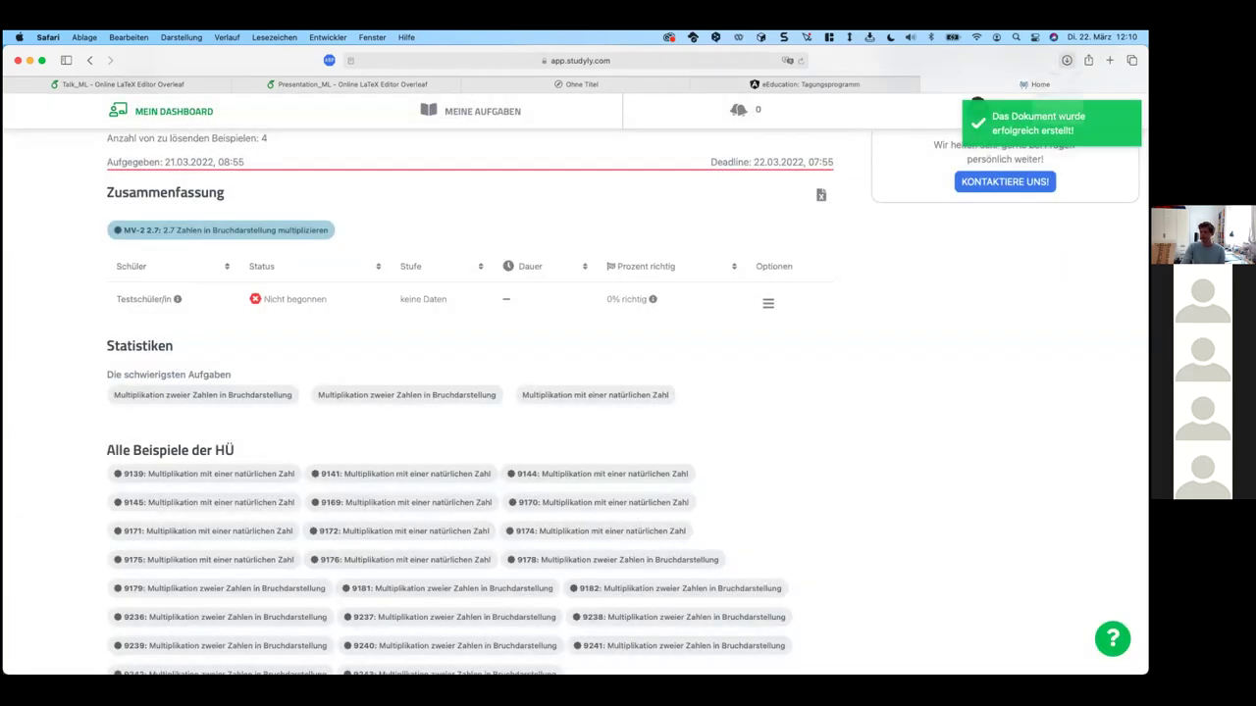
Step: Review the 2. HÜ-9 export's cover sheet and 1-point subtask score lines in Word, then return to Studyly
double_click(981, 118)
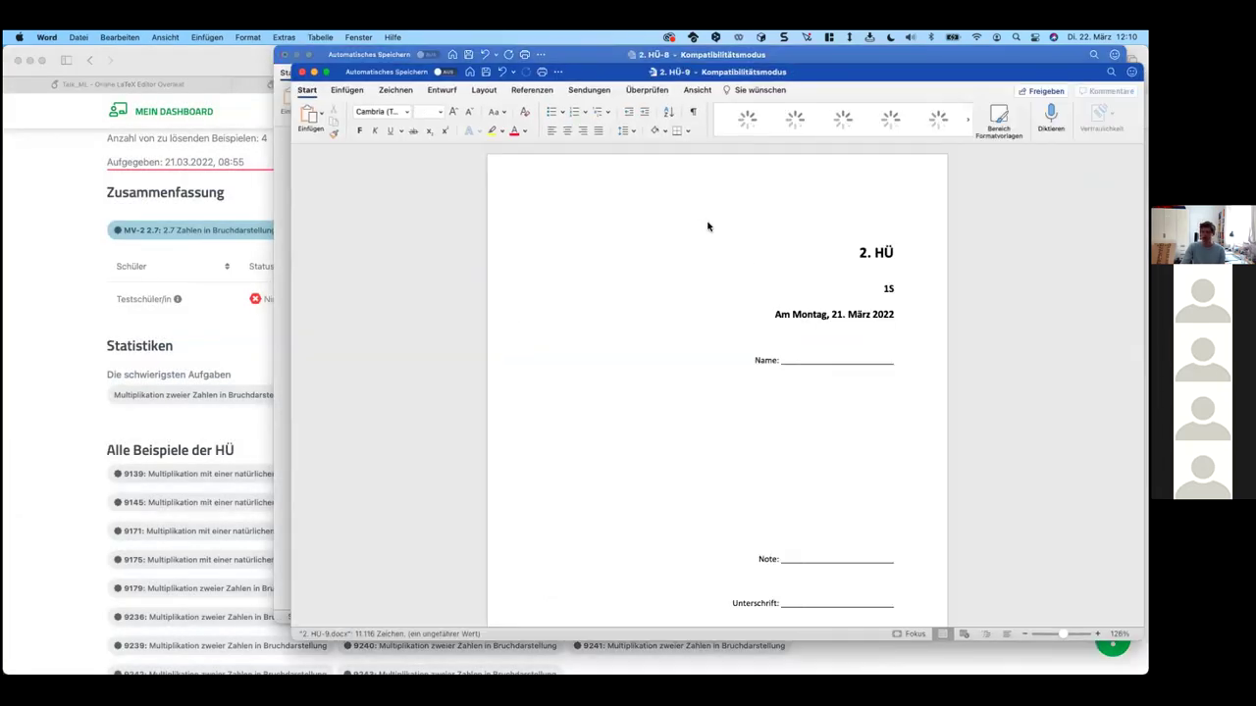
scroll(735, 336, "down", 5)
scroll(735, 336, "down", 10)
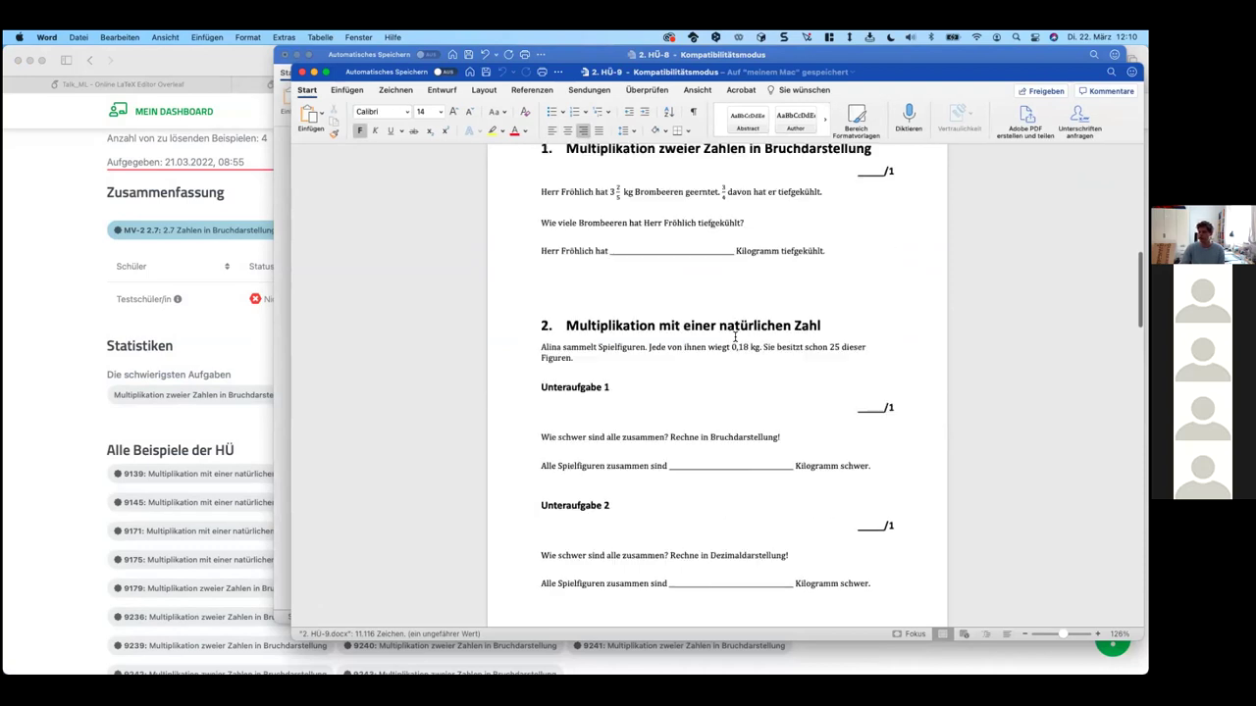
left_click(854, 402)
scroll(854, 403, "down", 20)
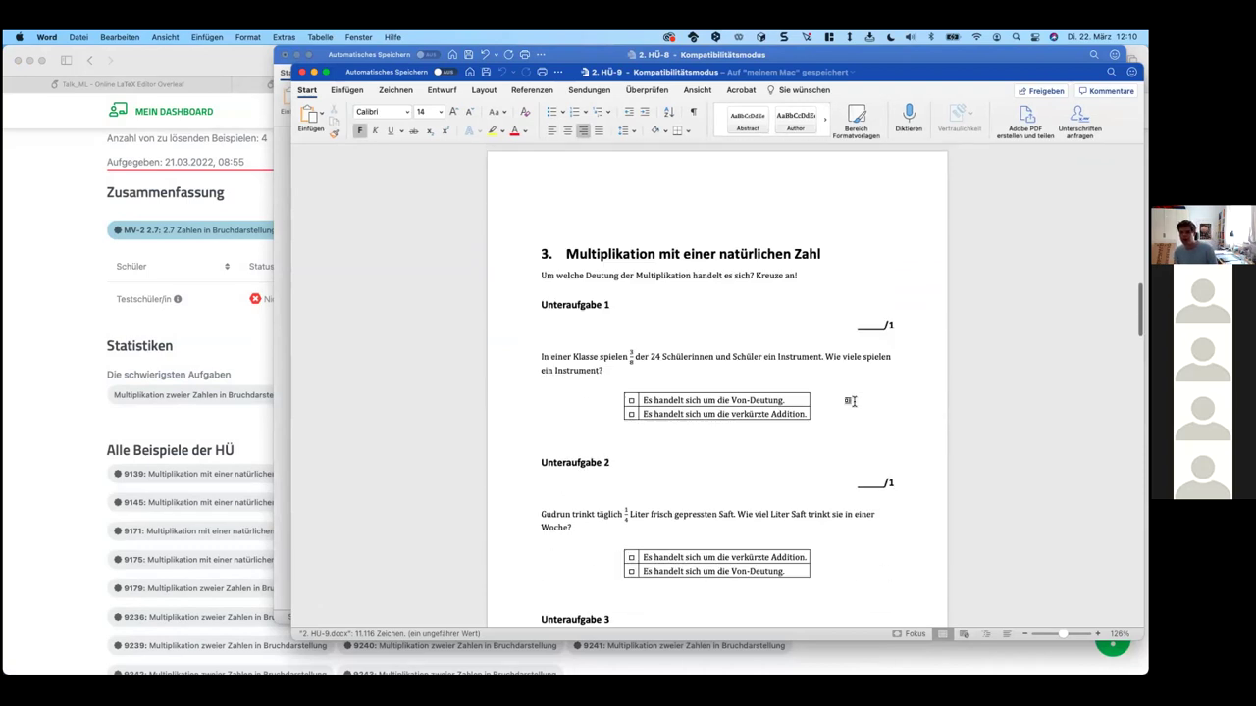
scroll(854, 402, "down", 20)
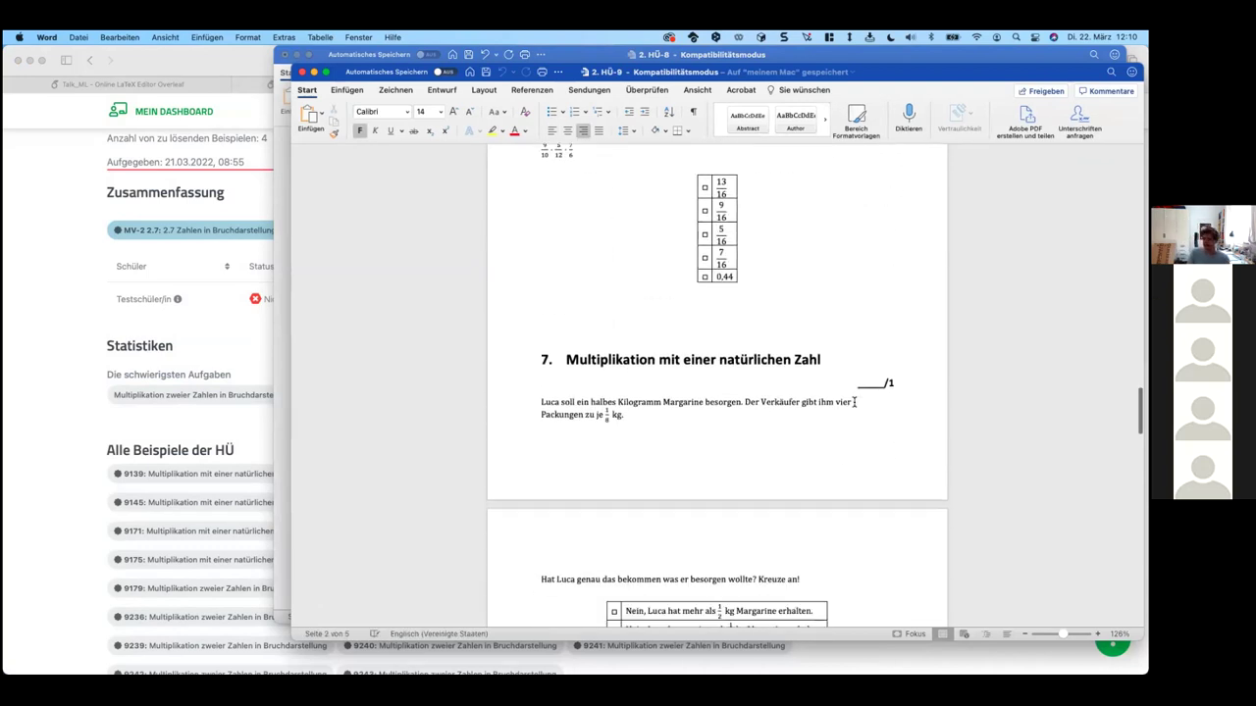
scroll(854, 403, "down", 20)
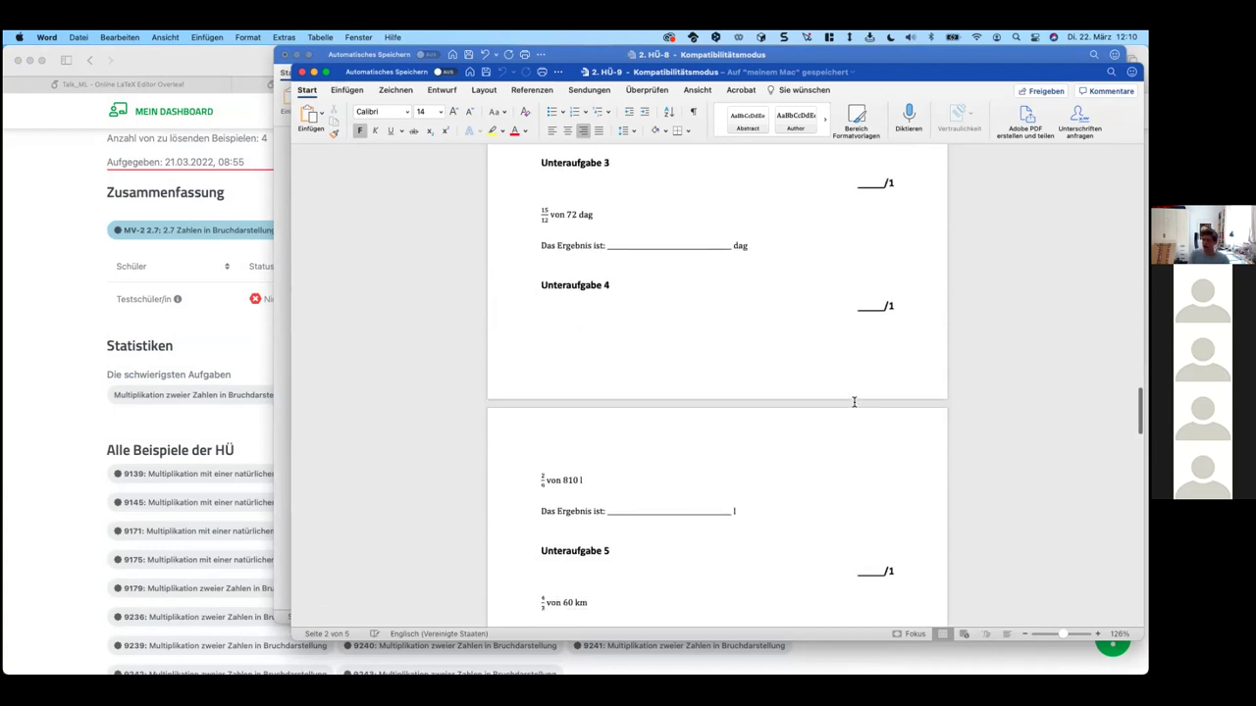
scroll(854, 403, "down", 15)
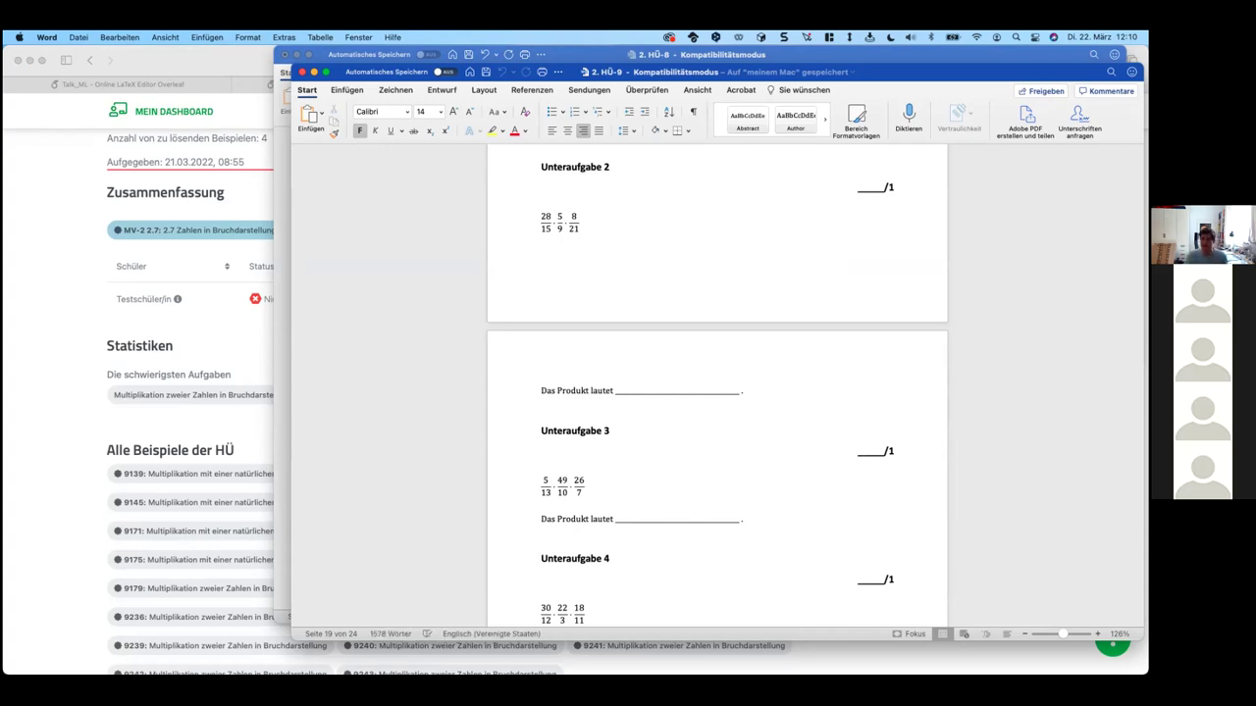
left_click(74, 315)
scroll(390, 265, "up", 3)
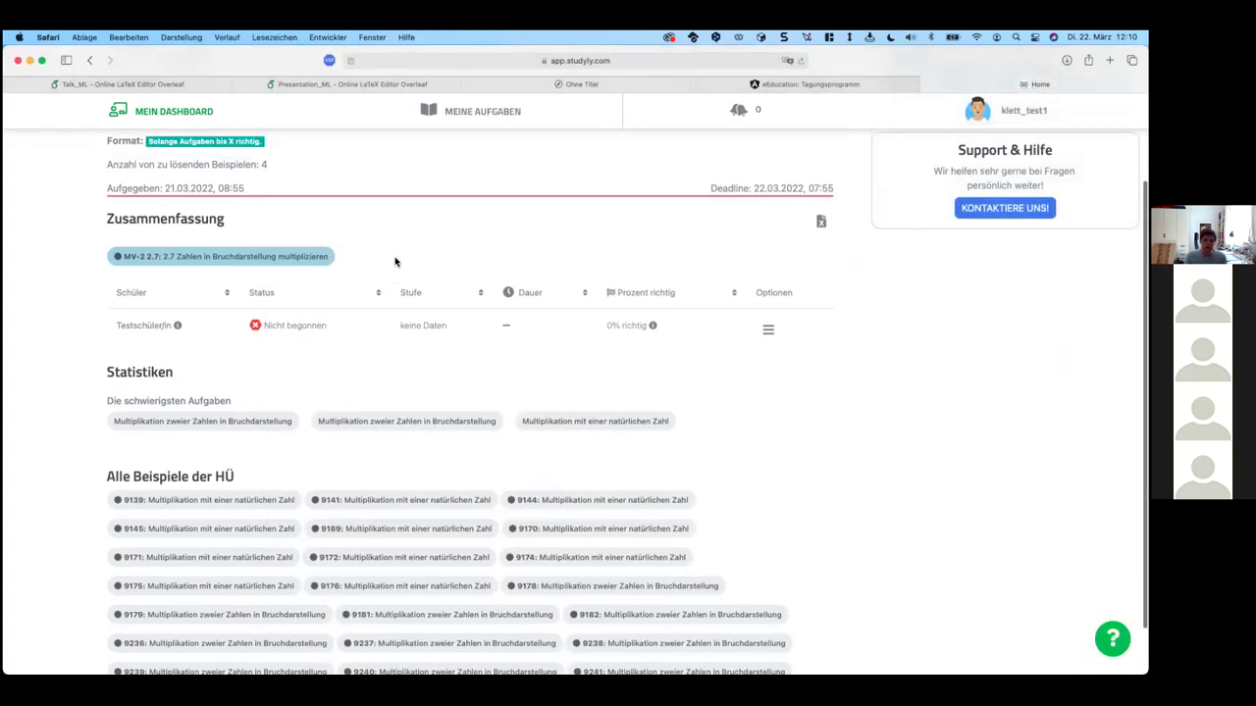